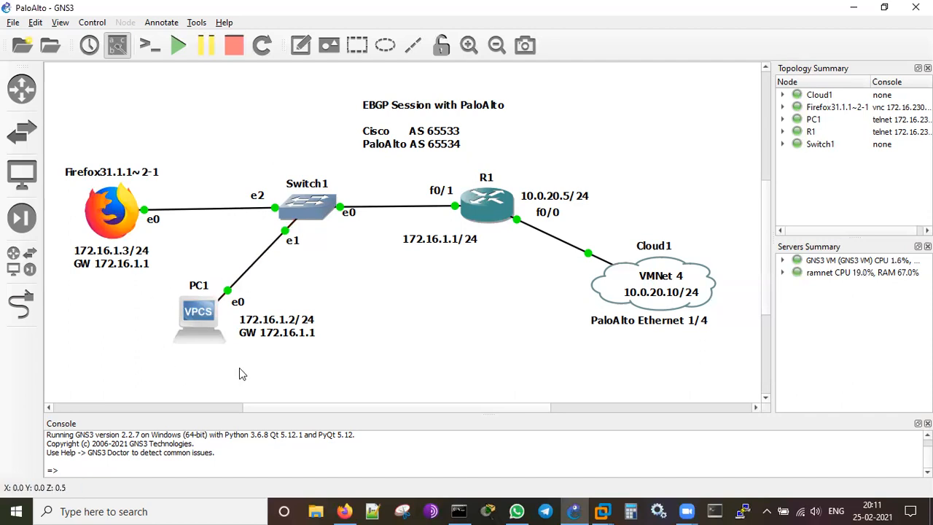
Browse the full list of available GNS3 devices, then close the list.
click(26, 270)
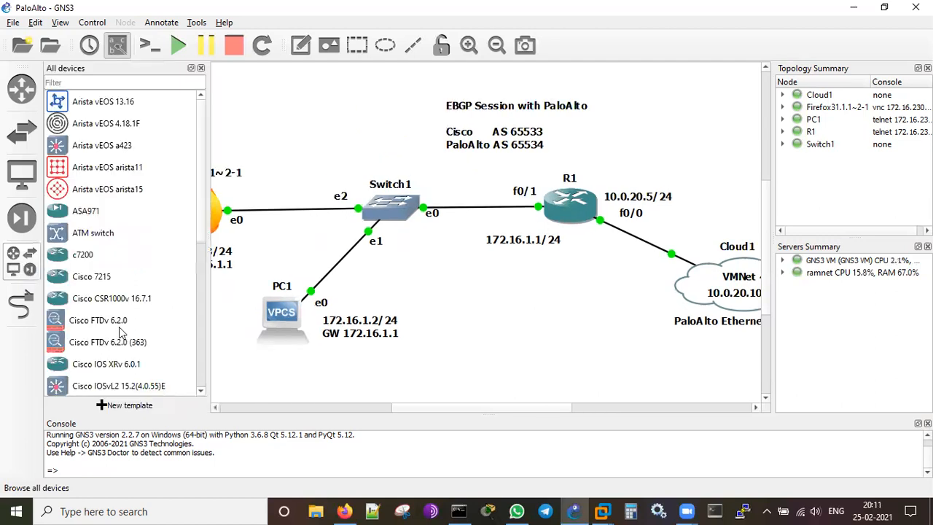
scroll(111, 330, down, 5)
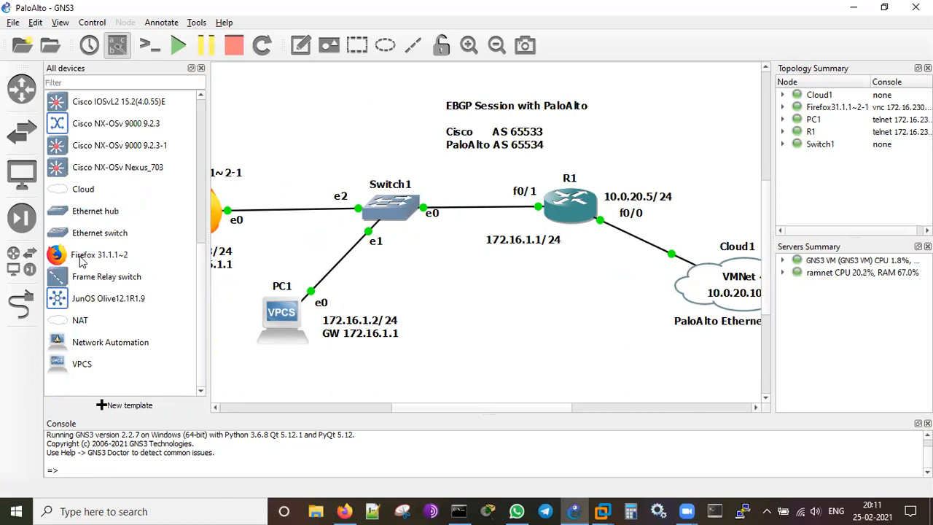
click(201, 68)
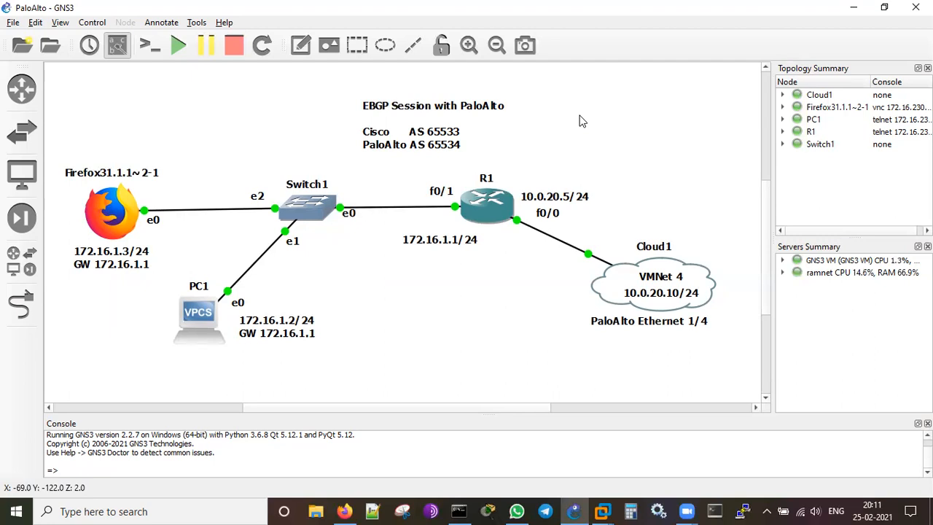
Handwrite 'ebgp' in red beside the topology diagram, then erase it.
click(551, 80)
mouse_move(572, 131)
mouse_down()
mouse_move(676, 164)
mouse_move(700, 195)
mouse_move(676, 175)
mouse_up()
mouse_move(708, 121)
mouse_down()
mouse_move(733, 205)
mouse_move(728, 139)
mouse_move(733, 168)
mouse_up()
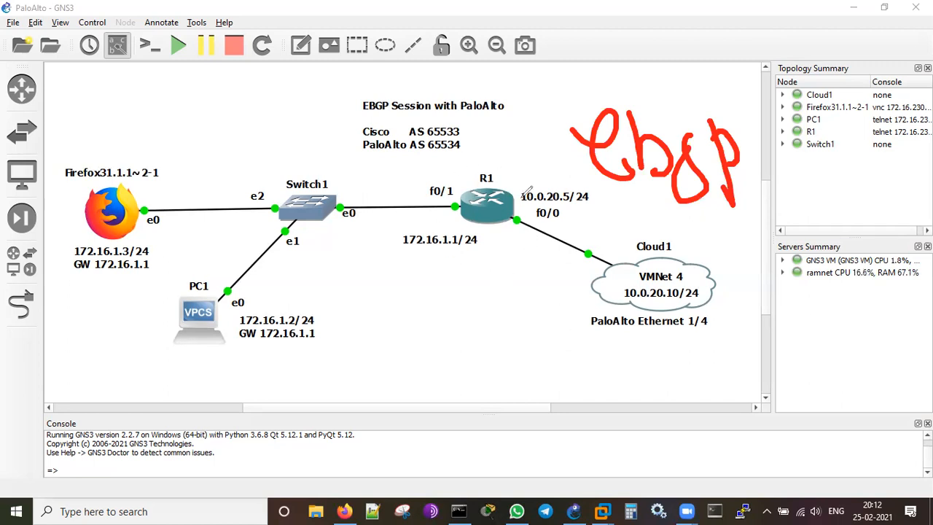
click(632, 101)
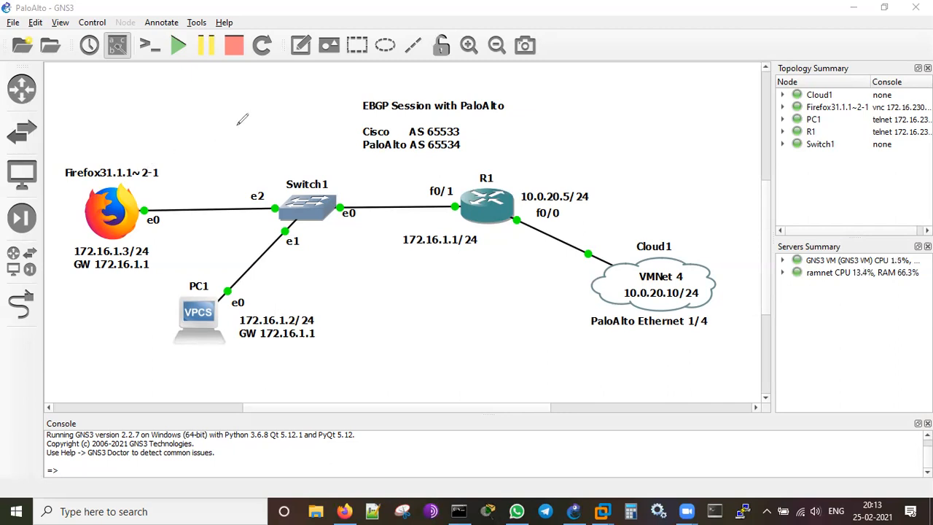
Annotate the topology with a red handwritten '8.0.5 VM', then erase it.
mouse_move(616, 149)
mouse_down()
mouse_move(598, 139)
mouse_move(616, 151)
mouse_move(644, 137)
mouse_up()
click(646, 152)
click(653, 139)
click(688, 139)
click(700, 126)
mouse_move(701, 126)
mouse_down()
mouse_move(697, 156)
mouse_move(727, 109)
mouse_up()
click(635, 157)
mouse_move(643, 191)
mouse_down()
mouse_move(660, 217)
mouse_move(680, 175)
mouse_up()
mouse_move(686, 212)
mouse_down()
mouse_move(693, 170)
mouse_move(711, 175)
mouse_move(722, 207)
mouse_up()
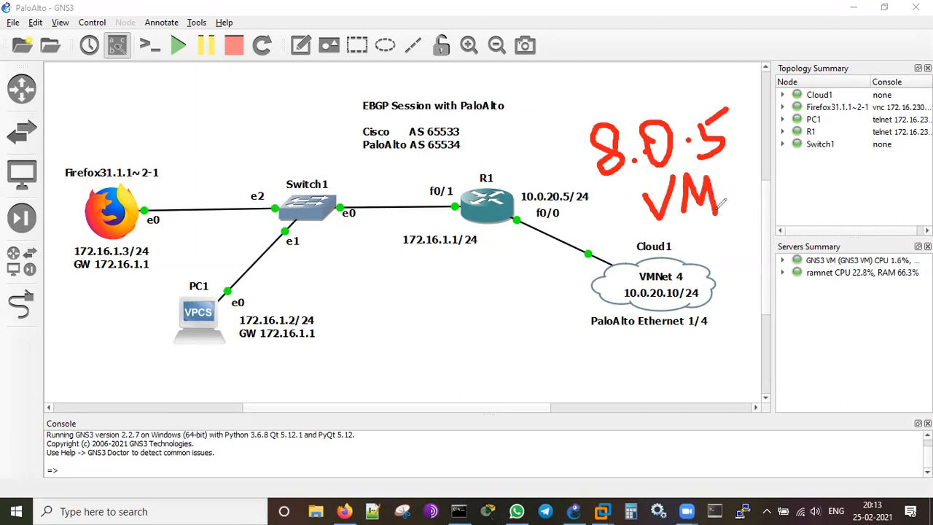
click(633, 107)
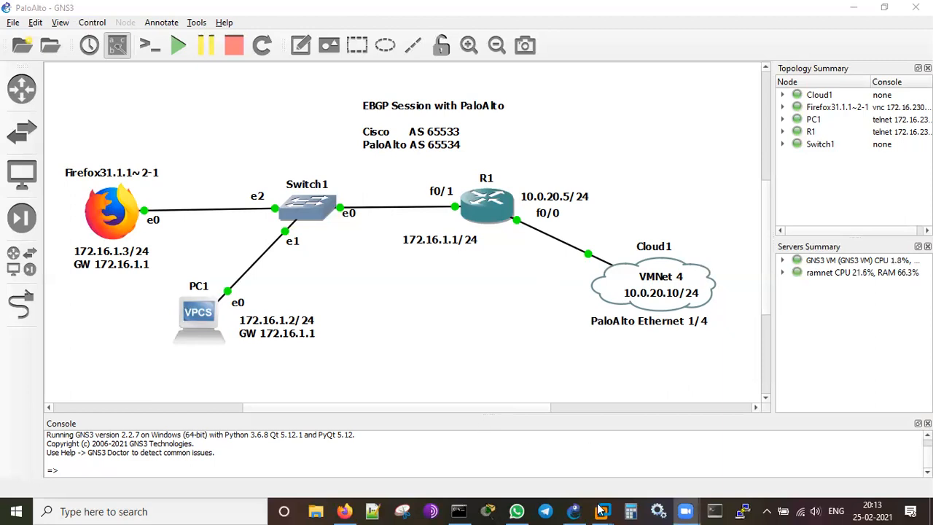
Review PA-VM-ESX-8.0.5_2's hardware (4.5 GB memory, four adapters) unchanged, then return to the firewall interface.
mouse_move(604, 510)
click(553, 445)
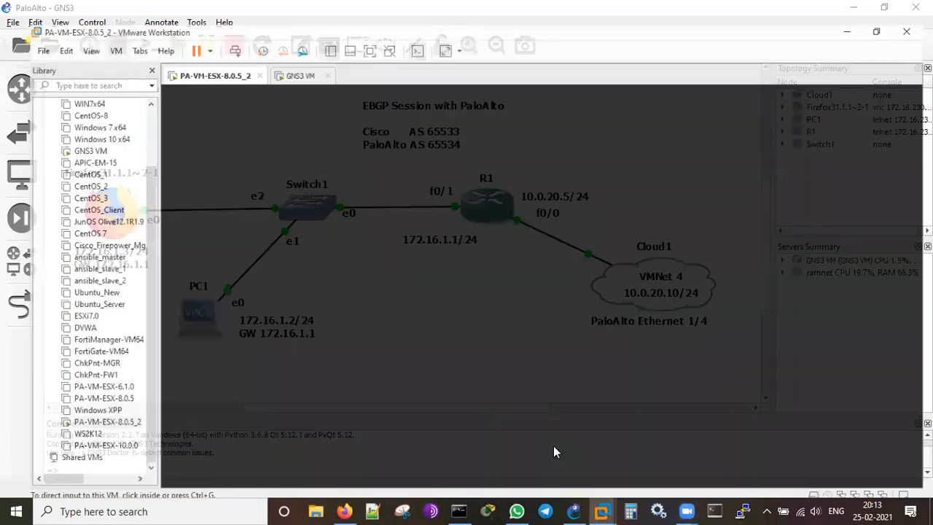
right_click(205, 56)
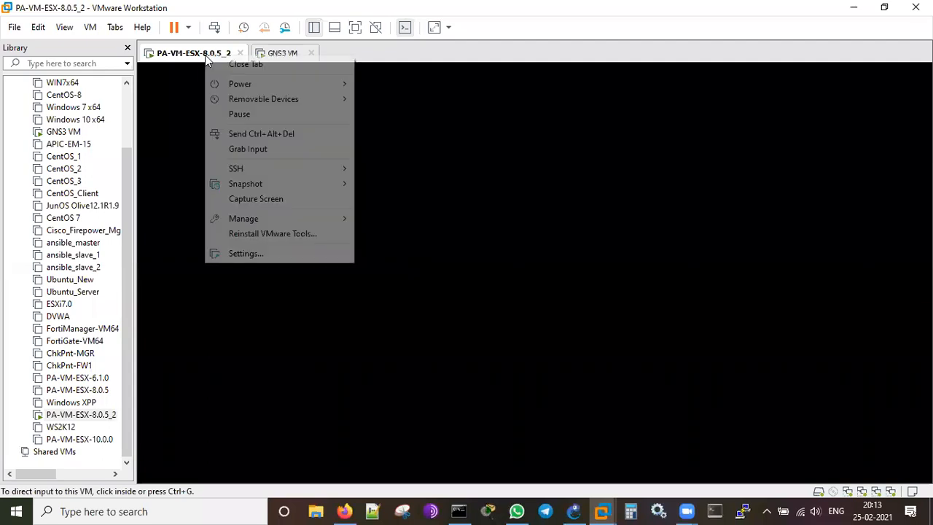
click(246, 255)
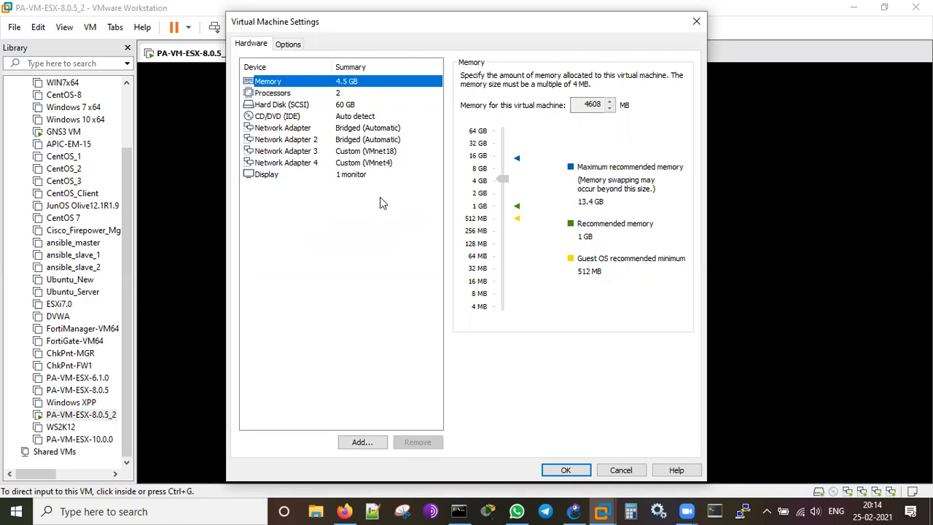
click(620, 470)
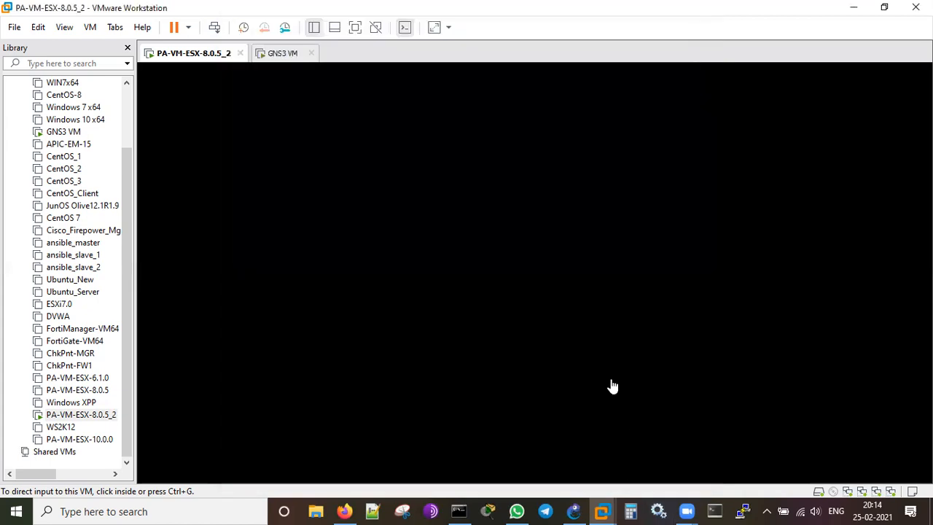
click(346, 510)
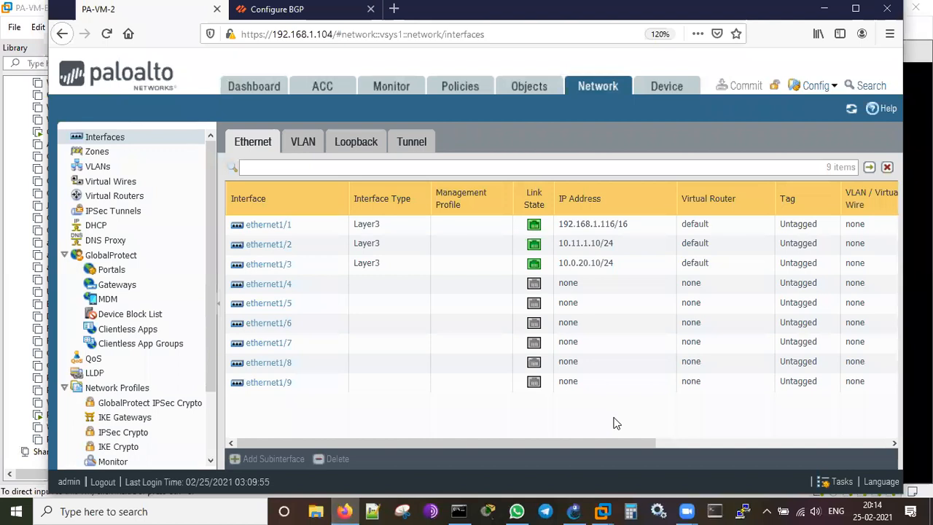
click(250, 89)
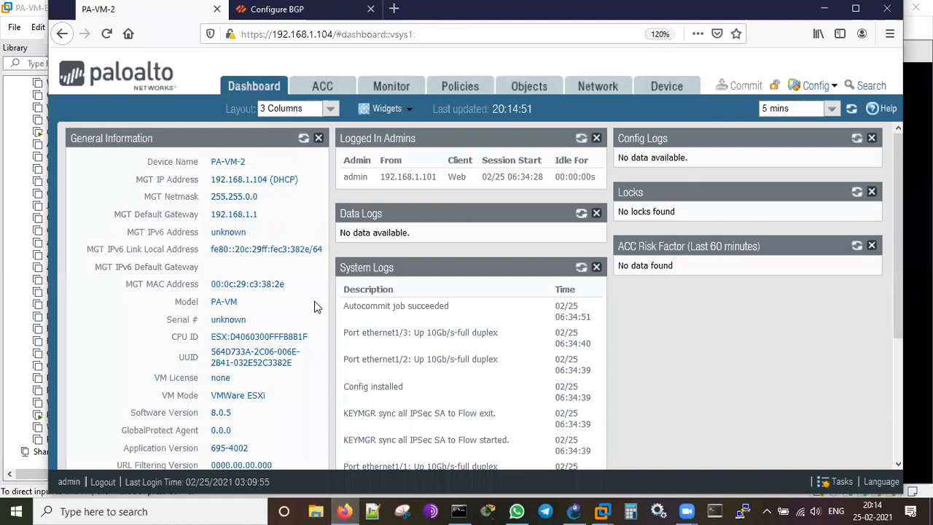
scroll(317, 306, down, 3)
scroll(302, 227, up, 3)
scroll(303, 303, down, 2)
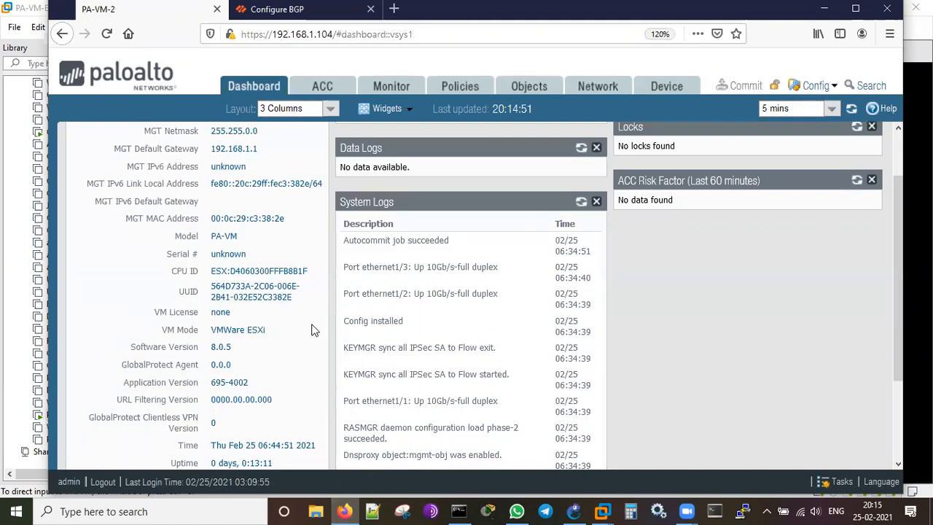
scroll(311, 330, down, 3)
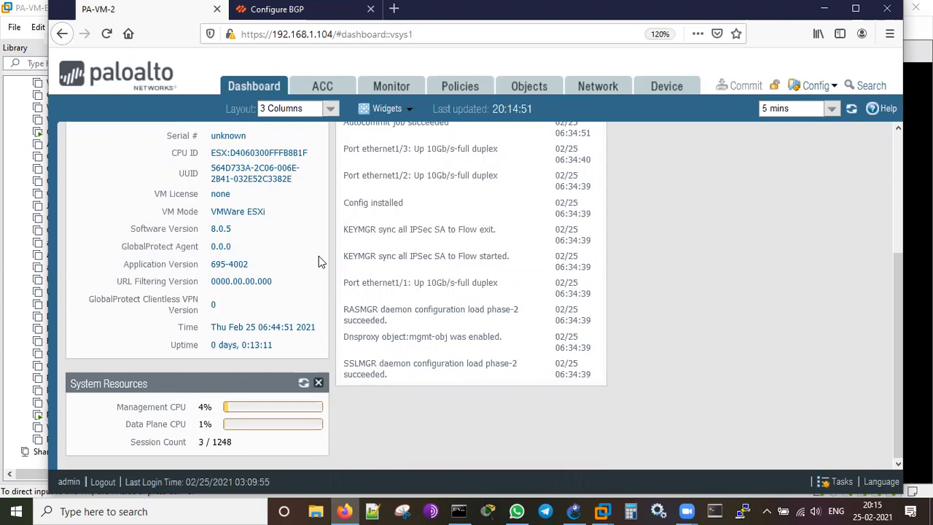
scroll(319, 256, up, 5)
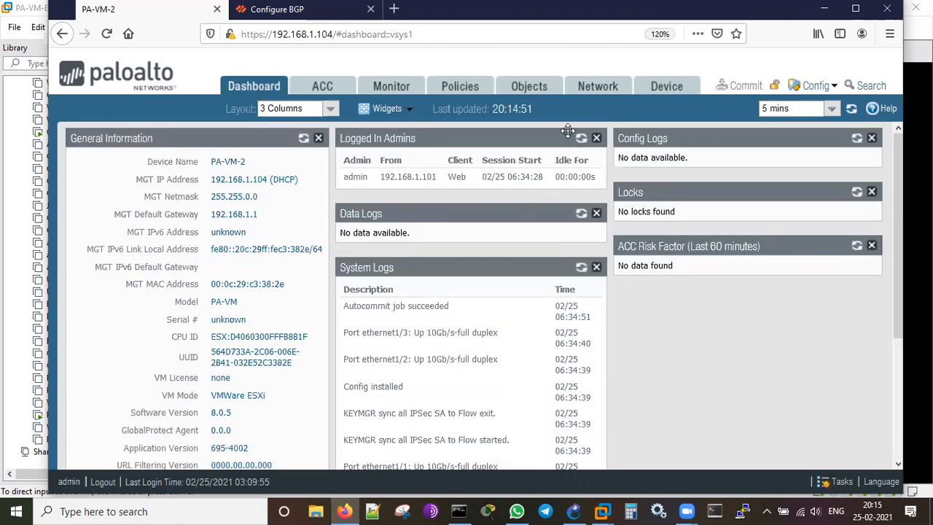
click(592, 87)
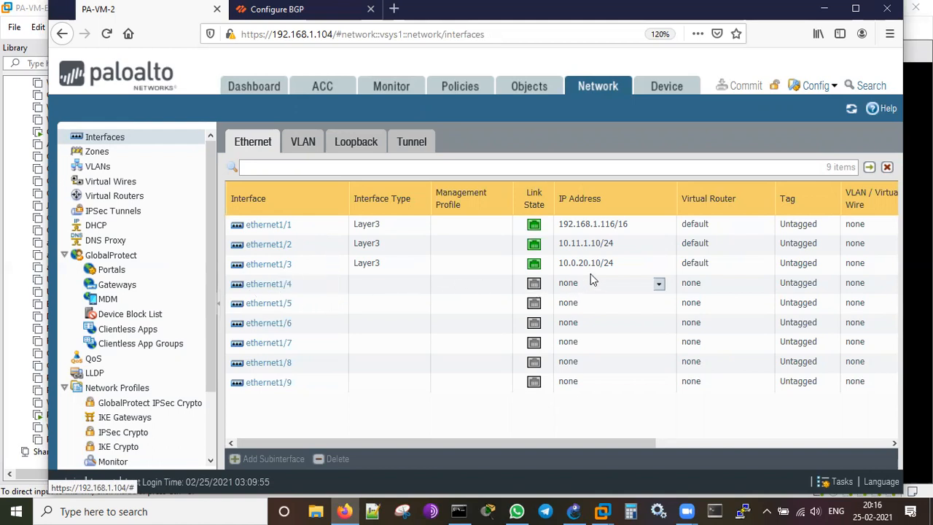
drag(586, 443, 689, 444)
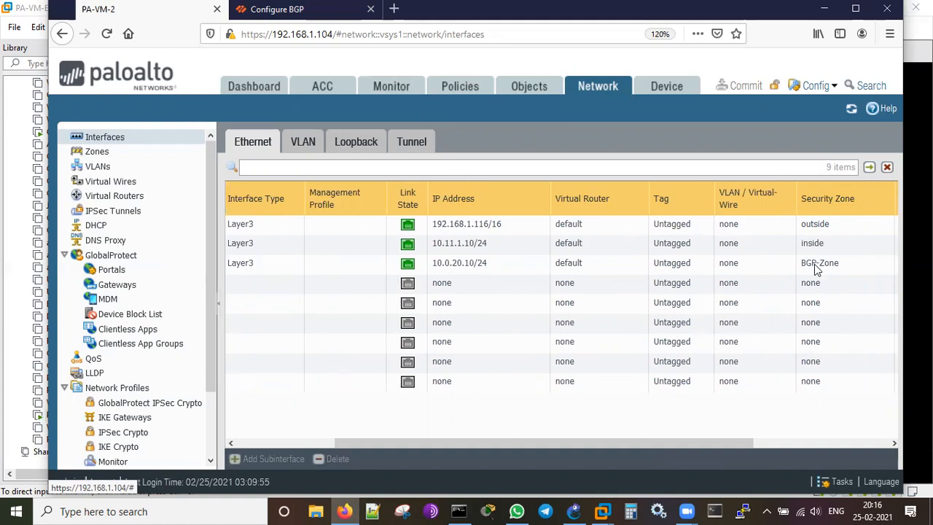
drag(691, 444, 509, 445)
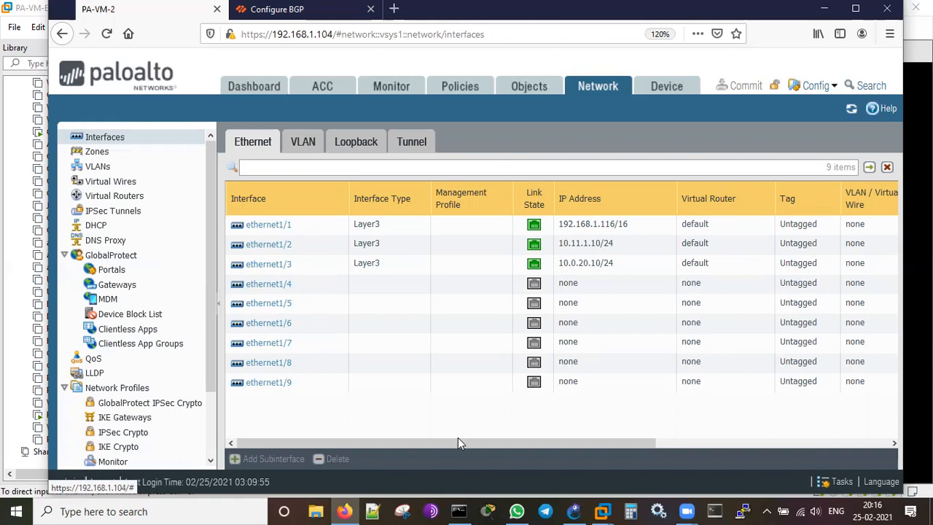
Open the 'default' virtual router's static routes showing 0.0.0.0/0 via 192.168.1.1 on ethernet1/1.
click(121, 198)
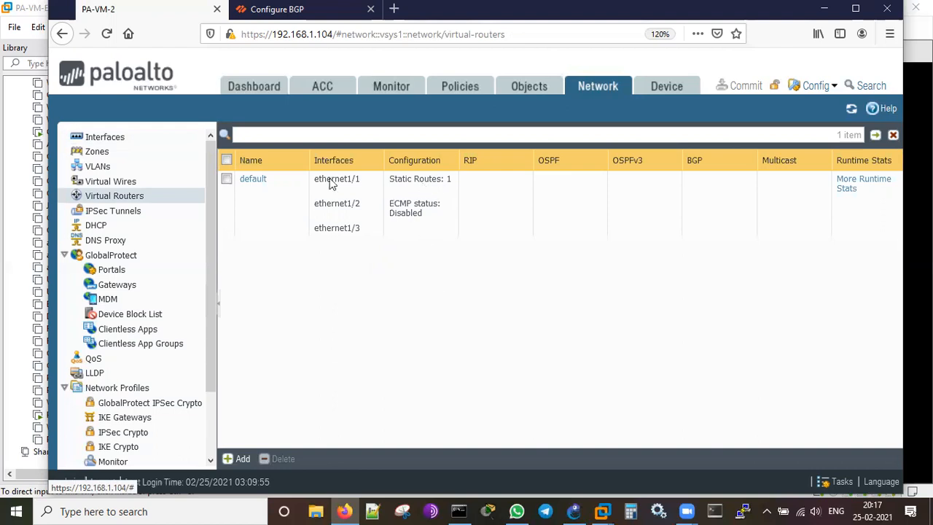
click(253, 180)
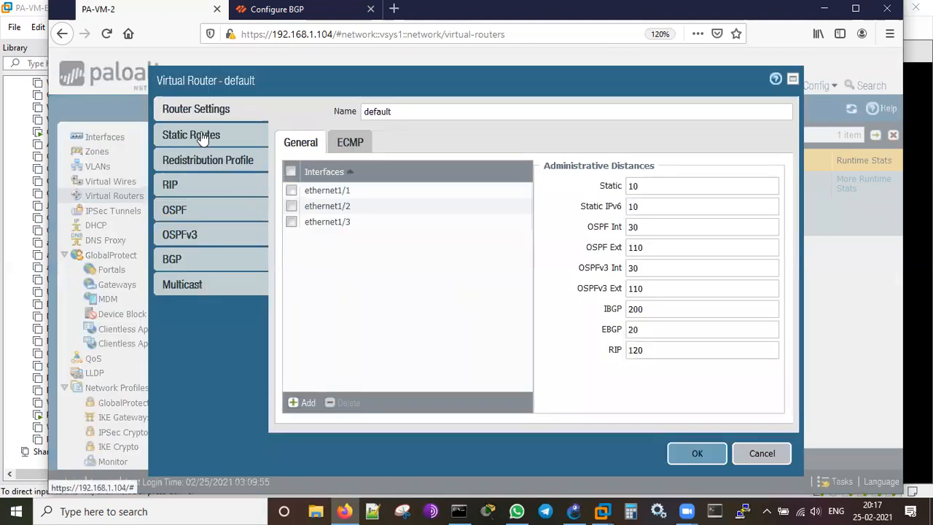
click(203, 137)
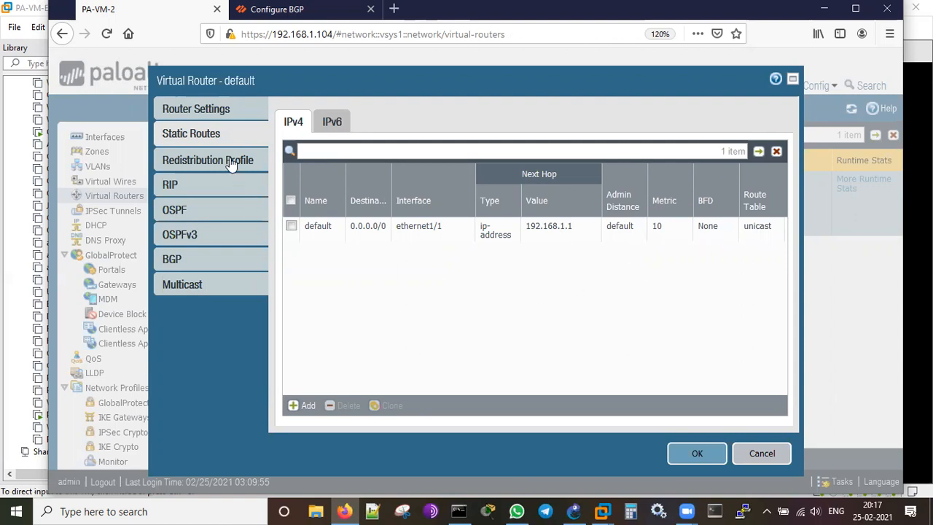
Show the default router's BGP page and check the GNS3 topology's AS numbers.
click(174, 262)
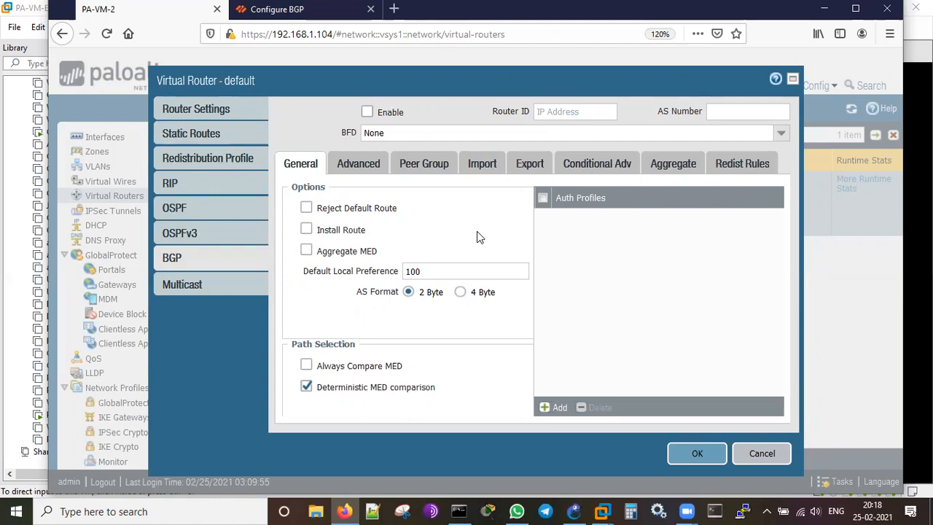
click(575, 511)
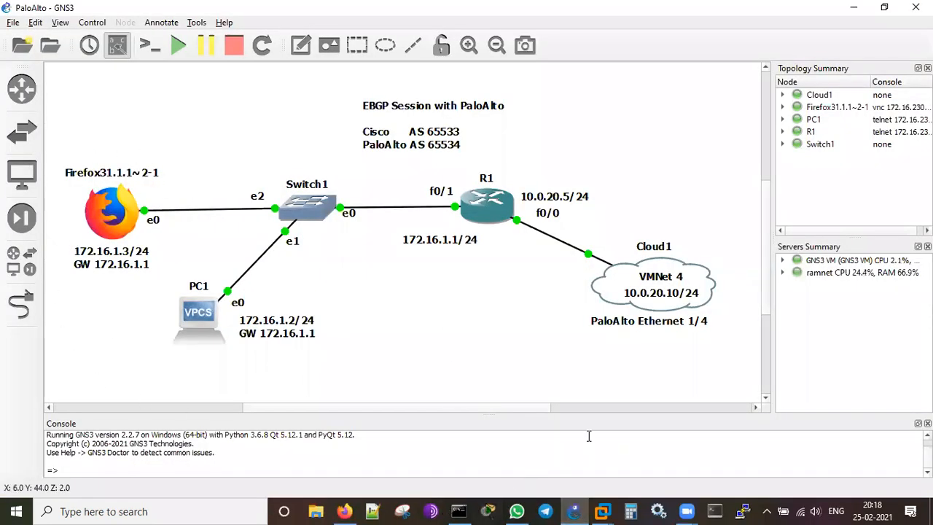
click(853, 11)
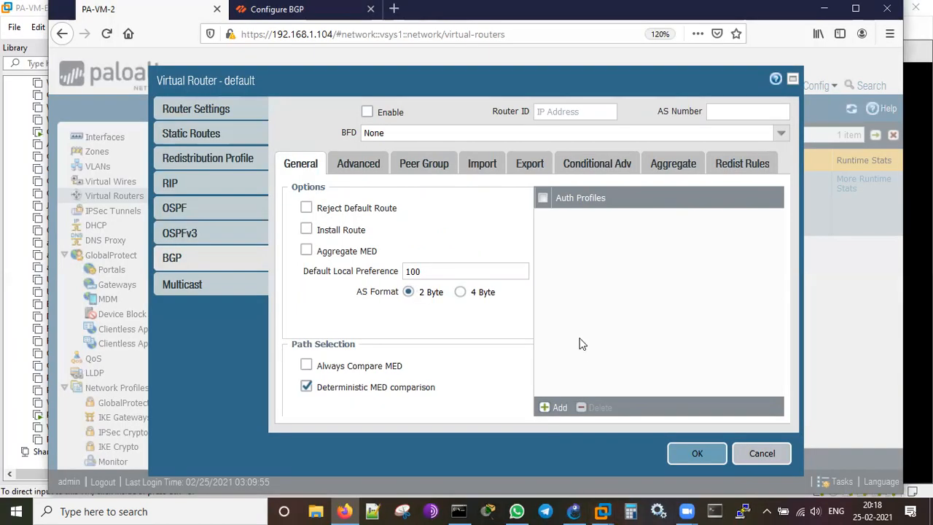
Enable BGP with router ID 10.0.20.10 and AS 65534, installing learned routes, then view Advanced settings.
click(367, 113)
click(548, 112)
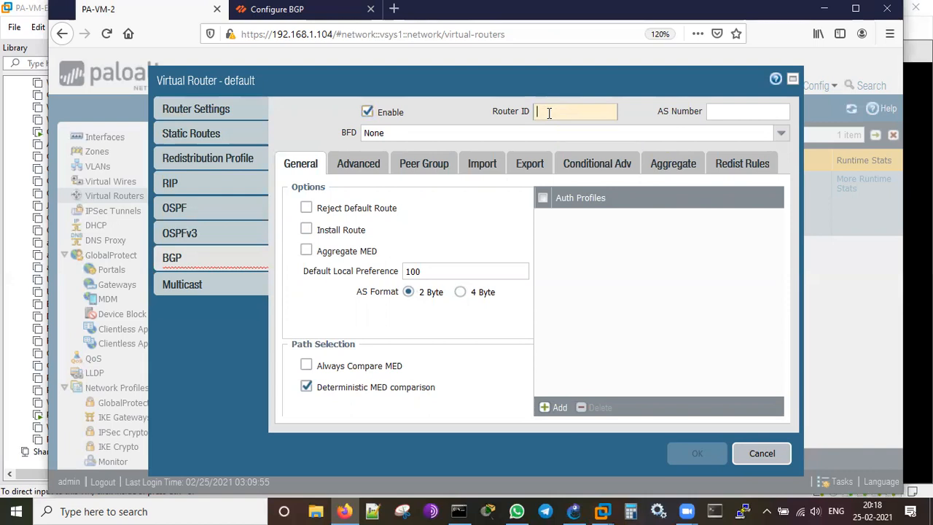
text(10.0)
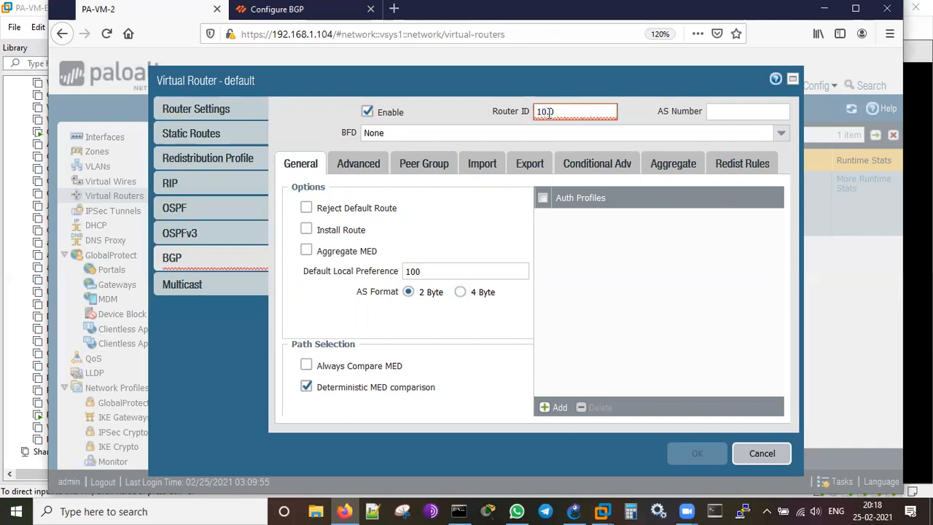
text(.20.10)
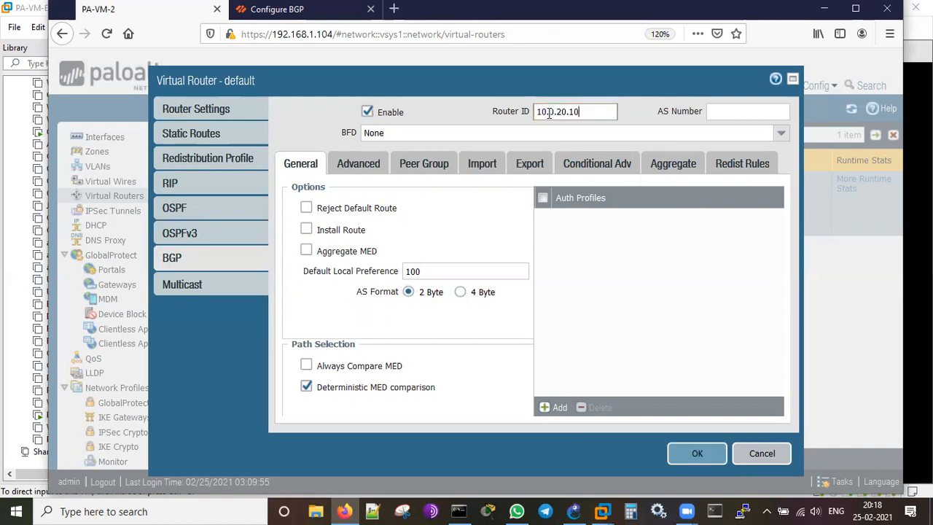
click(740, 111)
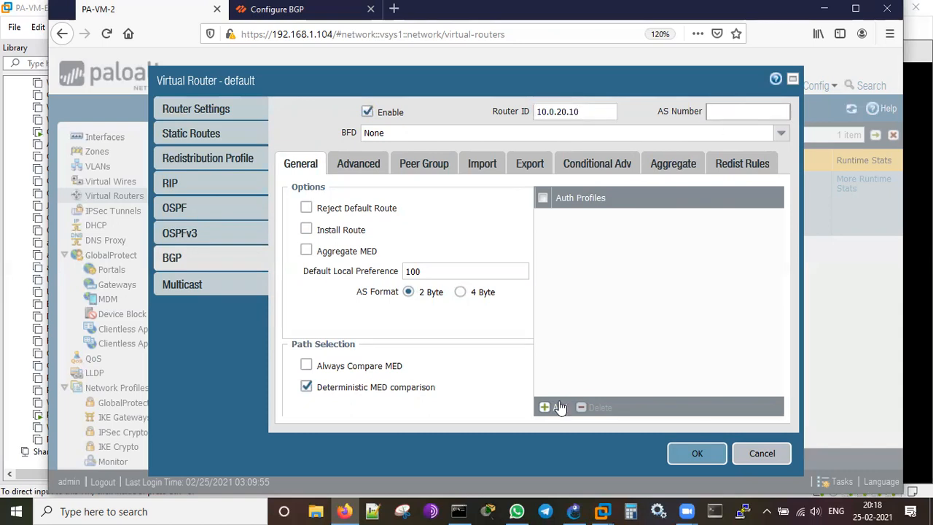
text(65534)
click(306, 230)
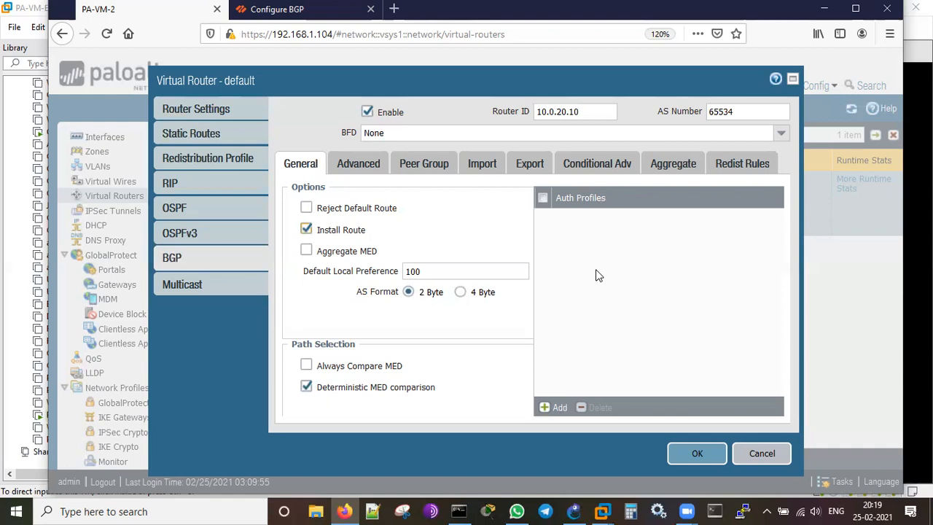
click(355, 168)
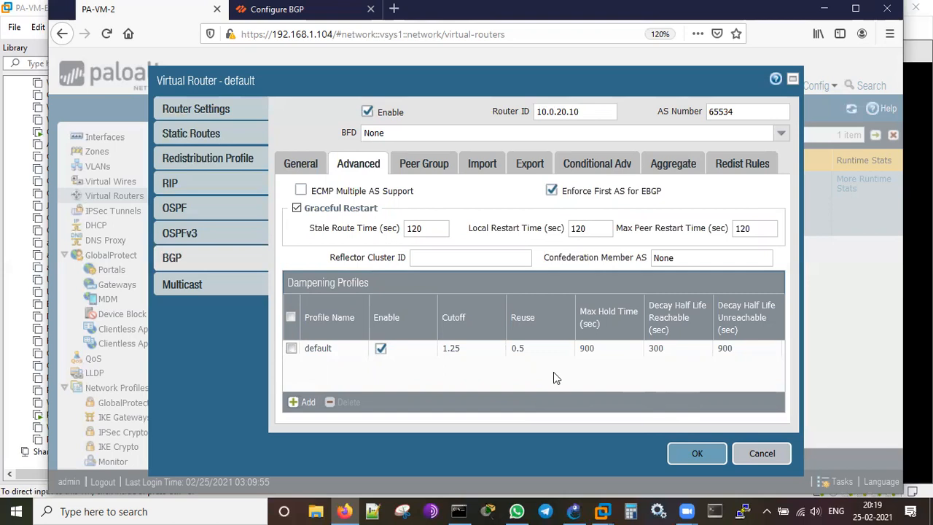
Go to the BGP Peer Group tab and add a new peer group.
click(425, 164)
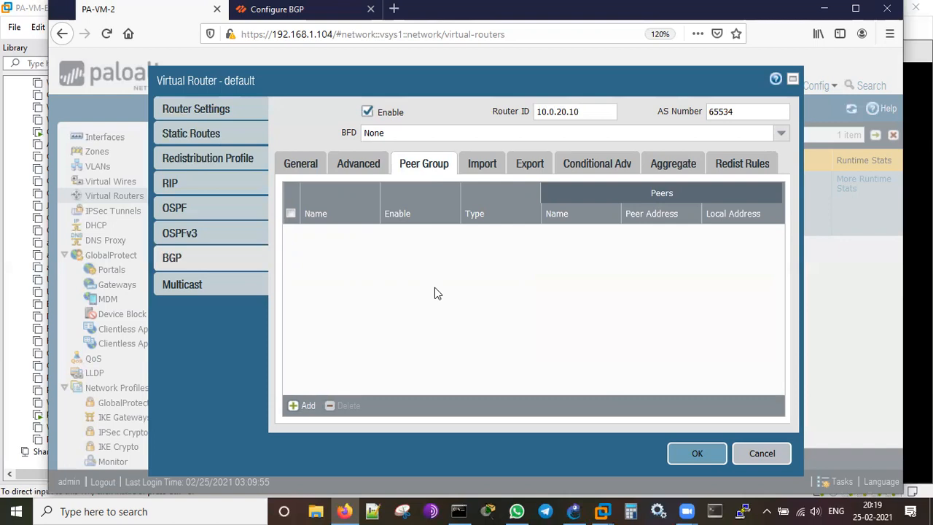
click(303, 406)
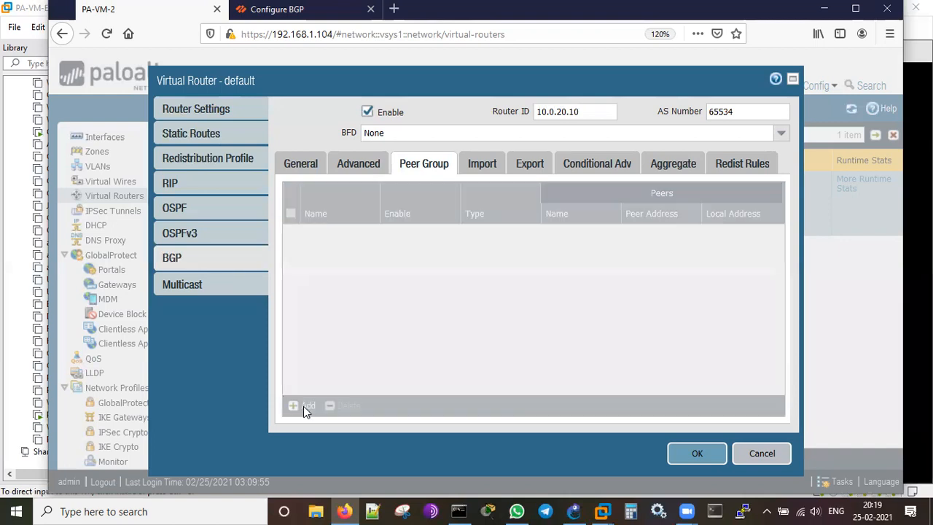
Name the peer group cisco-router, keep type EBGP, and add a new peer to it.
click(318, 131)
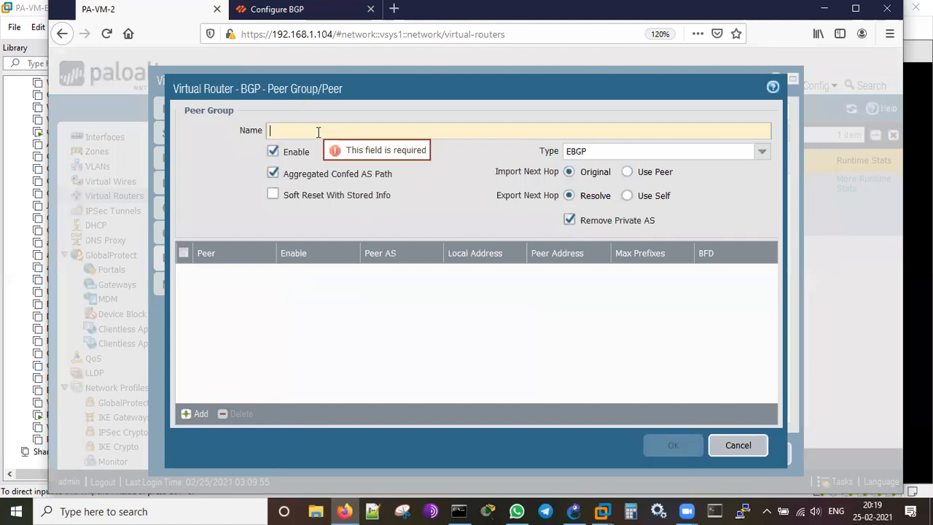
text(cis)
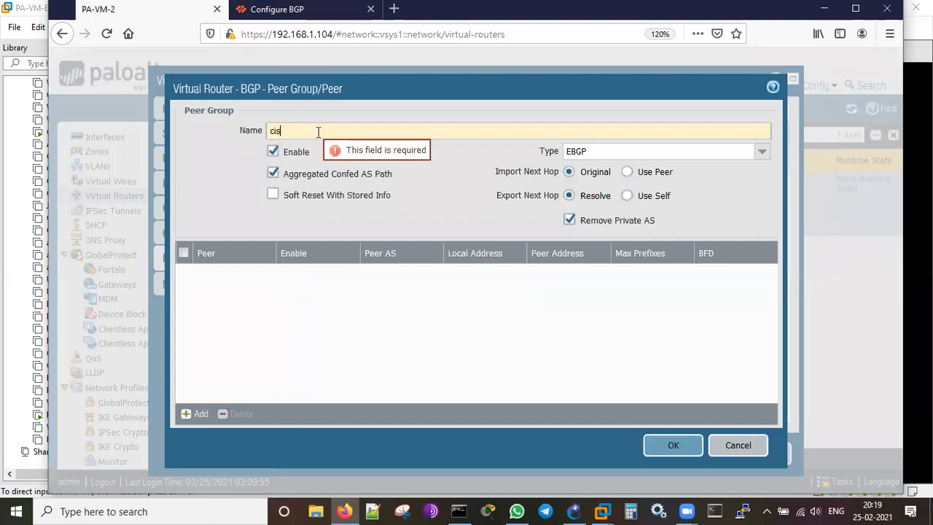
text(co-router)
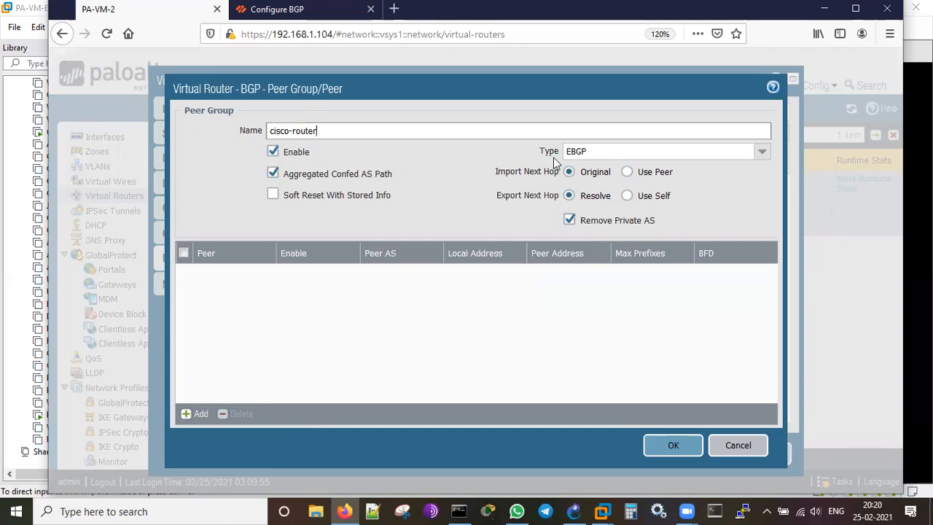
click(762, 155)
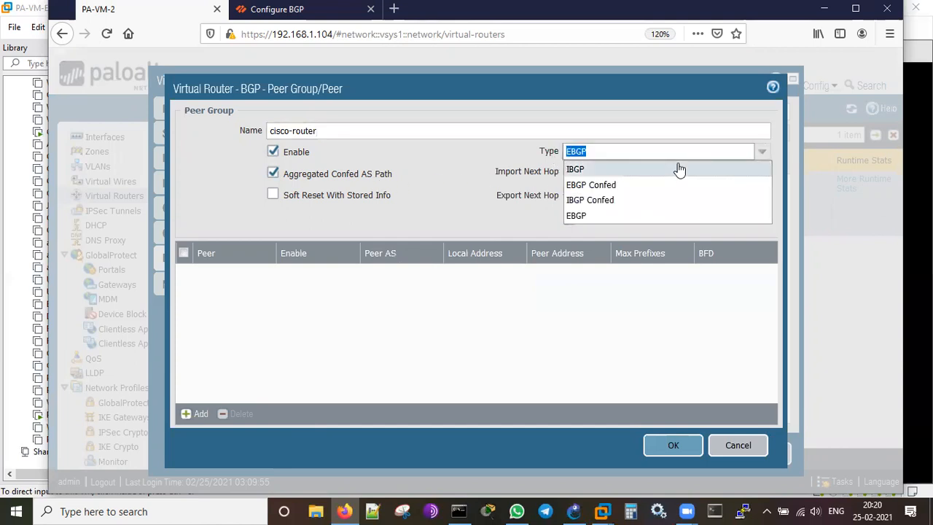
click(667, 216)
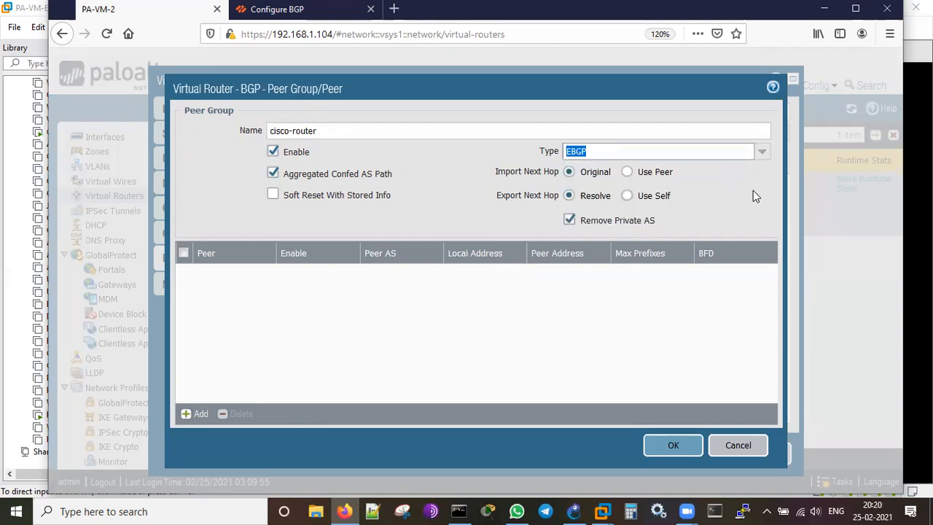
click(472, 210)
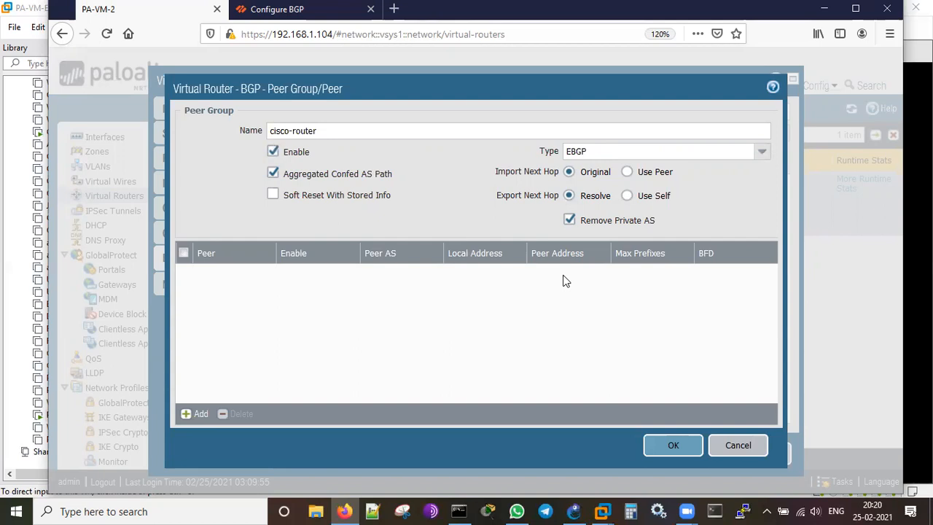
click(197, 415)
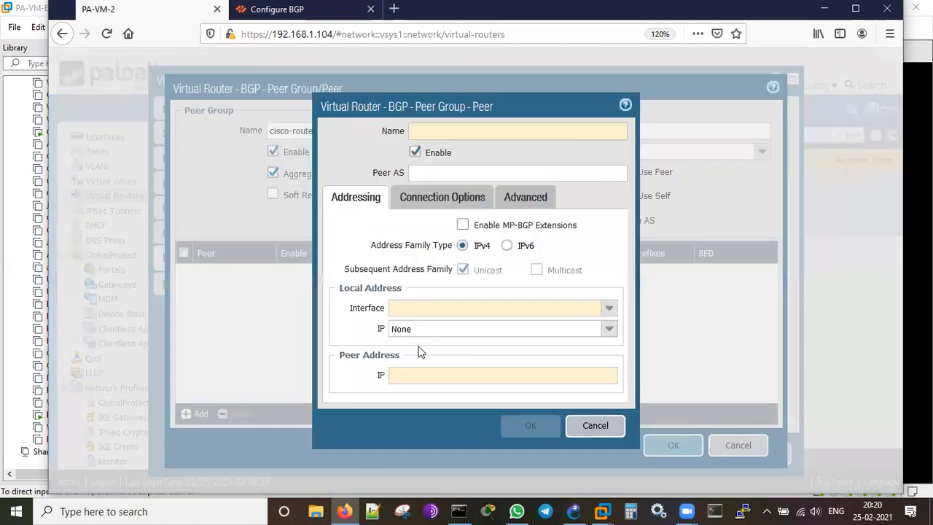
Name the peer cisco with peer AS 65533.
click(454, 132)
text(cisco)
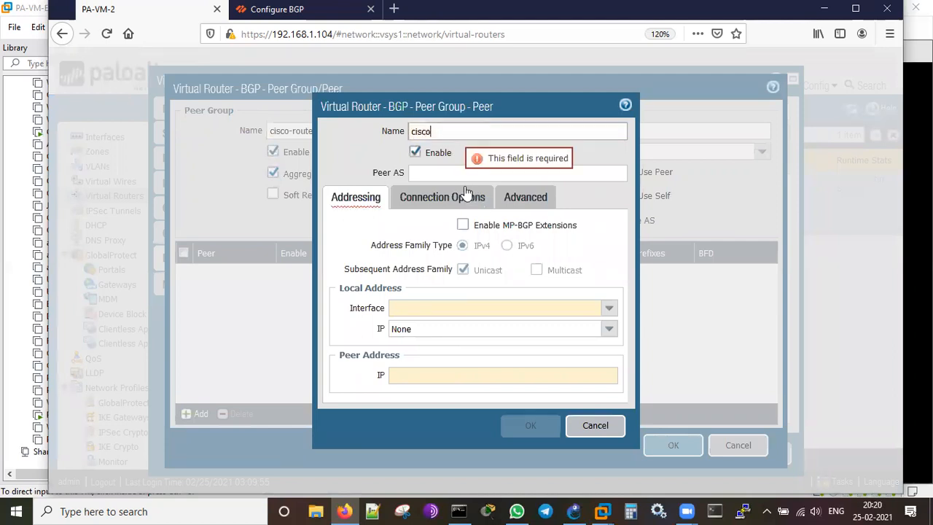
click(453, 170)
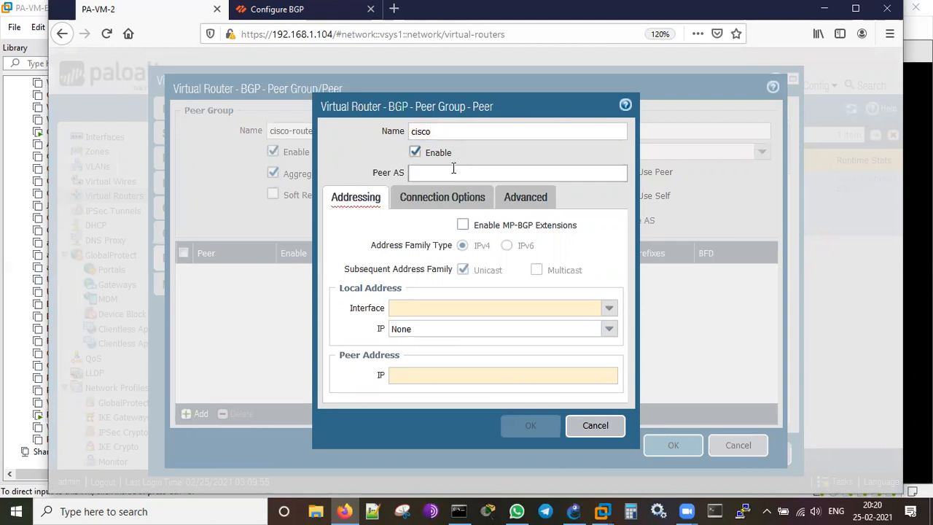
text(65533)
Set local interface ethernet1/3 at 10.0.20.10/24 and peer IP 10.0.20.5.
click(609, 312)
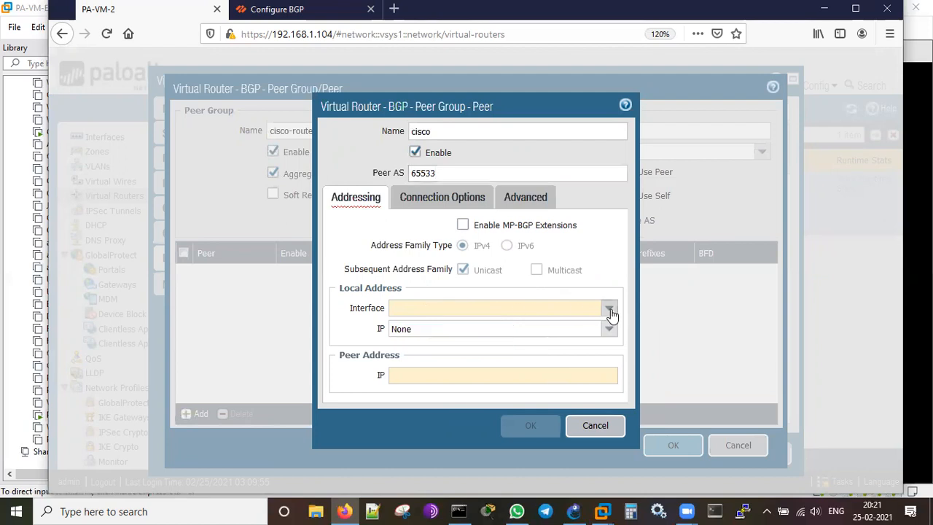
click(435, 357)
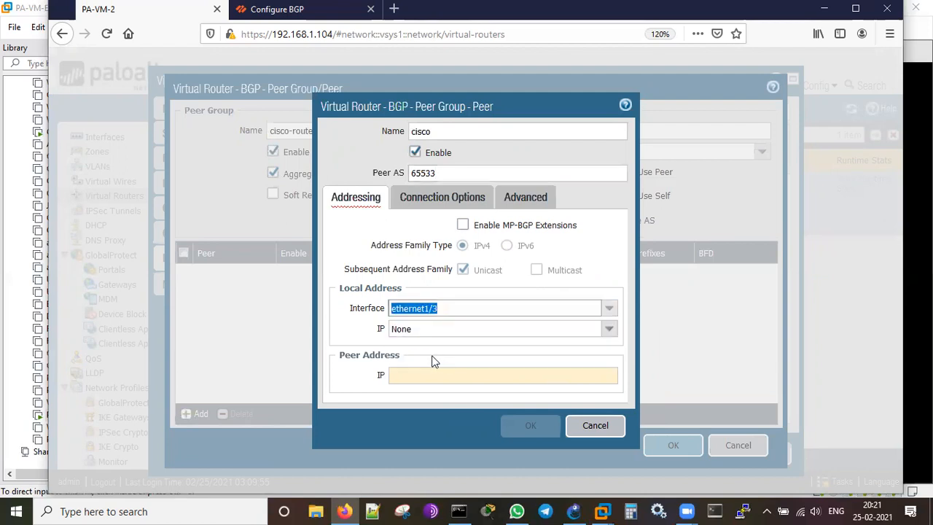
key(Tab)
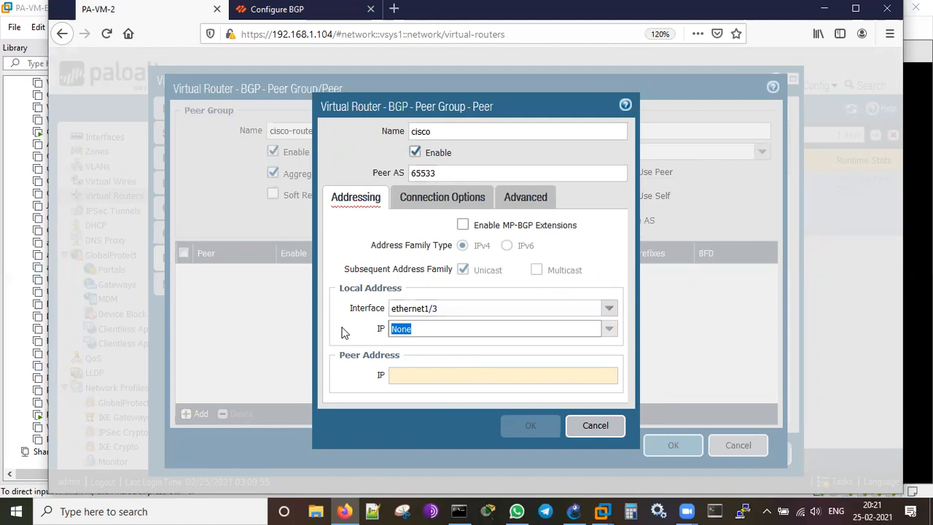
key(BackSpace)
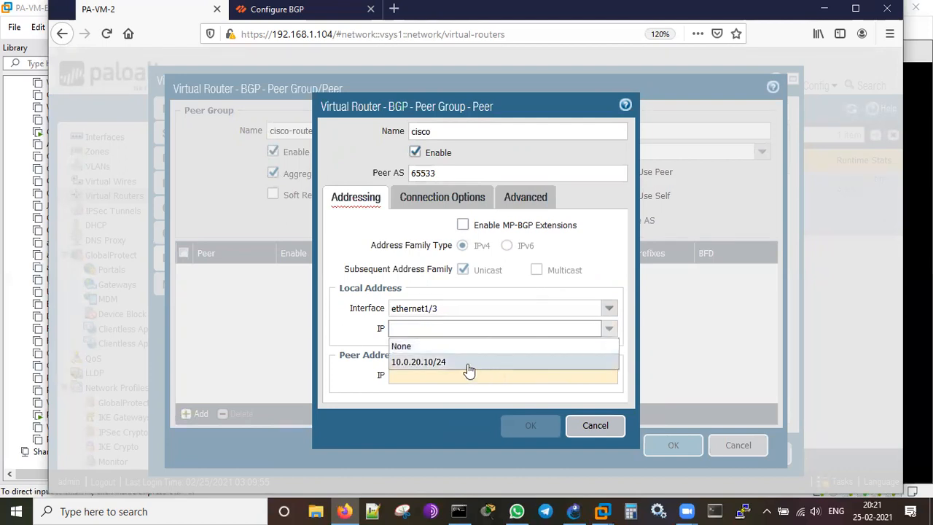
click(468, 365)
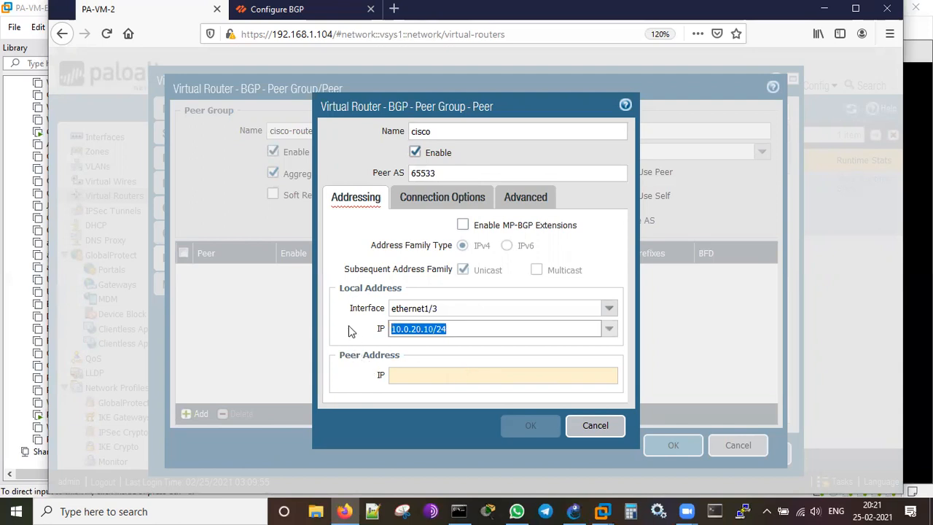
click(422, 376)
text(10.0.20.)
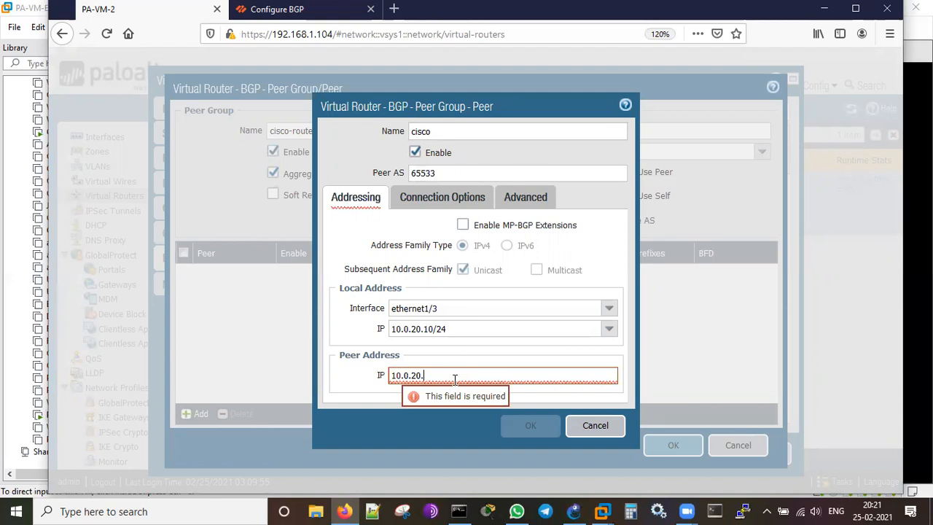
text(5)
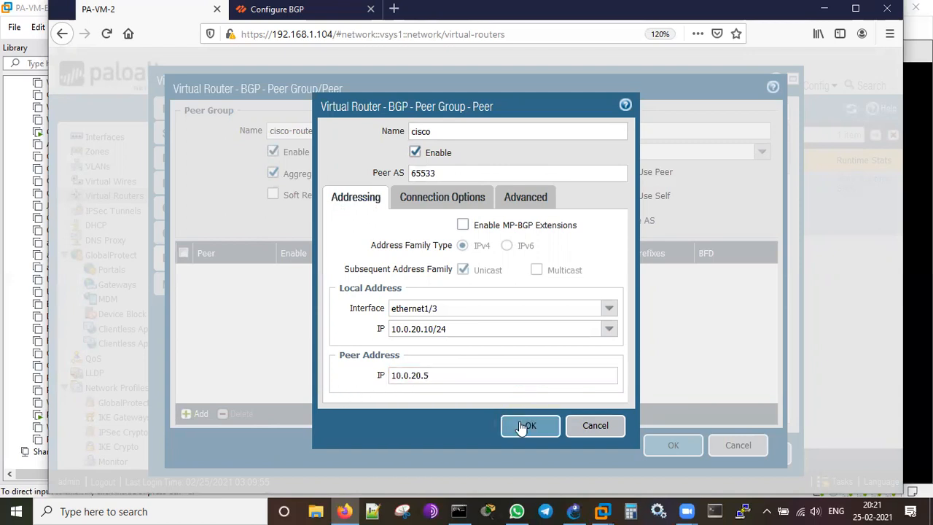
click(442, 202)
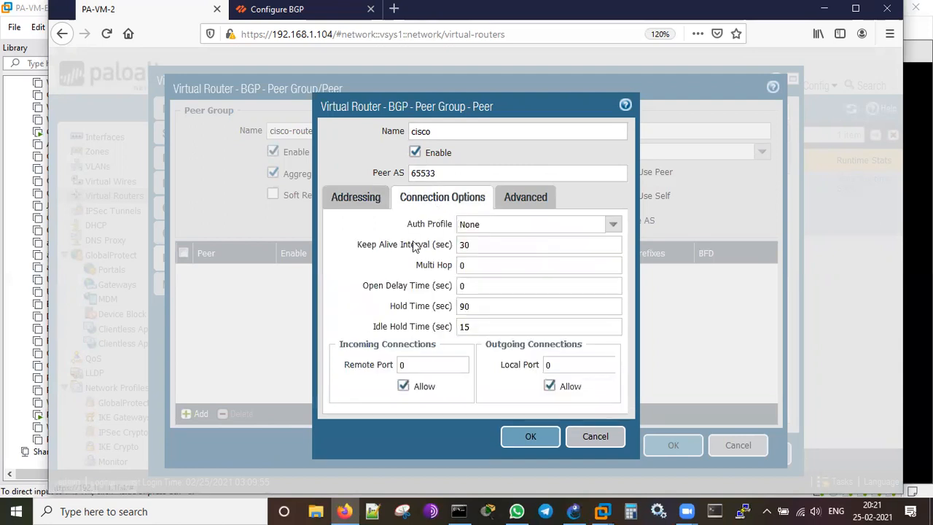
Check the cisco peer's Advanced and Addressing settings, then save it to the group.
click(531, 201)
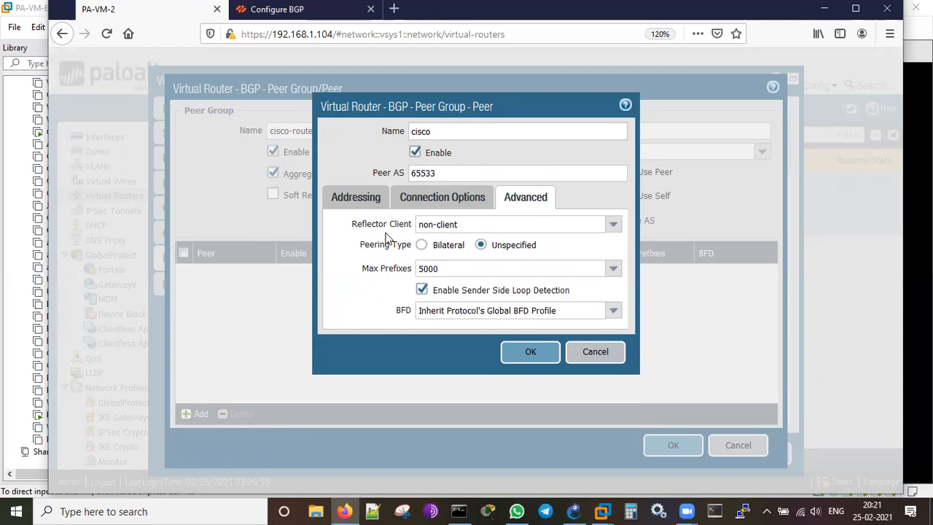
click(365, 203)
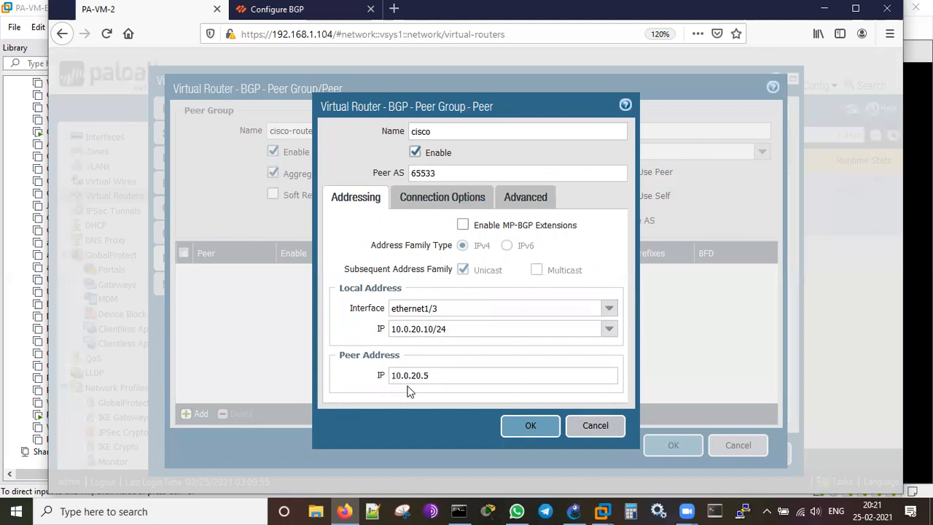
click(536, 426)
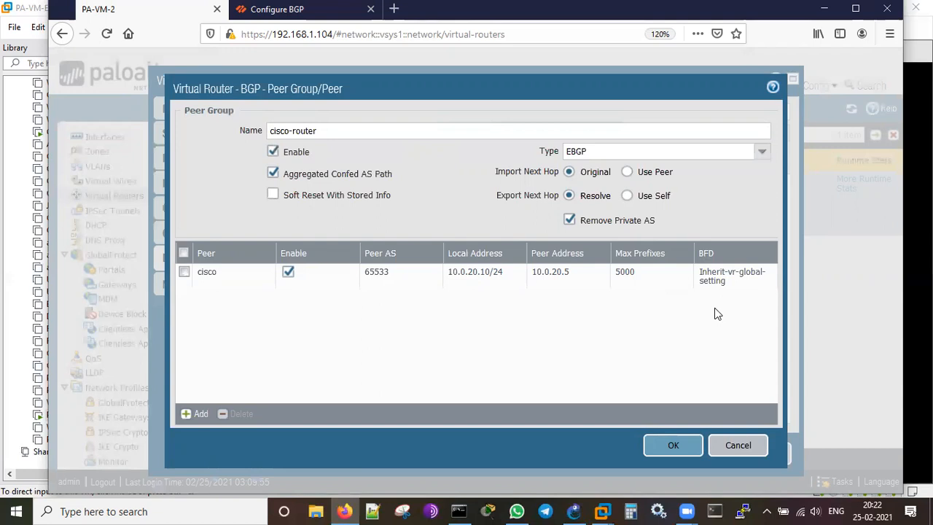
Save the cisco-router peer group, review the Import, Export, Conditional Adv, Aggregate and Redist Rules tabs, then show Redistribution Profiles.
click(671, 448)
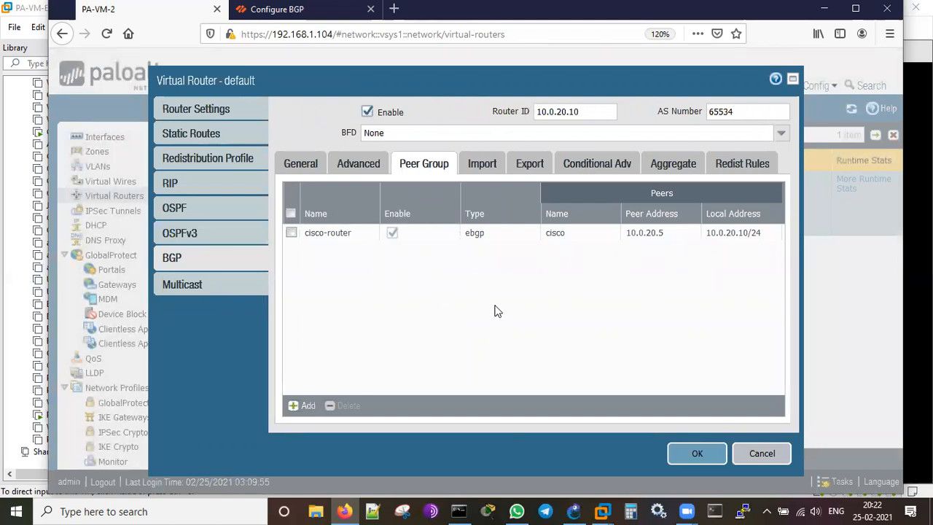
click(480, 163)
click(530, 163)
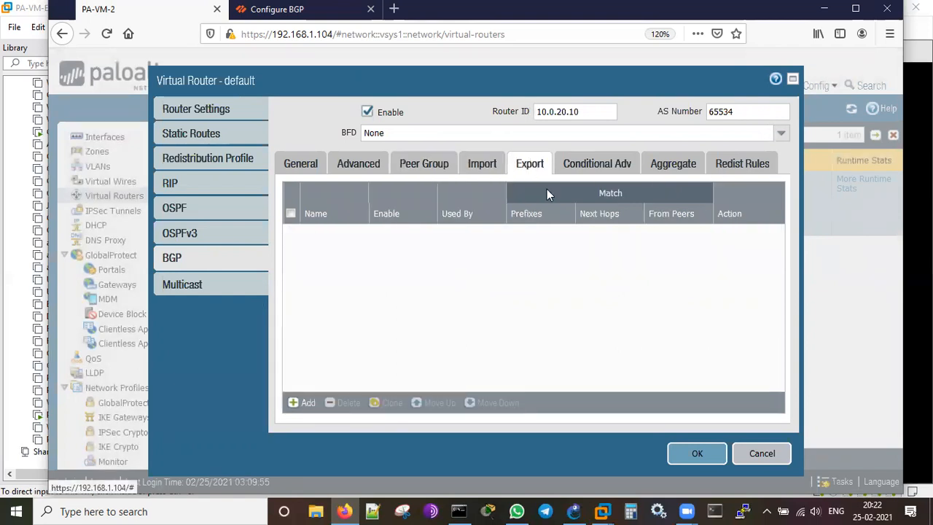
click(604, 162)
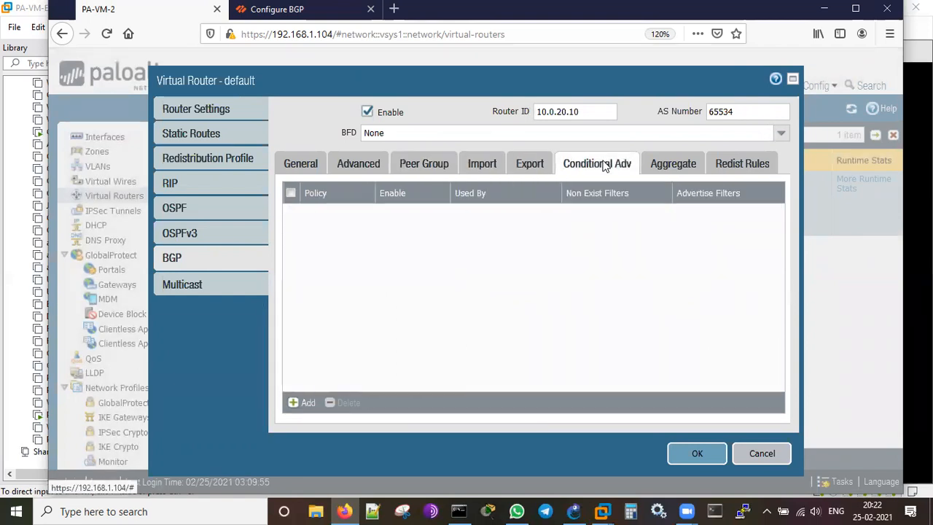
click(678, 168)
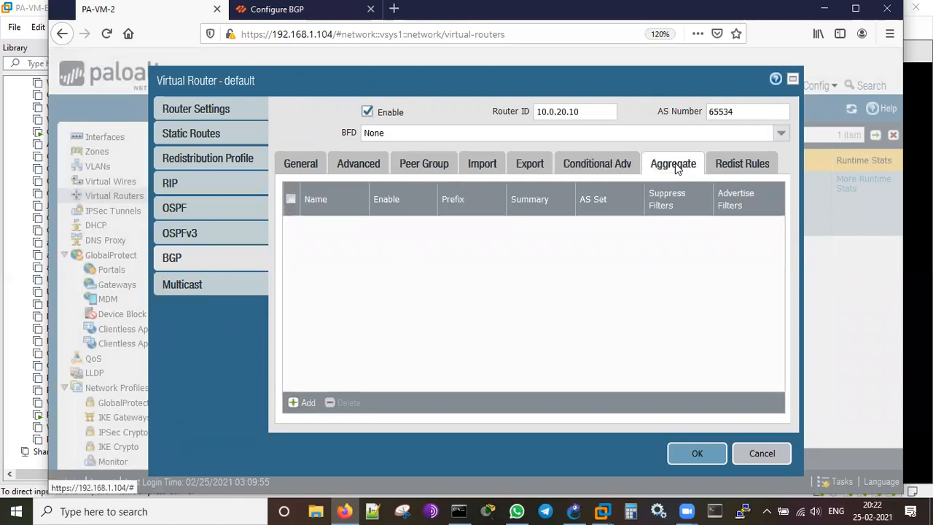
click(718, 169)
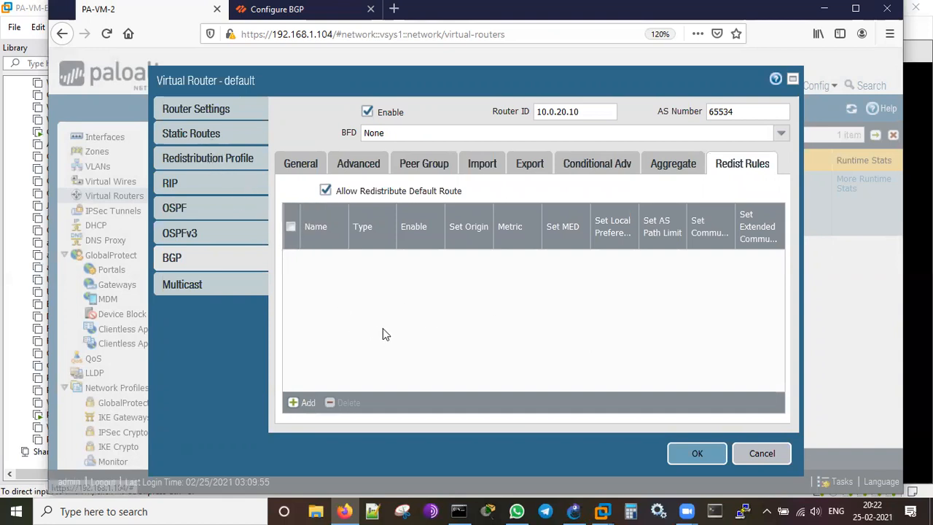
click(216, 160)
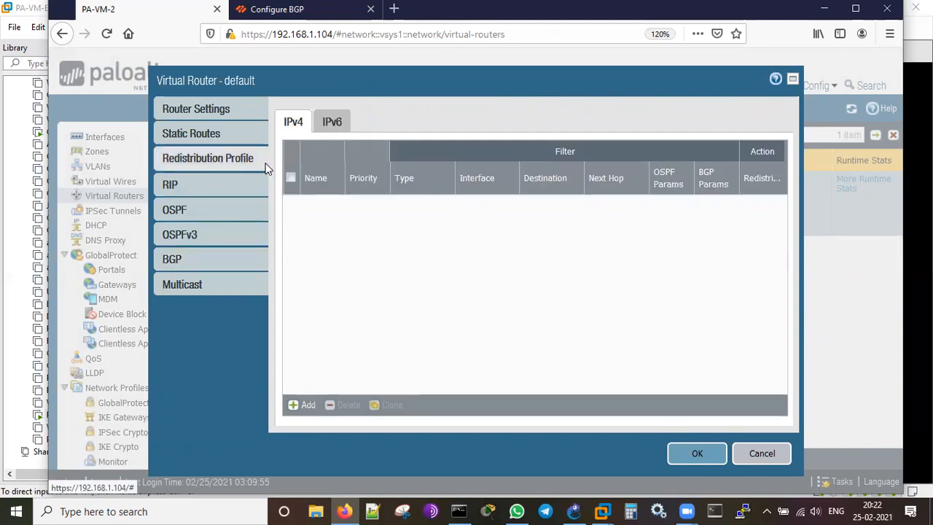
Add IPv4 redistribution profile 'redist', priority 5, set to Redist for connected and static routes.
click(306, 407)
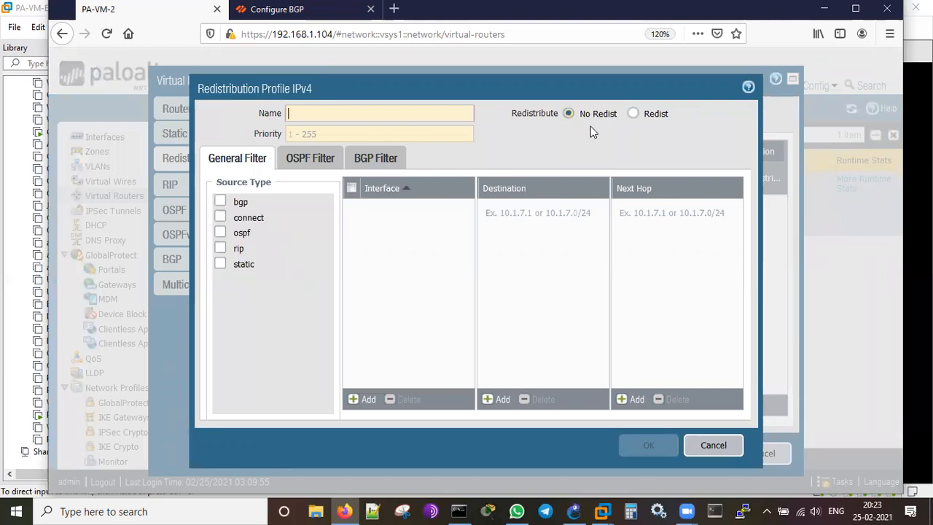
click(634, 114)
text(r)
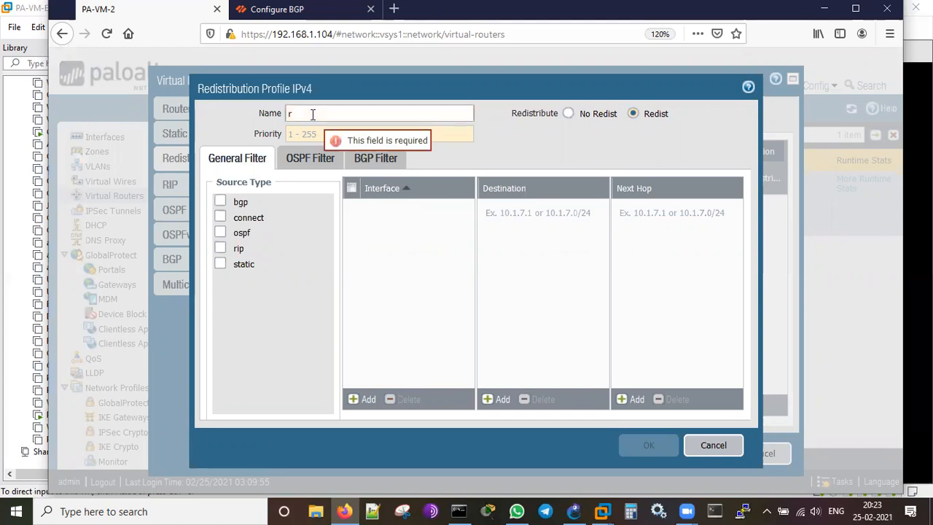
text(edist)
click(321, 135)
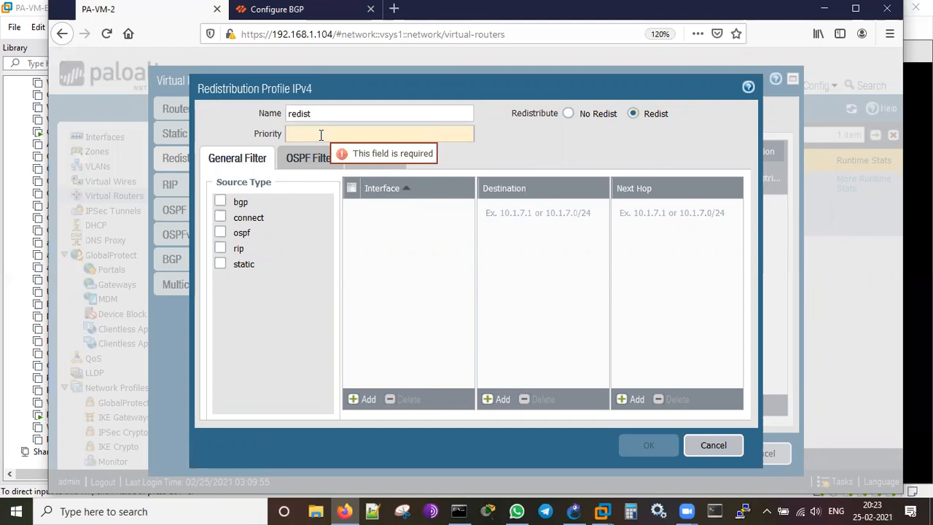
text(5)
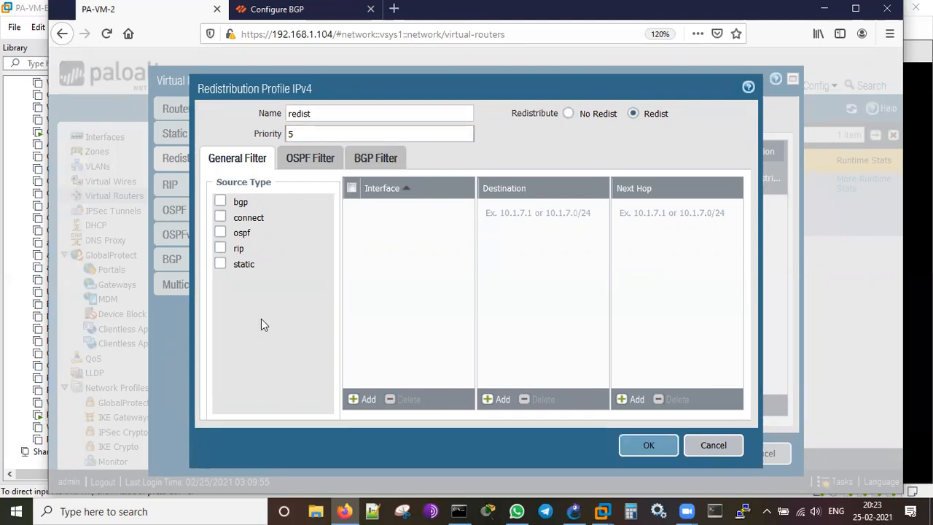
click(220, 218)
click(219, 264)
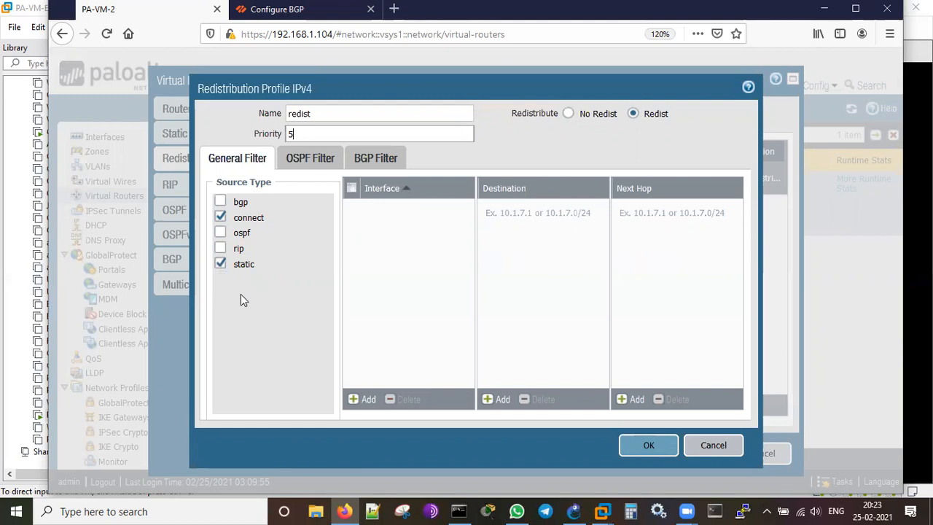
Save the redist redistribution profile and add a new BGP redistribute rule.
click(646, 445)
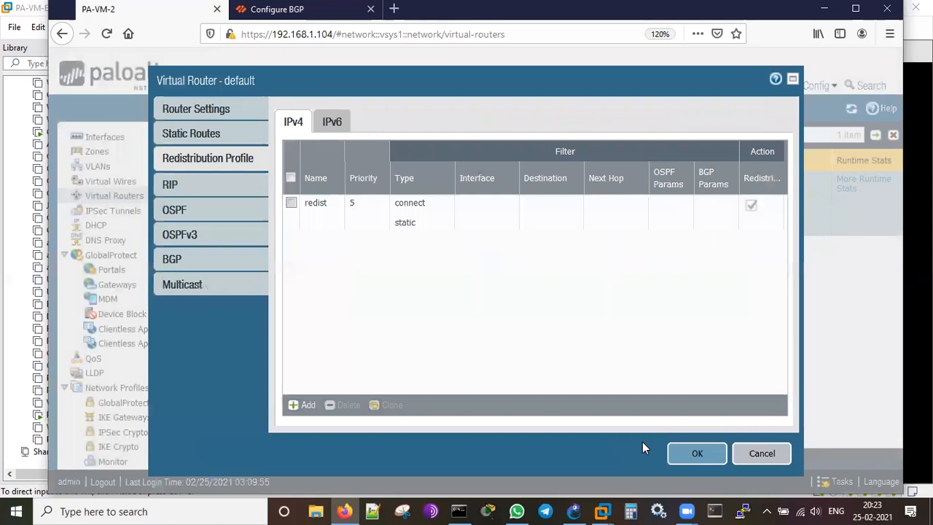
click(192, 259)
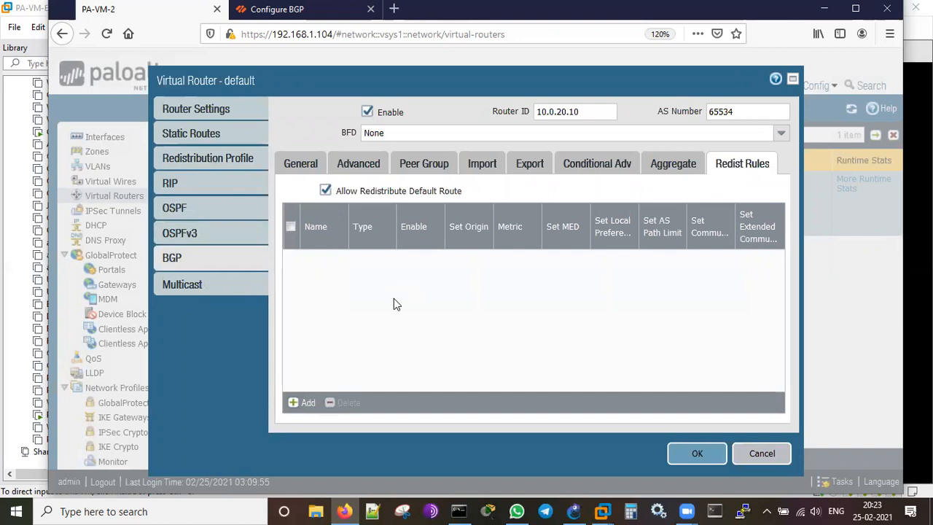
click(305, 402)
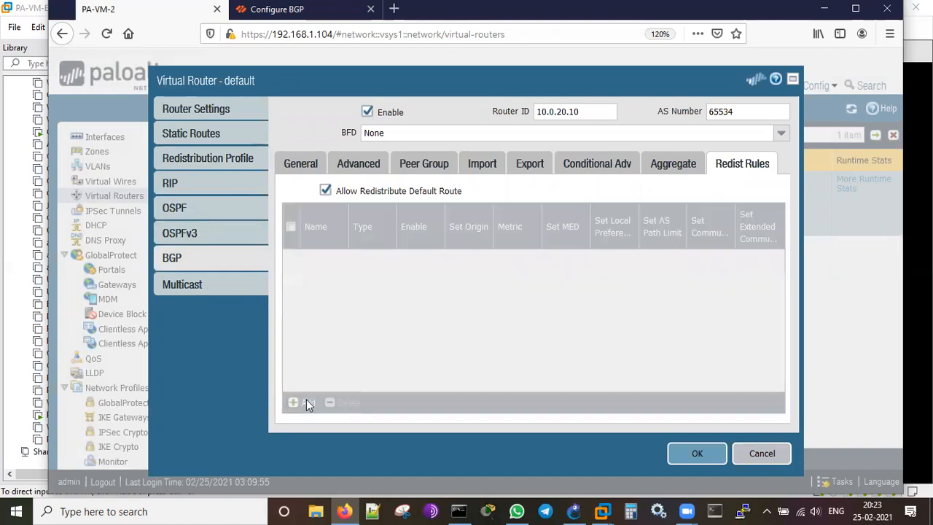
Set the rule's name to the redist profile, metric 5 and origin egp, leaving MED empty.
click(391, 135)
text(cisco)
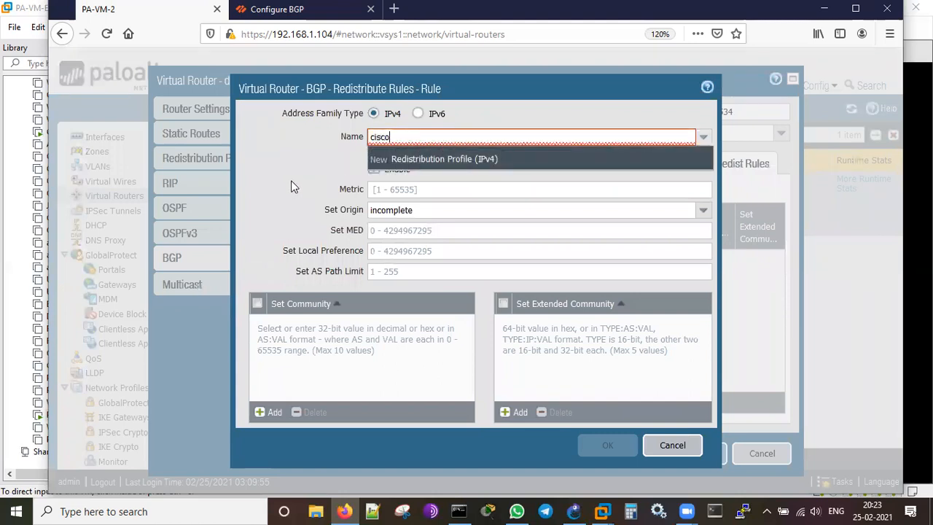
key(BackSpace)
key(BackSpace)
key(BackSpace)
key(BackSpace)
key(BackSpace)
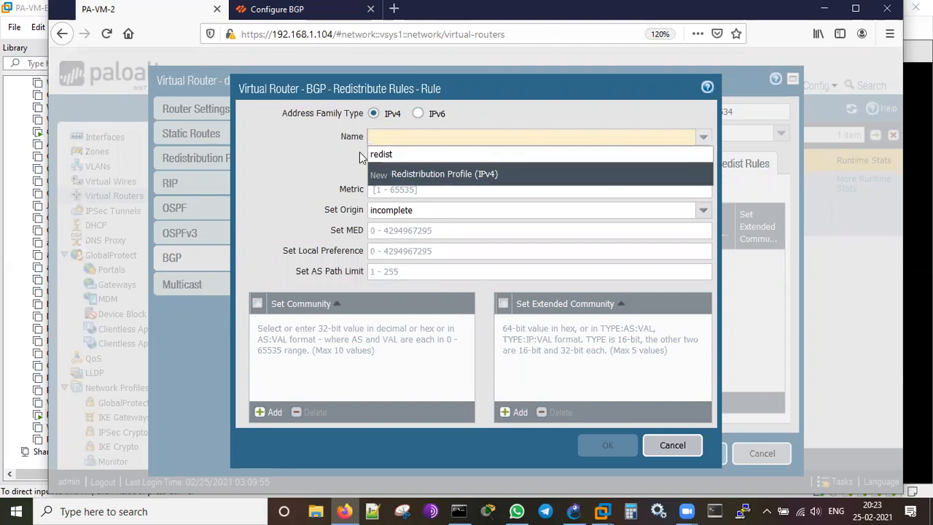
click(395, 154)
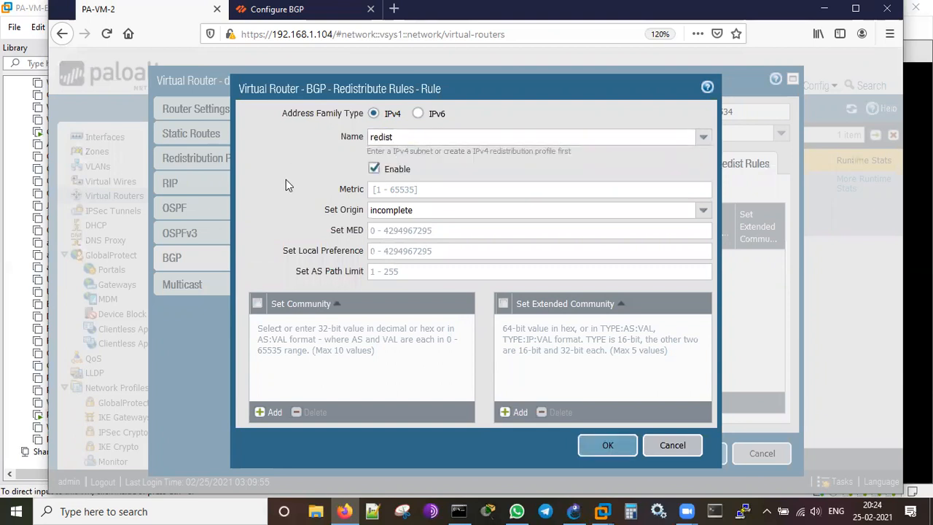
click(401, 191)
text(5)
key(Tab)
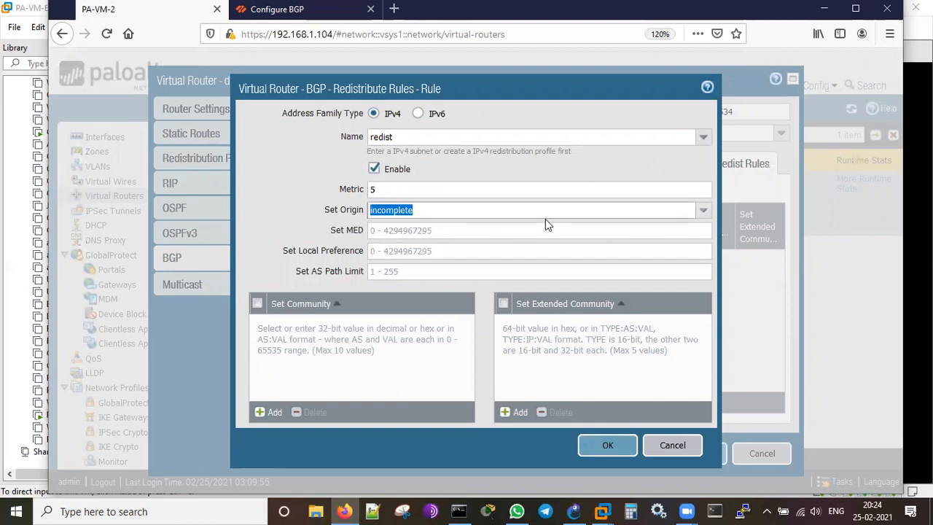
click(673, 211)
click(426, 245)
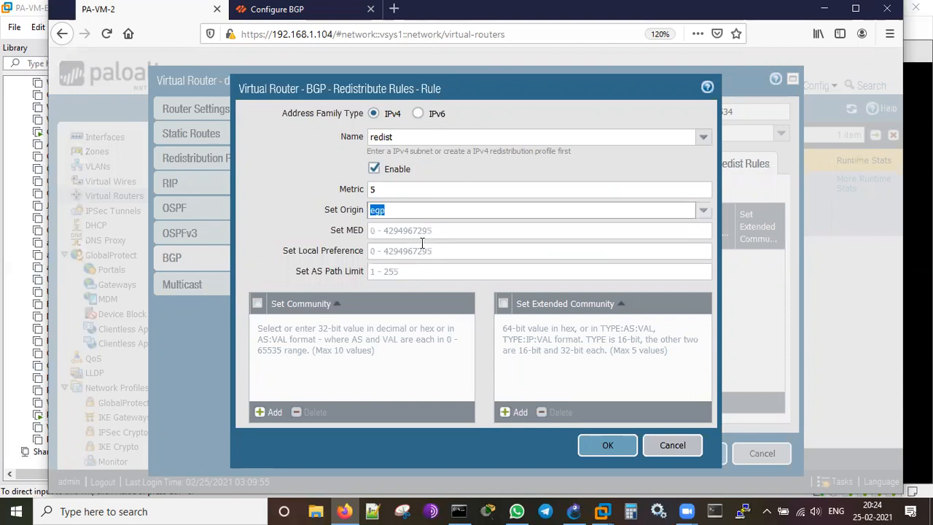
key(Tab)
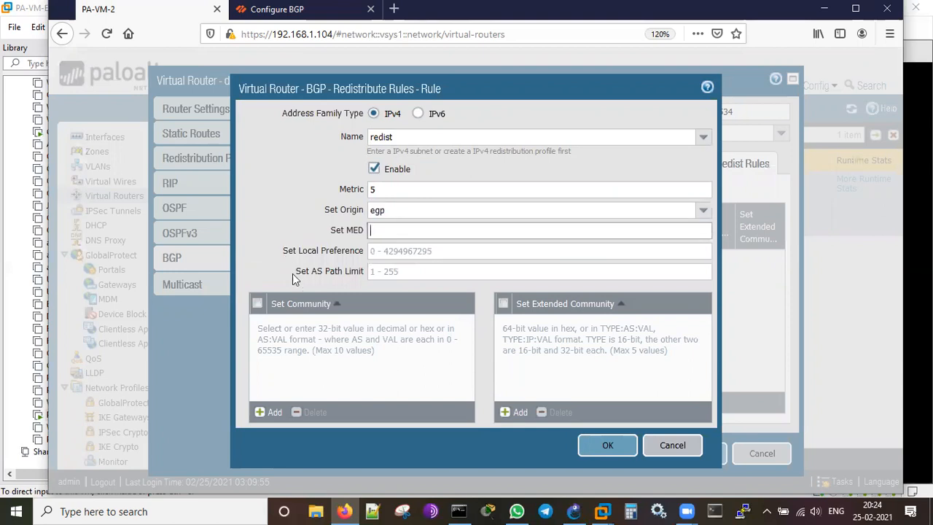
click(259, 172)
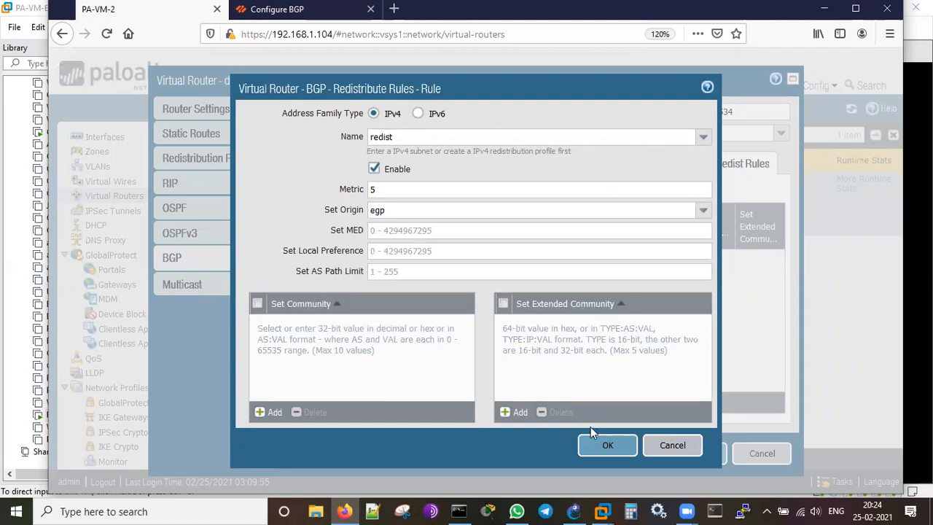
Save the redist rule, review the General and cisco-router Peer Group settings, and save the default virtual router.
click(606, 446)
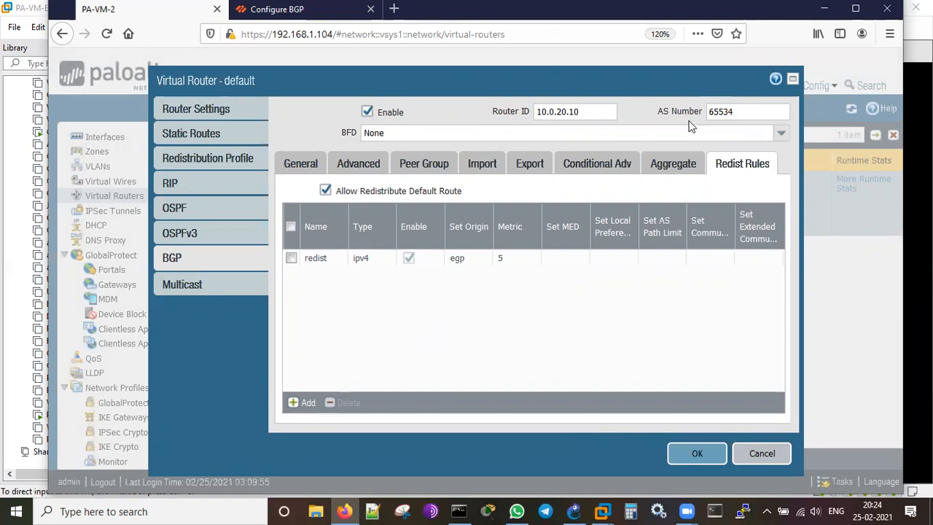
click(302, 164)
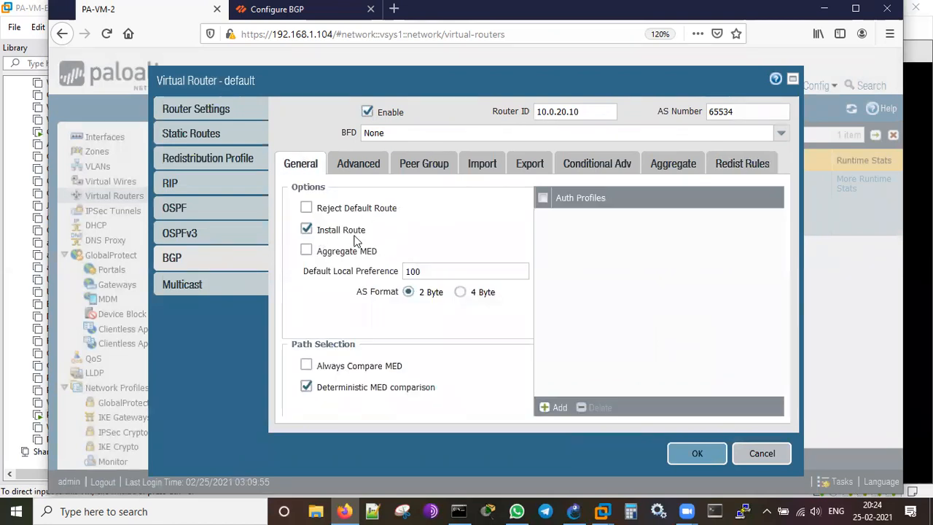
click(423, 166)
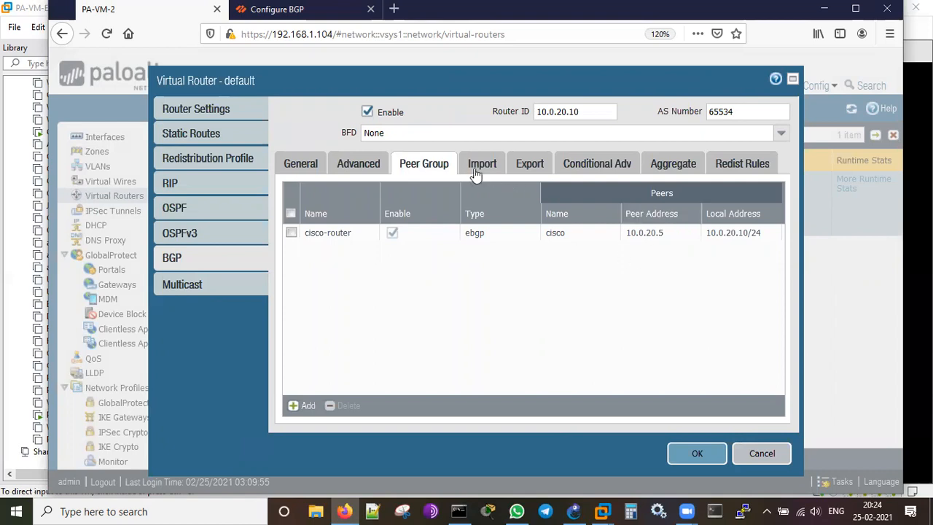
click(740, 168)
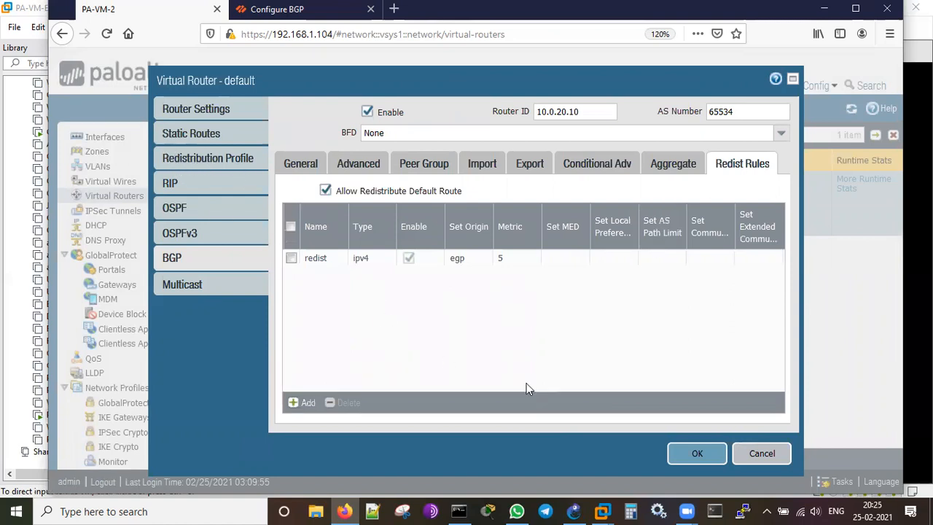
click(698, 453)
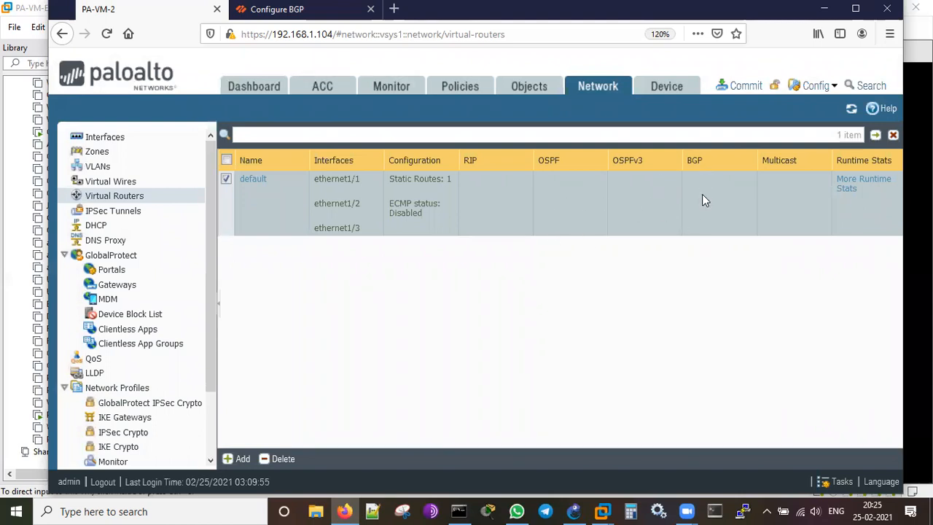
Commit all pending changes and close the successful Commit Status dialog.
click(736, 86)
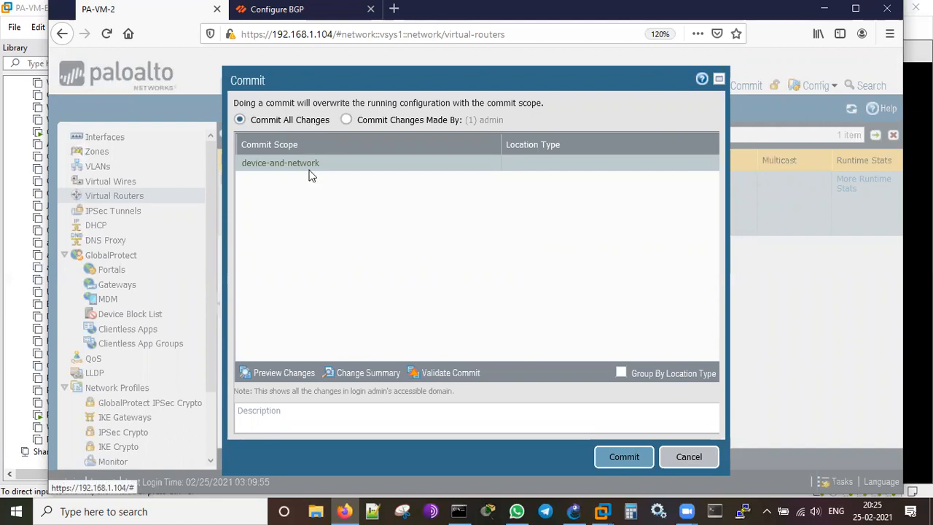
click(624, 458)
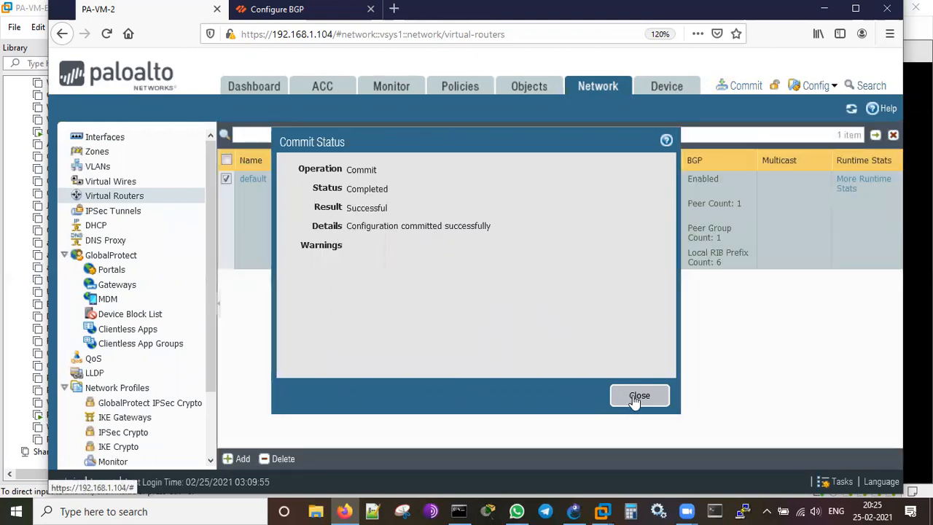
click(634, 398)
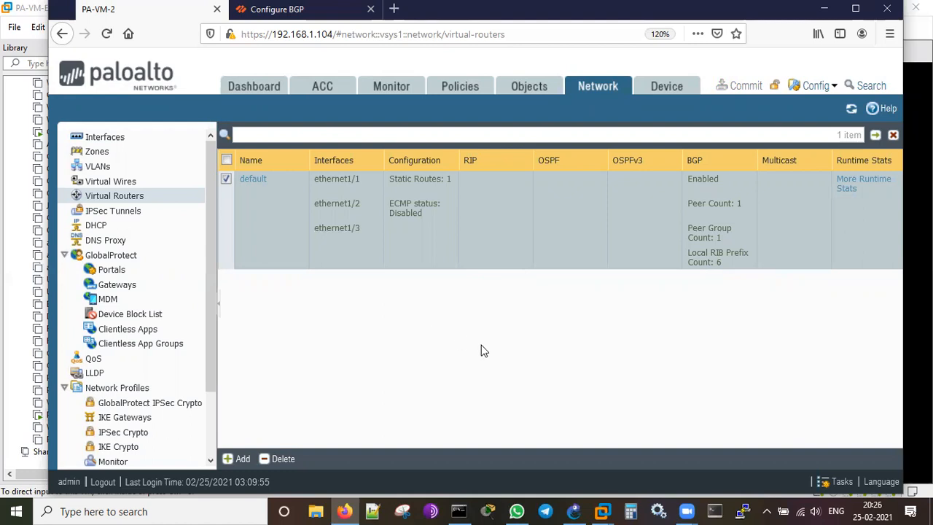
Go to Policies > NAT, showing the In-to-Out rule, and start a new NAT rule.
click(460, 89)
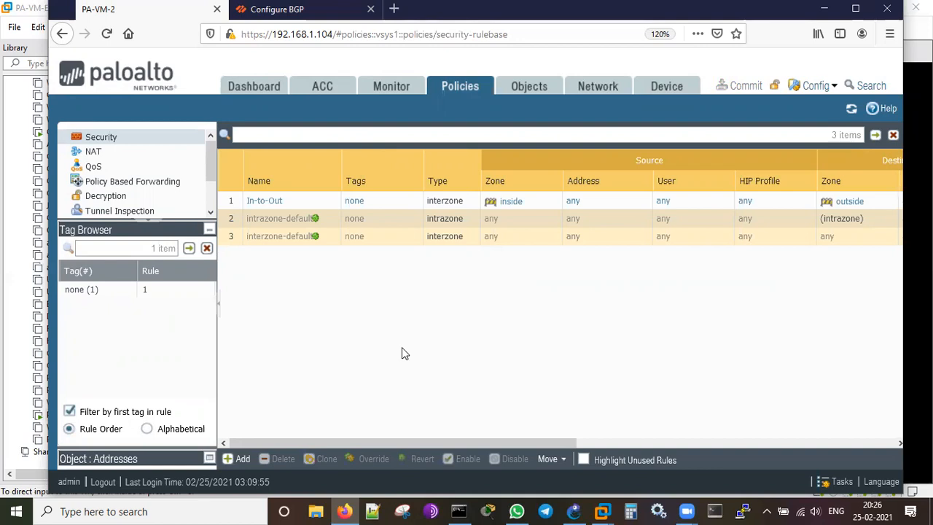
click(99, 152)
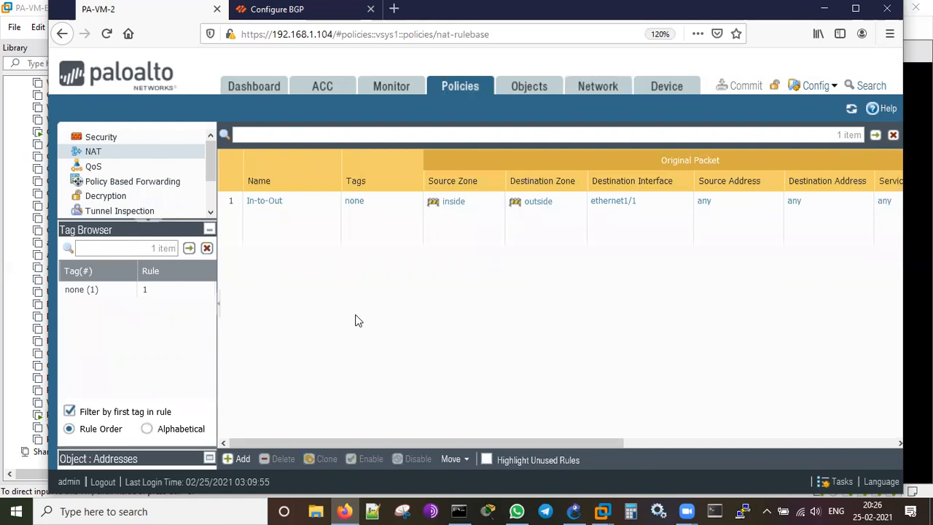
click(244, 464)
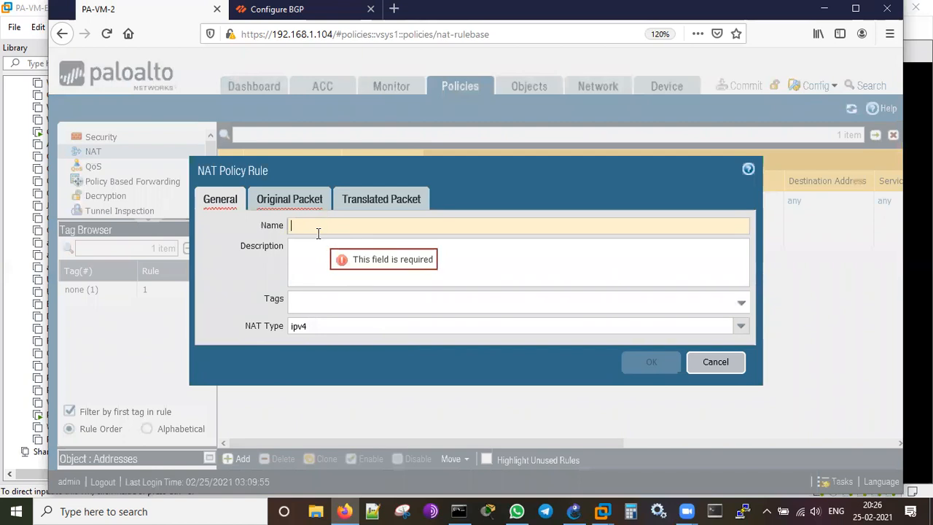
Name the NAT rule BGP-Zone-Out and add BGP-Zone as its source zone.
text(BGP-Zo)
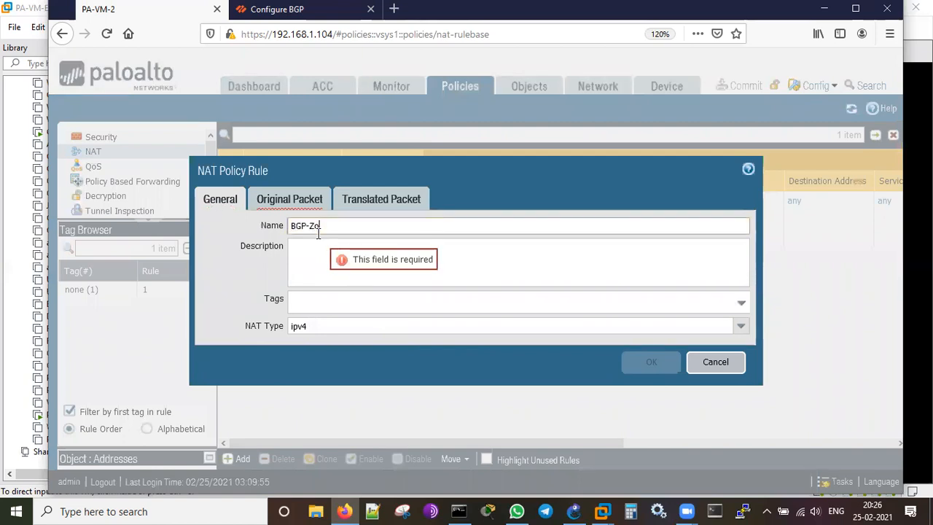
text(ne-Out)
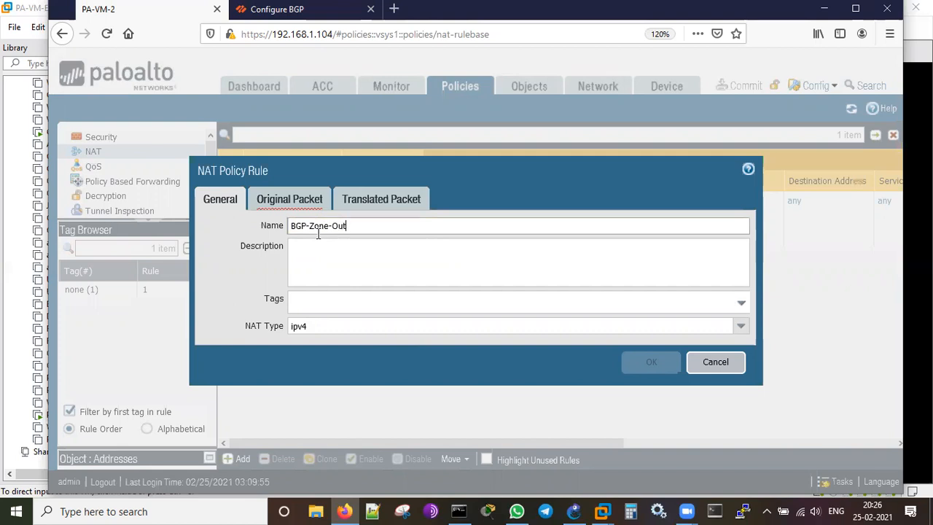
click(305, 209)
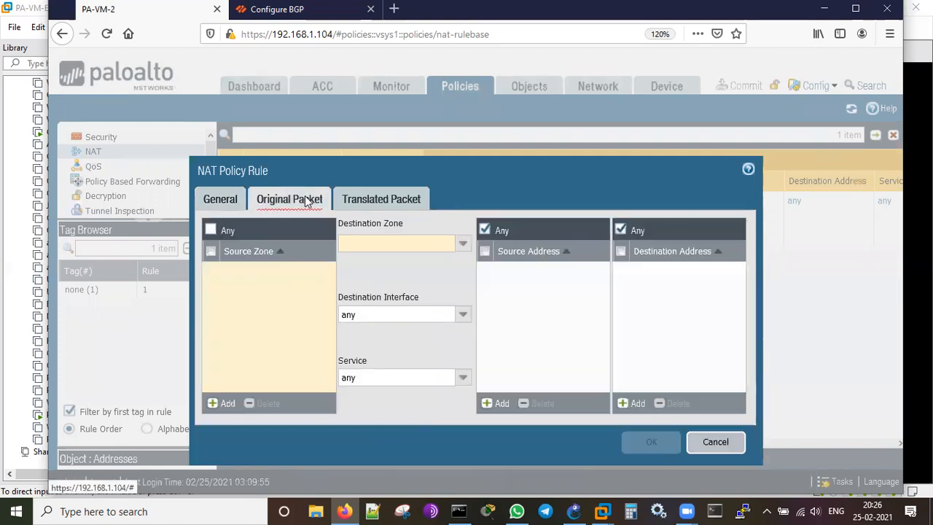
click(222, 403)
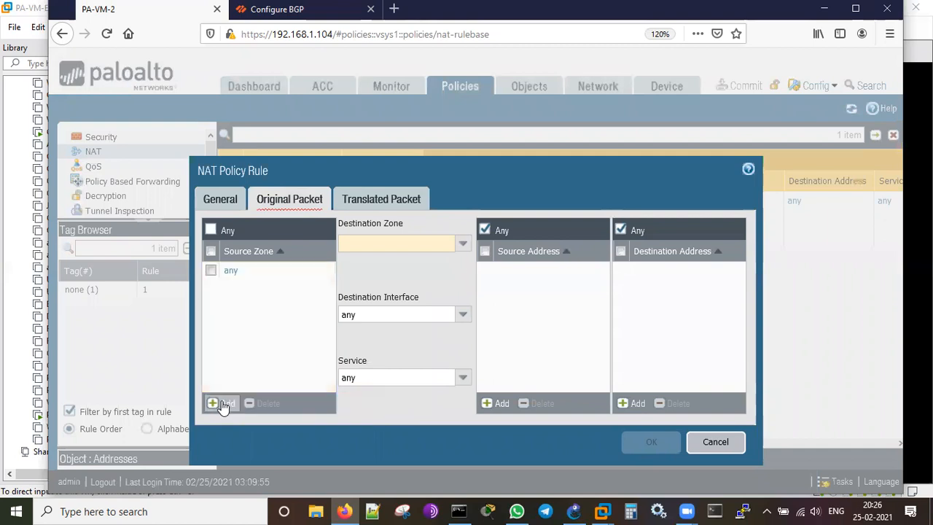
click(263, 288)
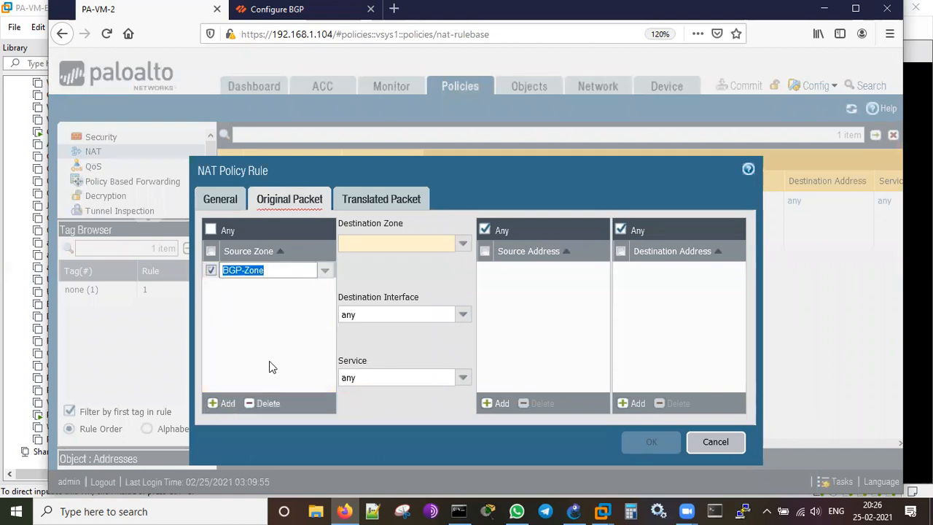
click(269, 366)
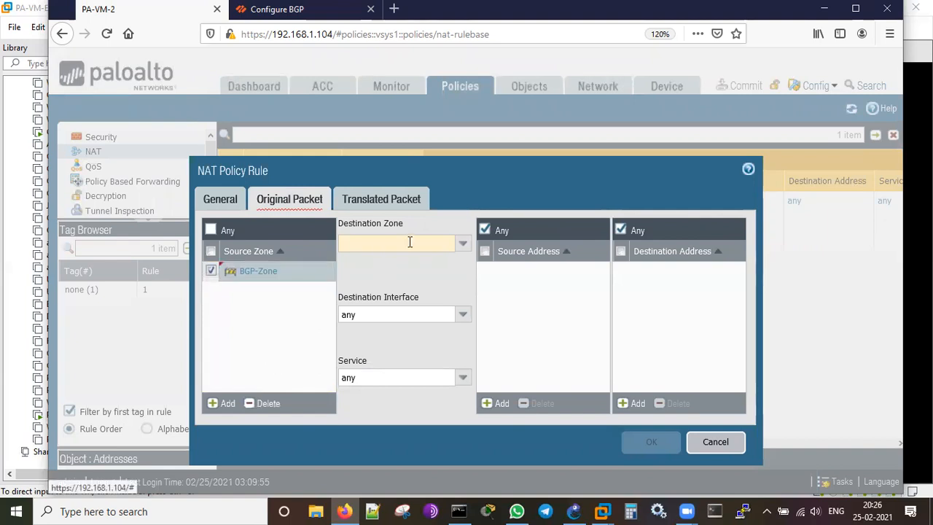
Set the destination zone to outside and the destination interface to ethernet1/1.
click(462, 245)
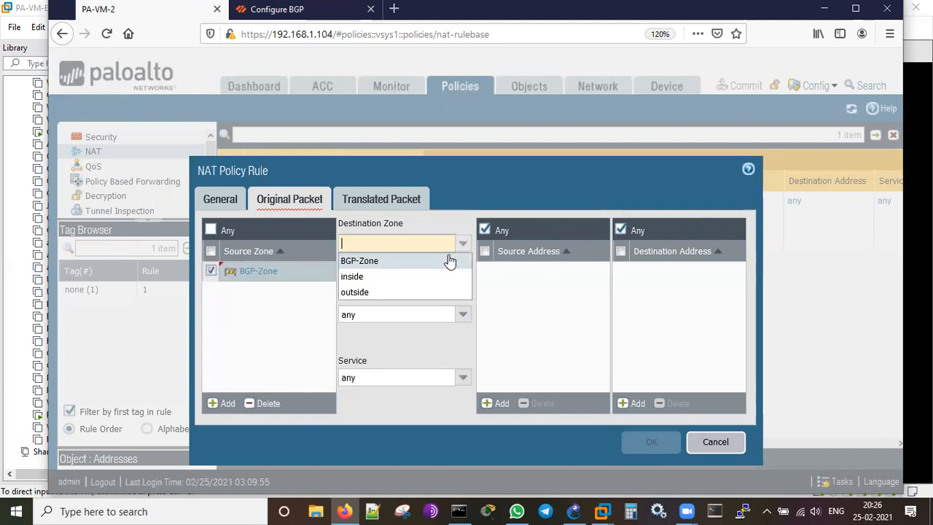
click(400, 298)
click(278, 340)
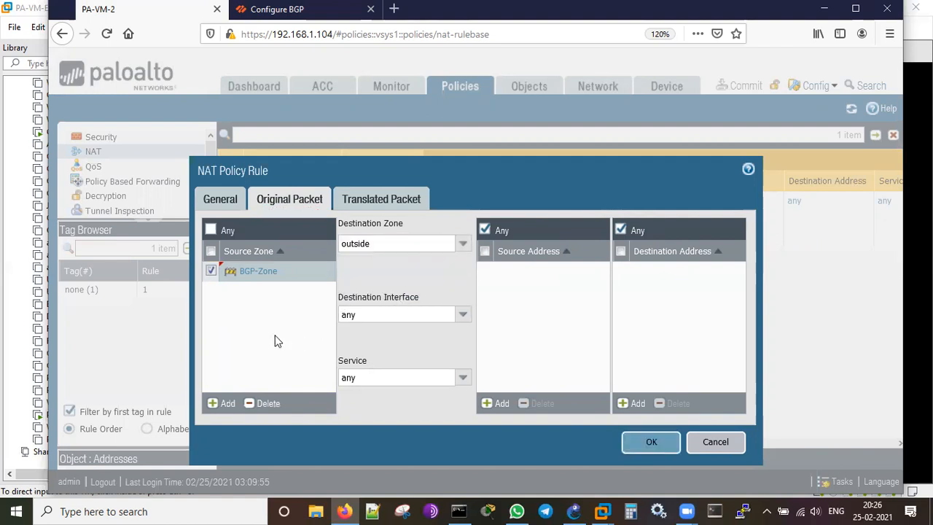
click(462, 314)
click(401, 348)
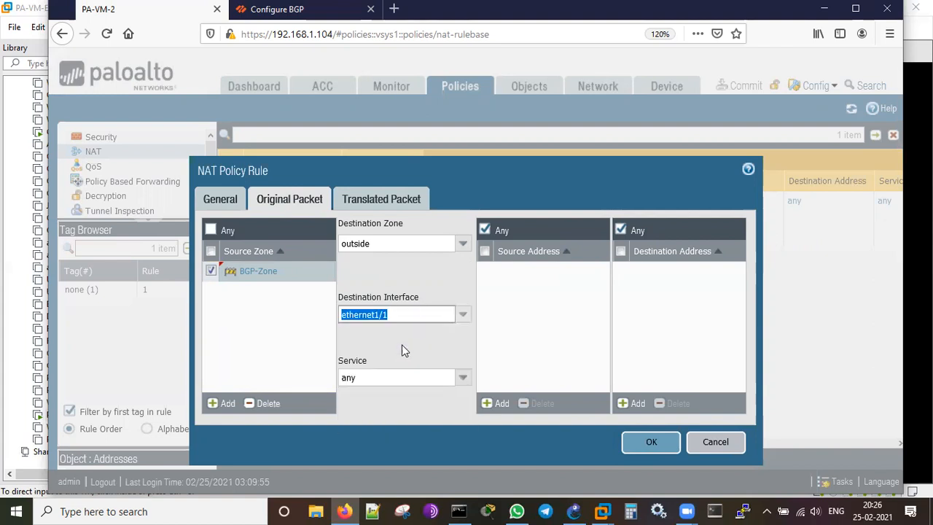
click(255, 351)
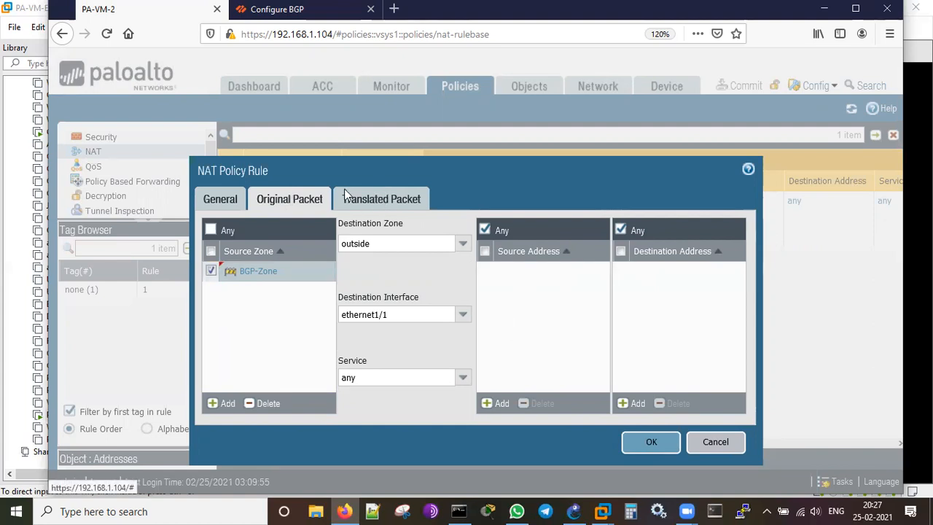
click(385, 201)
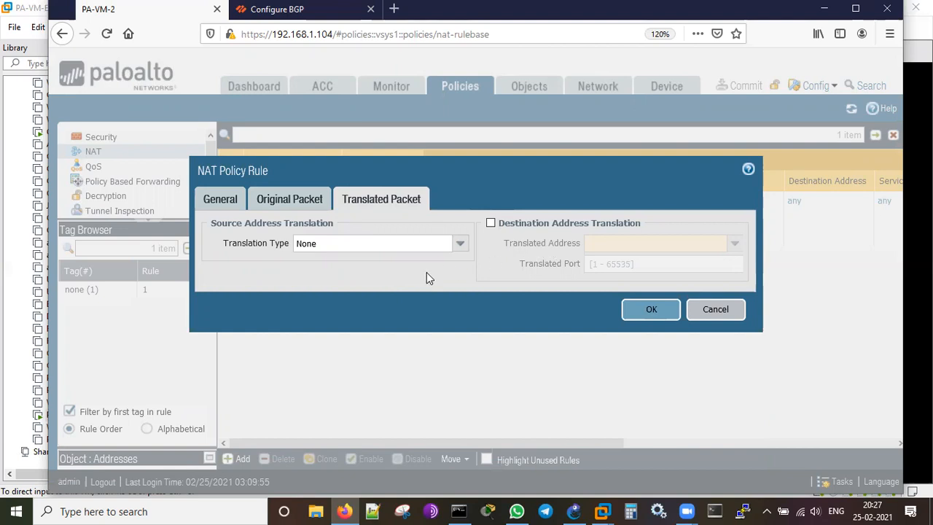
Translate sources with Dynamic IP And Port to ethernet1/1's interface address 192.168.1.116/16.
click(460, 250)
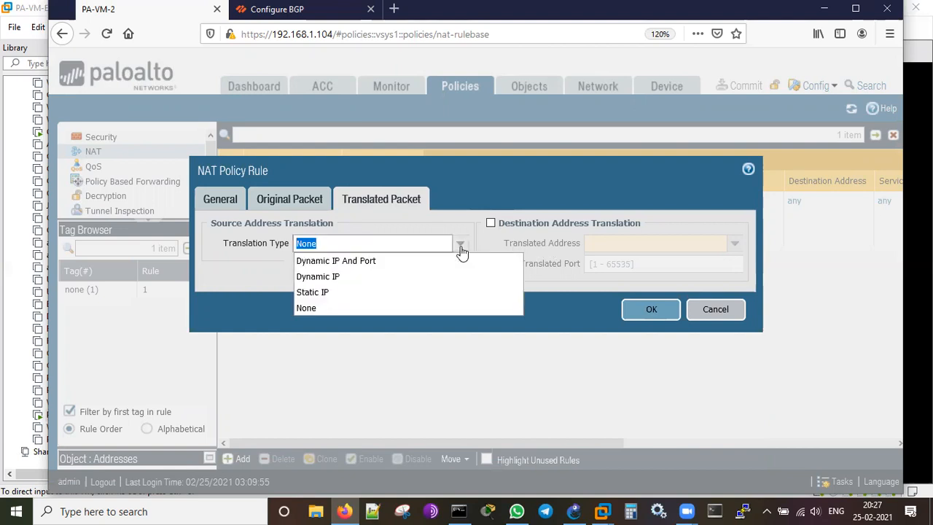
click(392, 264)
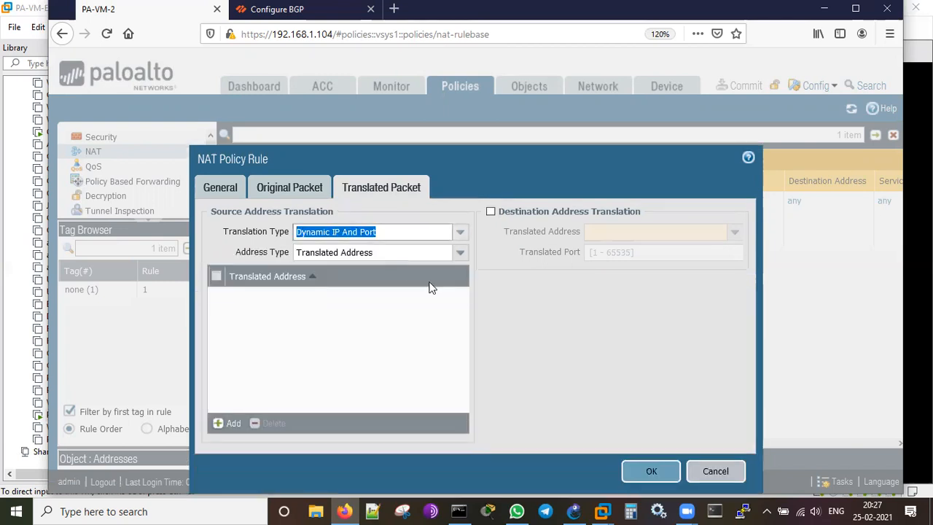
click(460, 254)
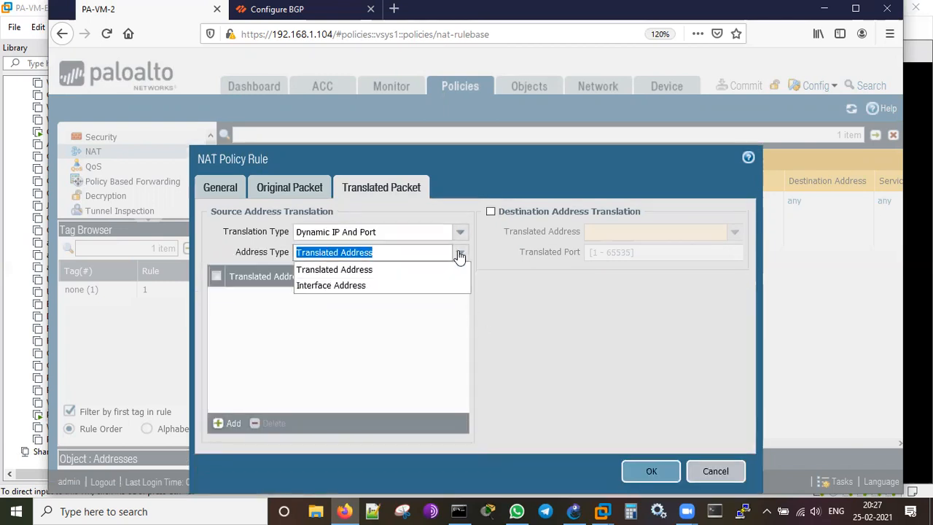
click(390, 286)
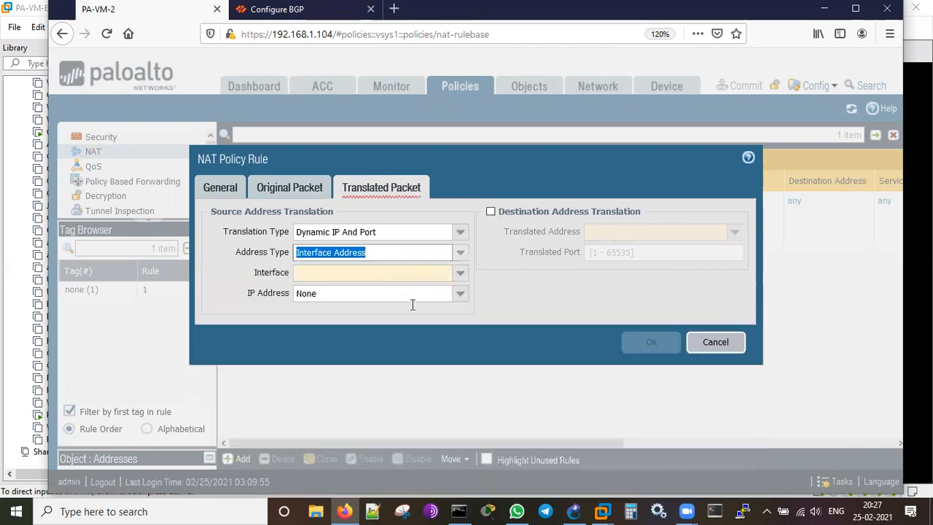
click(518, 289)
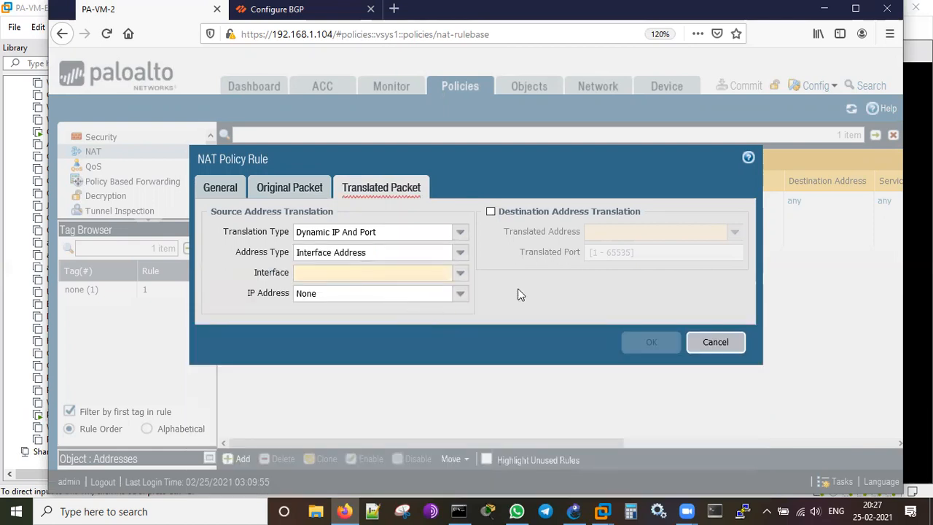
click(461, 275)
click(352, 294)
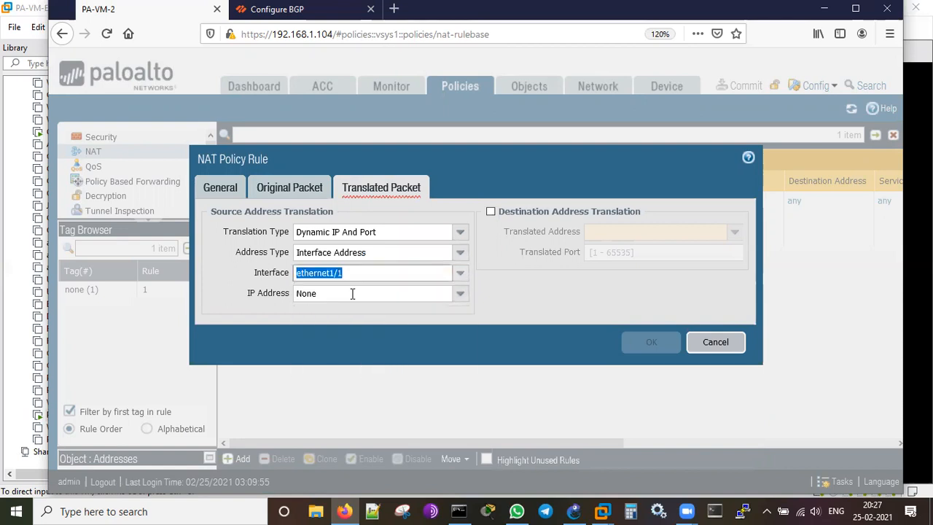
click(461, 299)
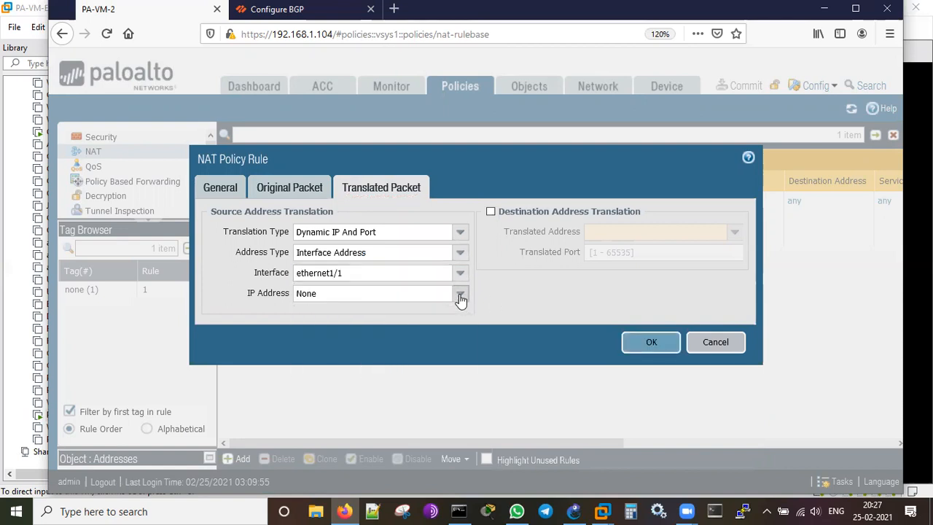
click(422, 328)
click(508, 320)
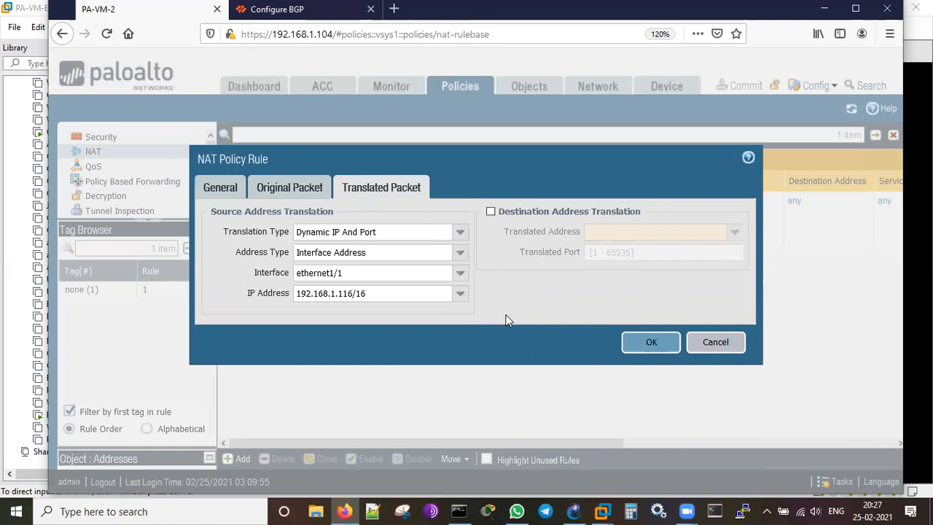
Review the General, Original Packet and Translated Packet settings, then save the BGP-Zone-Out rule.
click(228, 188)
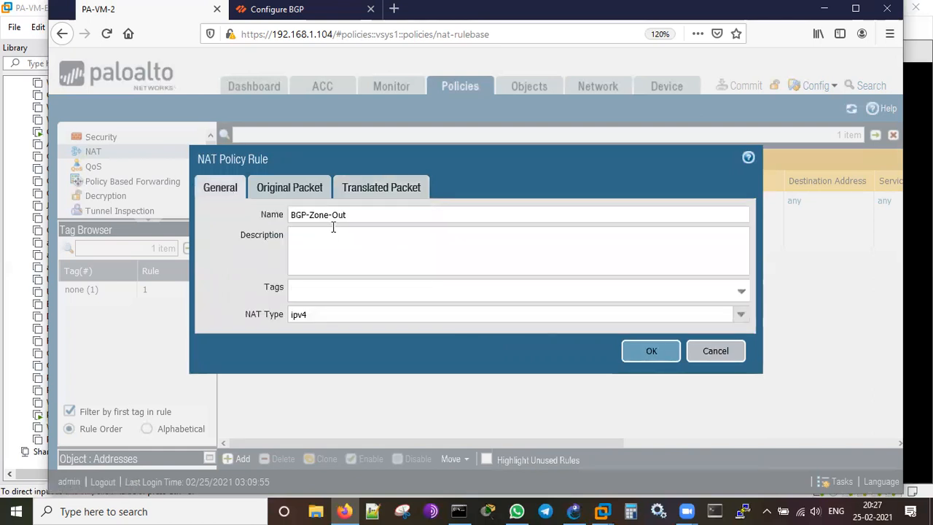
click(287, 194)
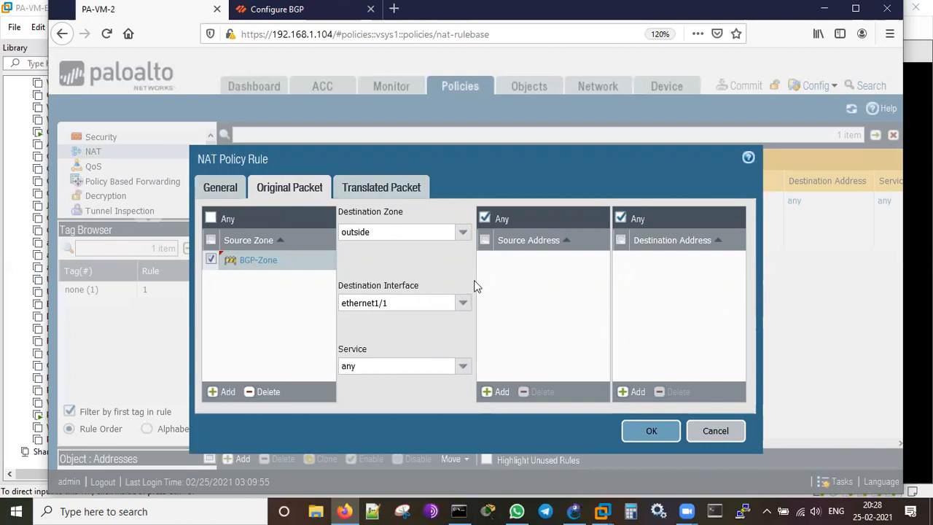
click(399, 183)
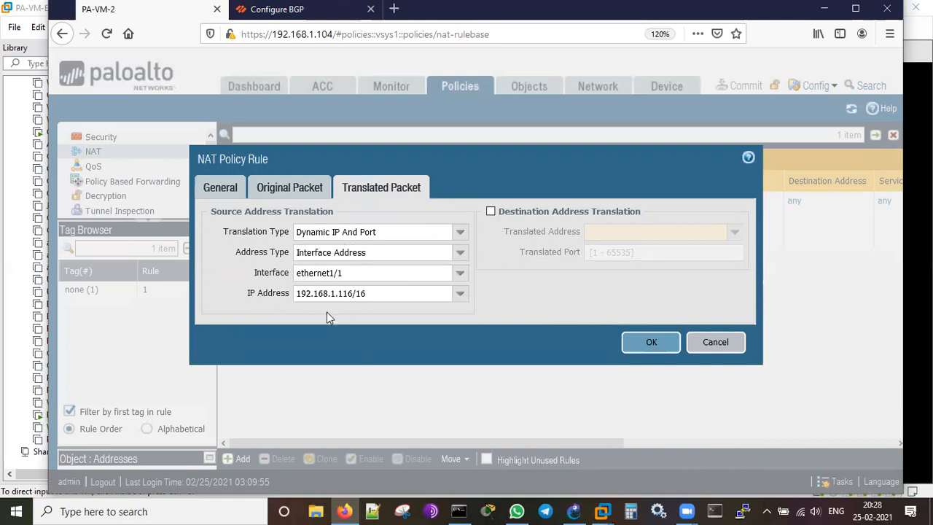
click(649, 348)
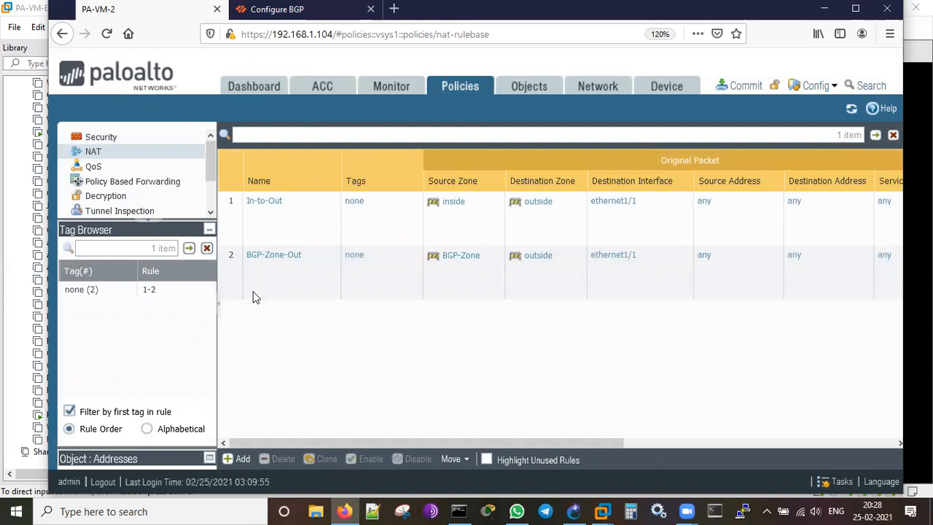
Move BGP-Zone-Out to the top of the NAT rulebase, then switch to Security rules.
click(235, 287)
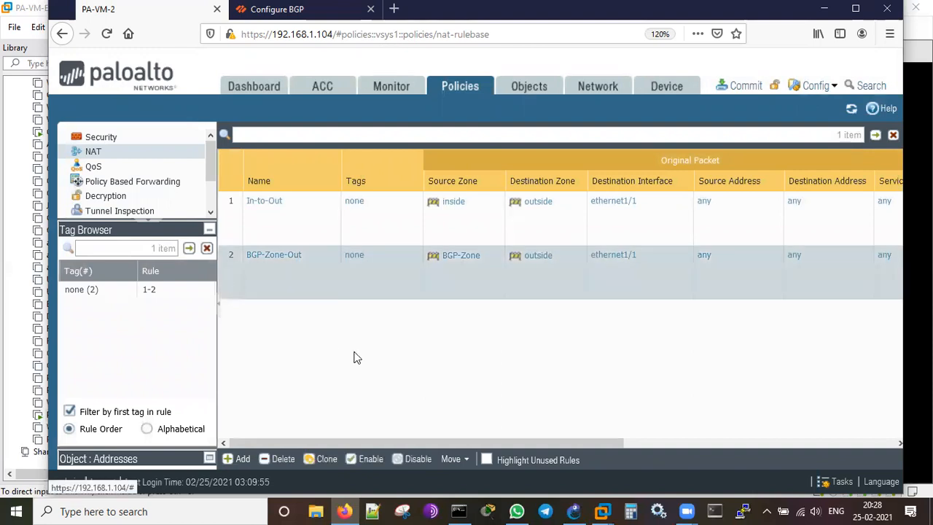
click(453, 459)
click(473, 379)
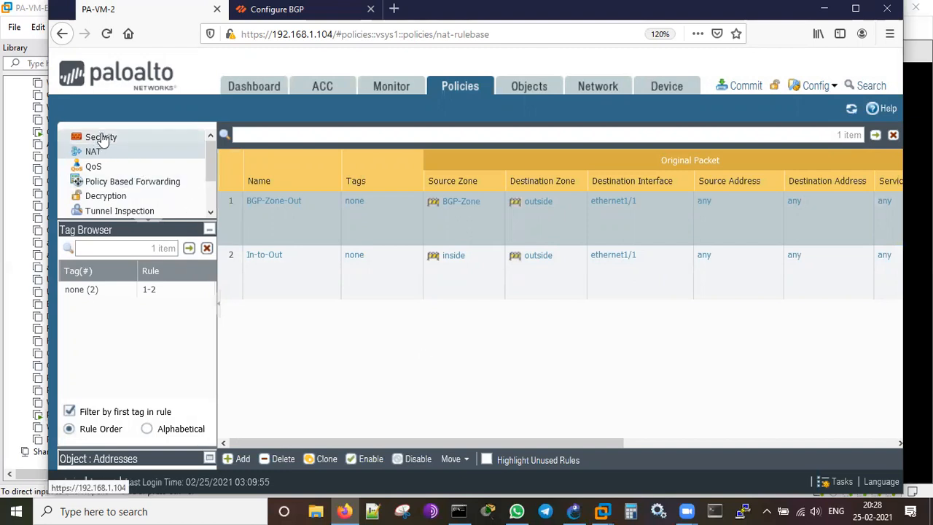
click(102, 138)
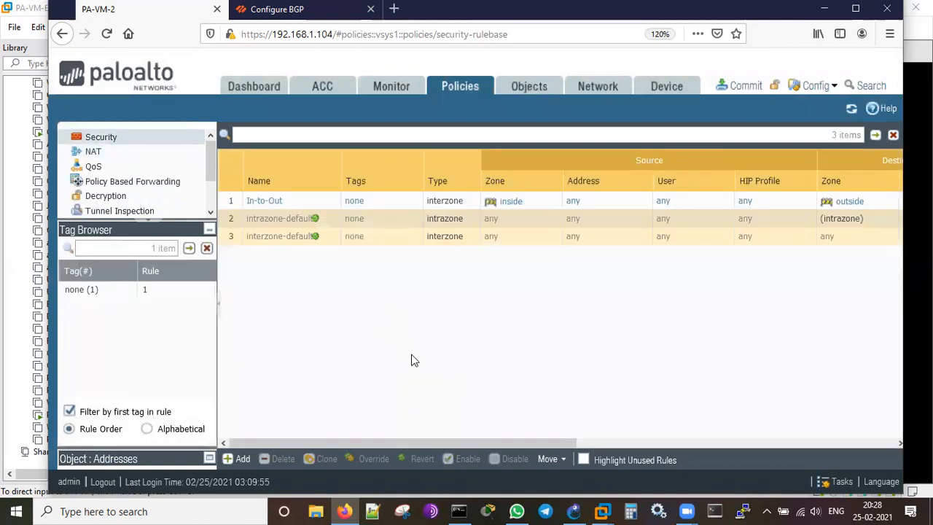
Create a new security rule named BGP-Zone-Out with rule type interzone.
click(234, 459)
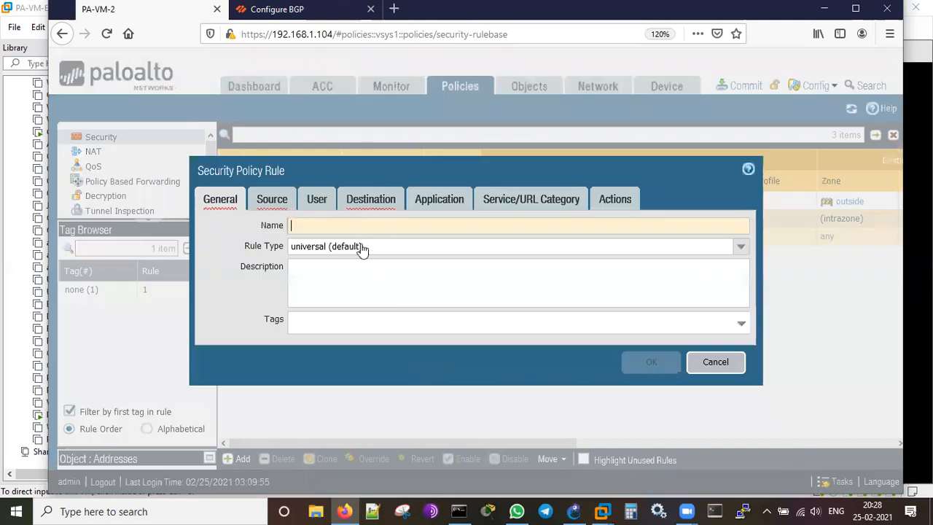
text(BGP_Zo)
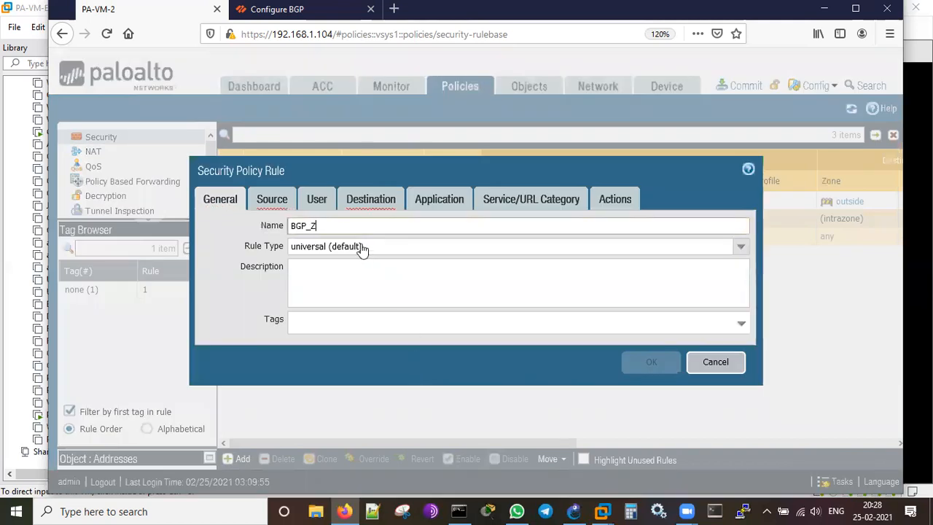
key(BackSpace)
key(BackSpace)
key(BackSpace)
text(-Zone-Out)
click(740, 252)
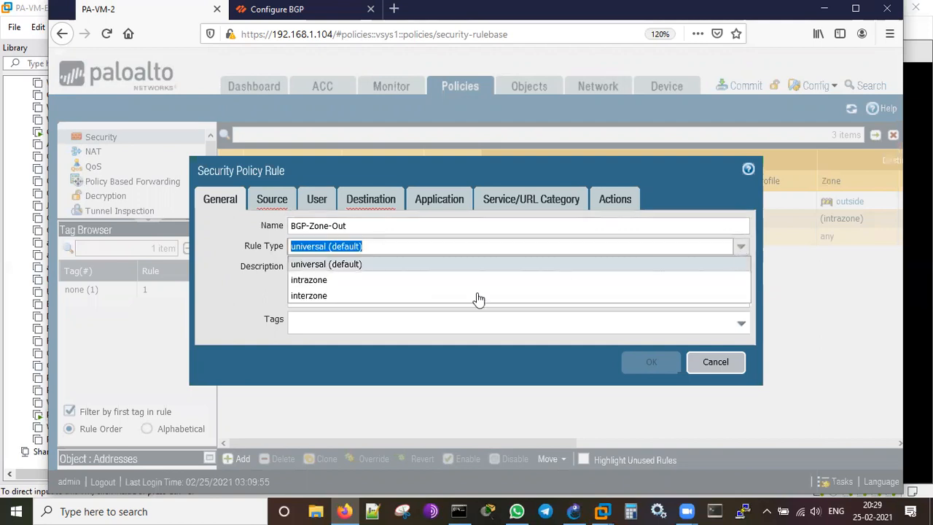
click(402, 298)
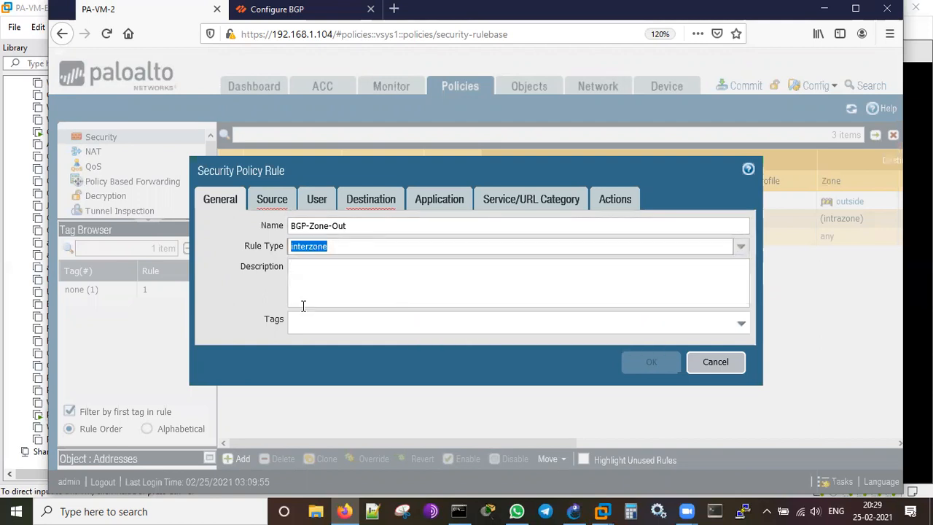
click(225, 318)
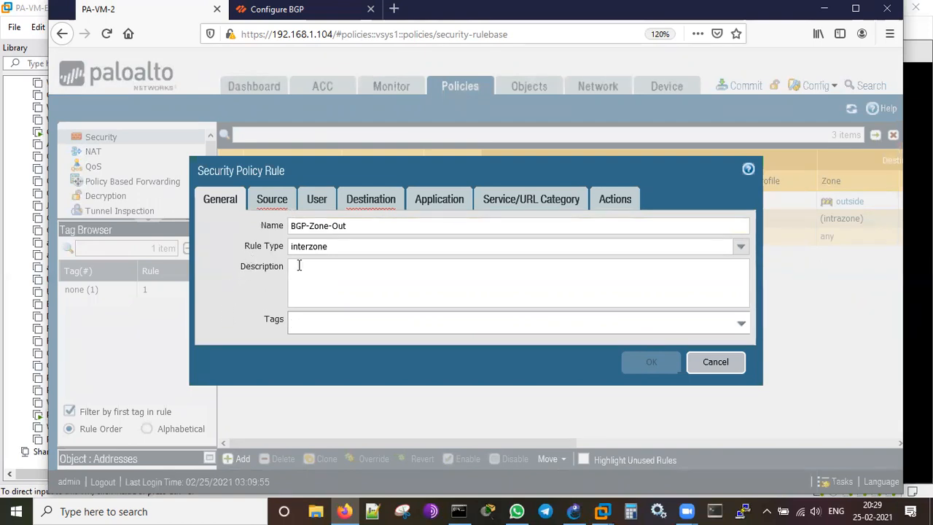
Add BGP-Zone as the security rule's source zone.
click(271, 201)
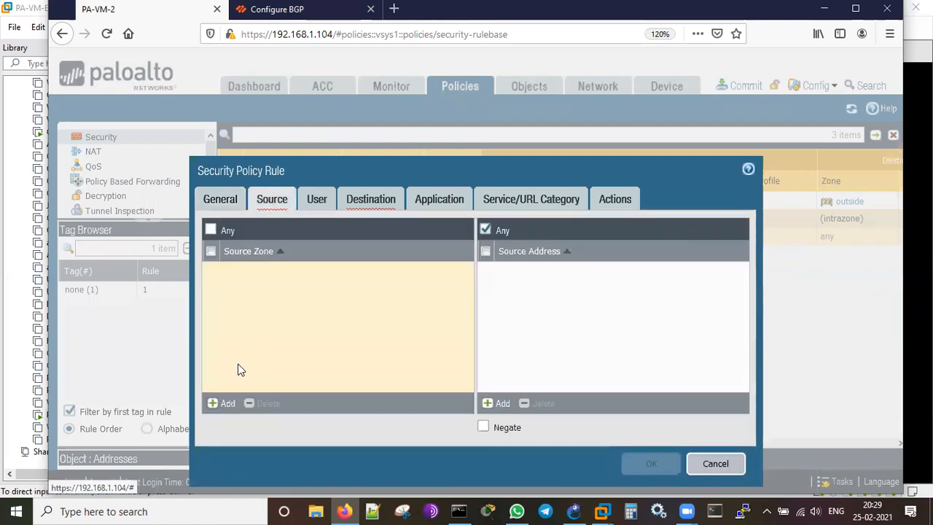
click(215, 403)
click(260, 290)
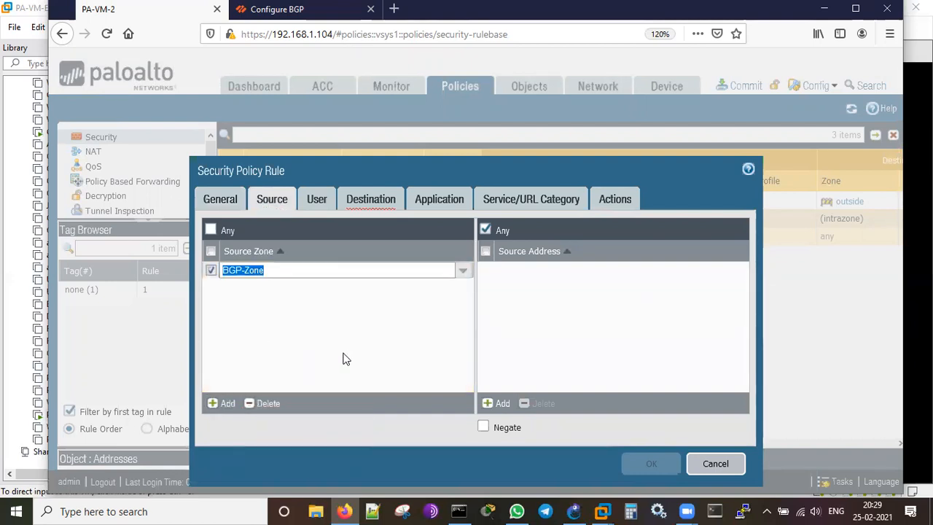
click(343, 357)
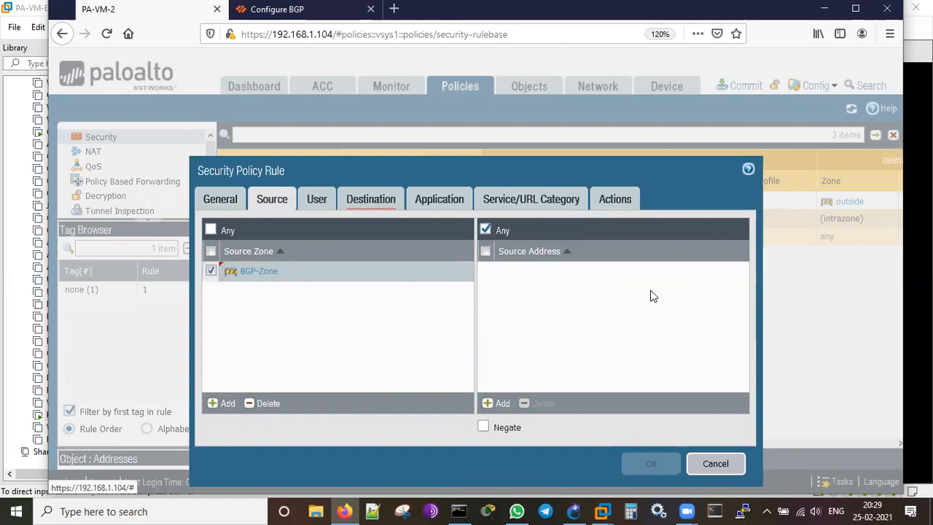
click(317, 200)
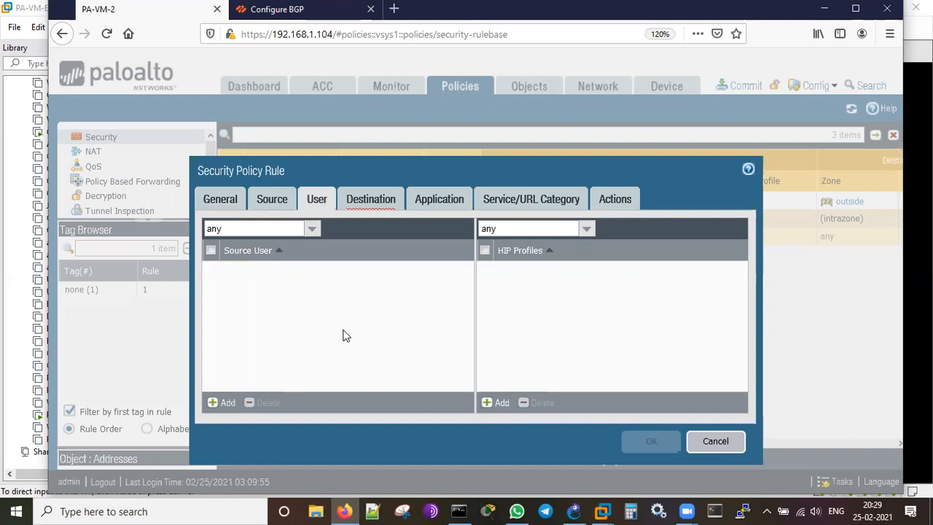
Add outside as the security rule's destination zone.
click(367, 199)
mouse_move(369, 307)
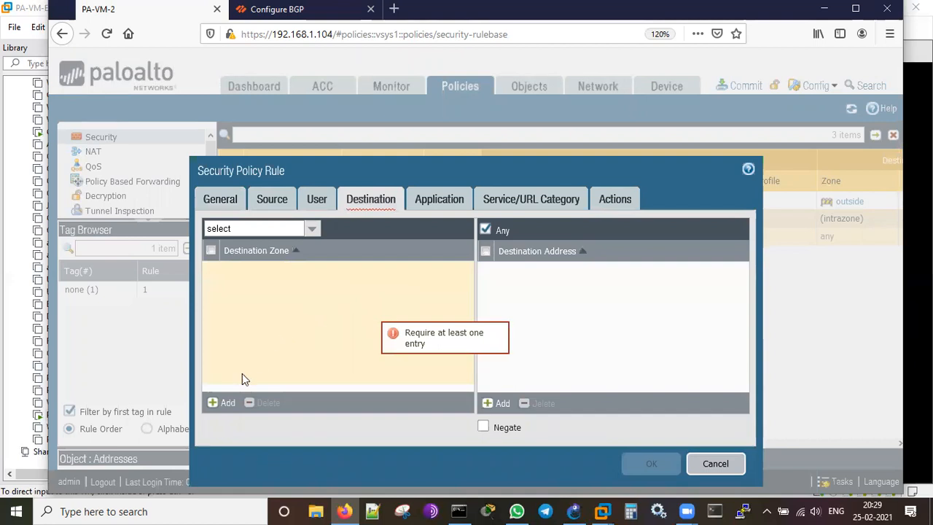
click(222, 403)
click(254, 319)
click(339, 347)
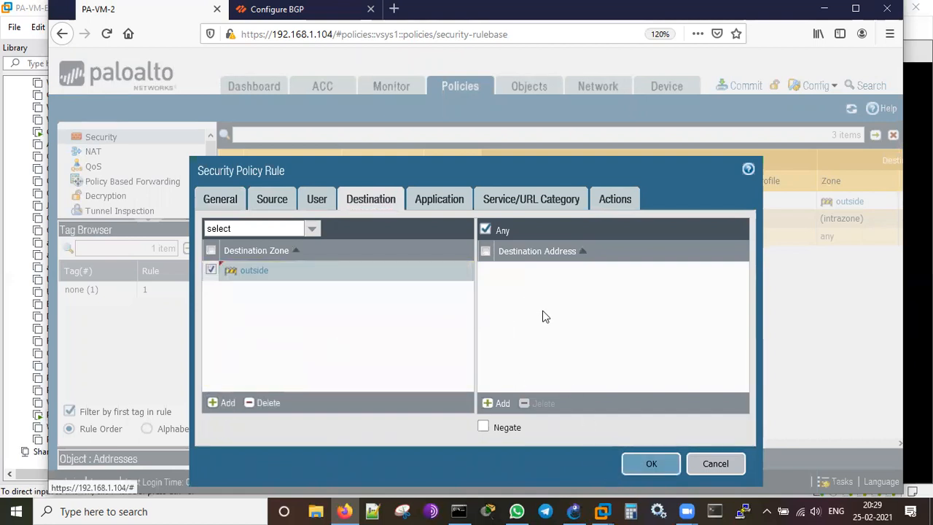
click(441, 202)
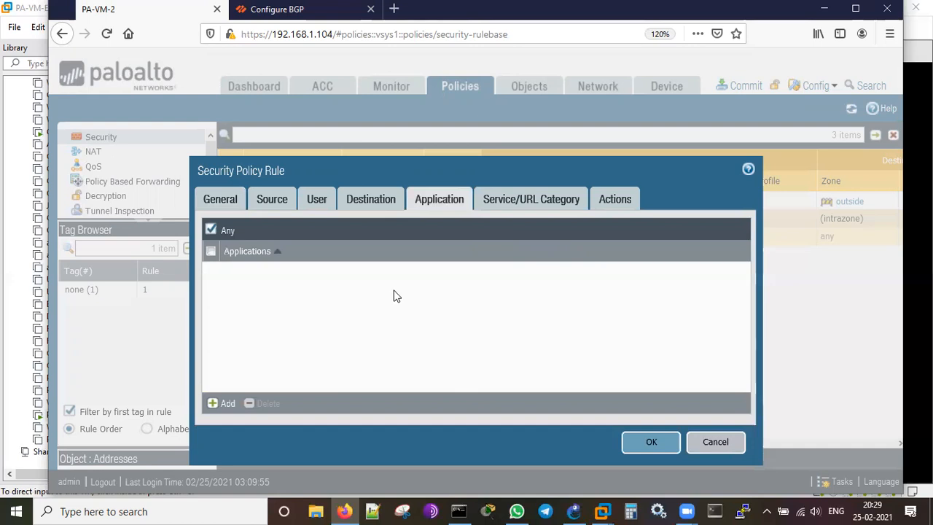
Enable Log at Session Start in the rule's actions and save BGP-Zone-Out.
click(507, 205)
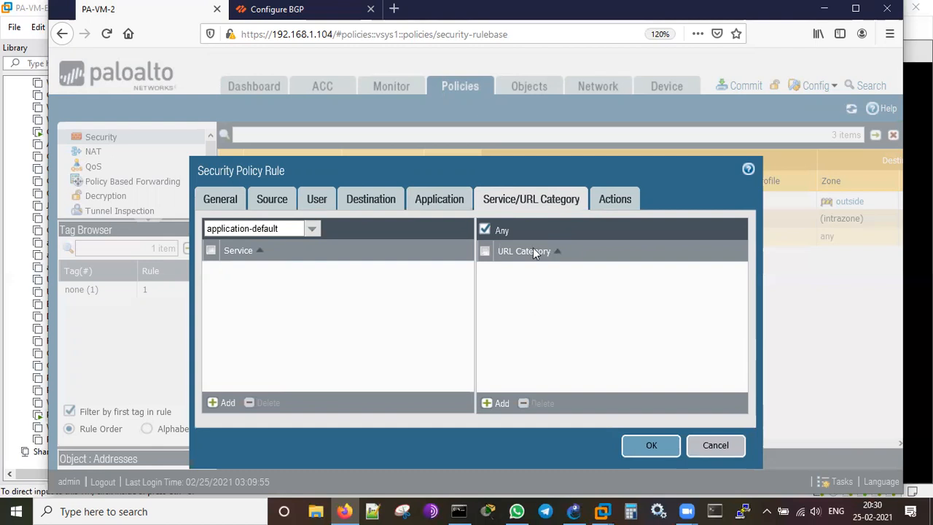
click(616, 201)
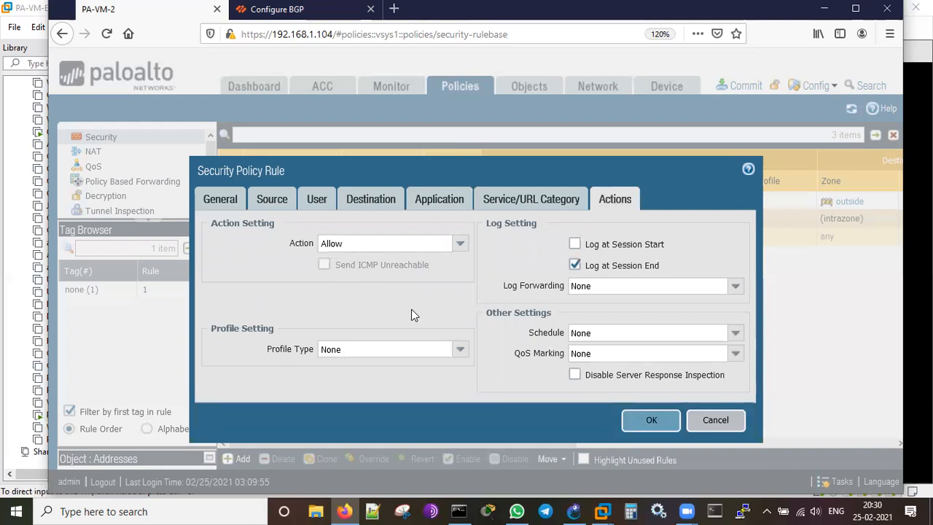
click(575, 245)
click(644, 420)
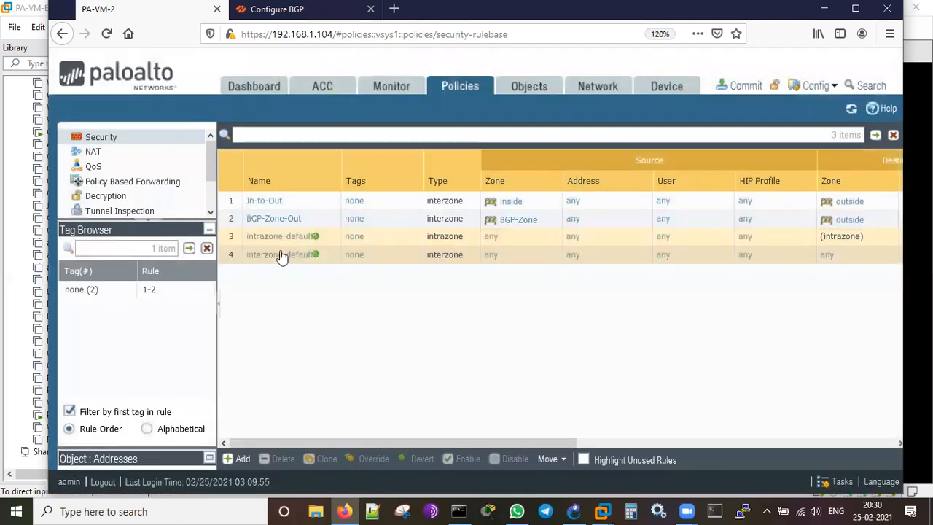
Move BGP-Zone-Out above In-to-Out at the top of the security rulebase and reopen it.
click(232, 220)
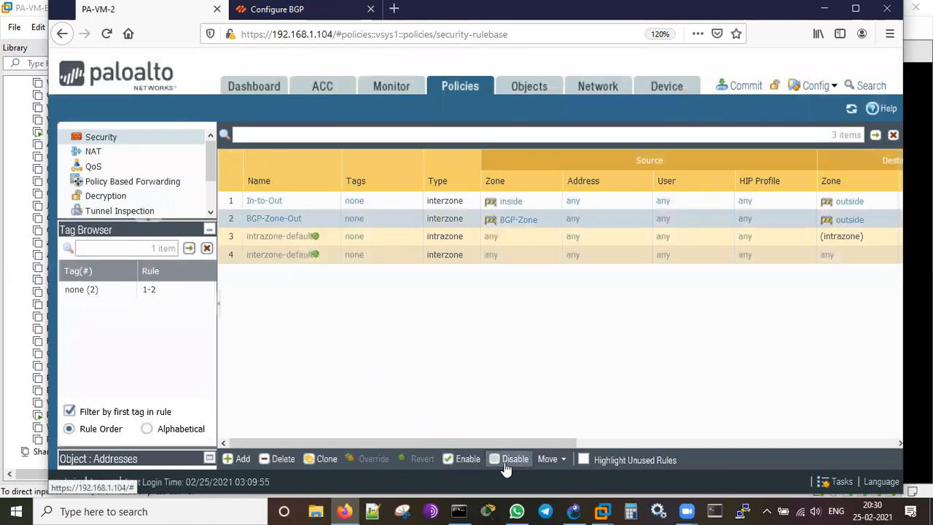
click(549, 459)
click(572, 380)
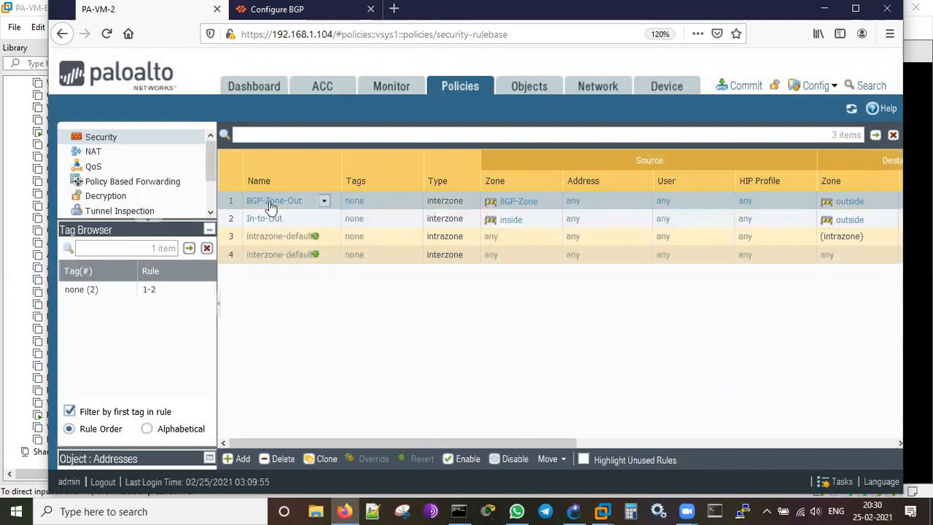
click(270, 202)
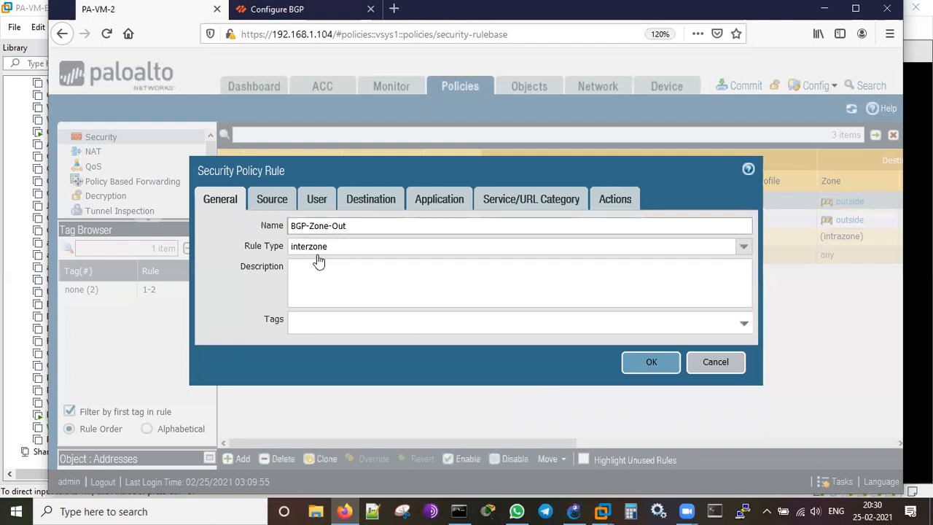
Review BGP-Zone-Out's source and destination zones, application, service and action, then close the rule.
click(271, 204)
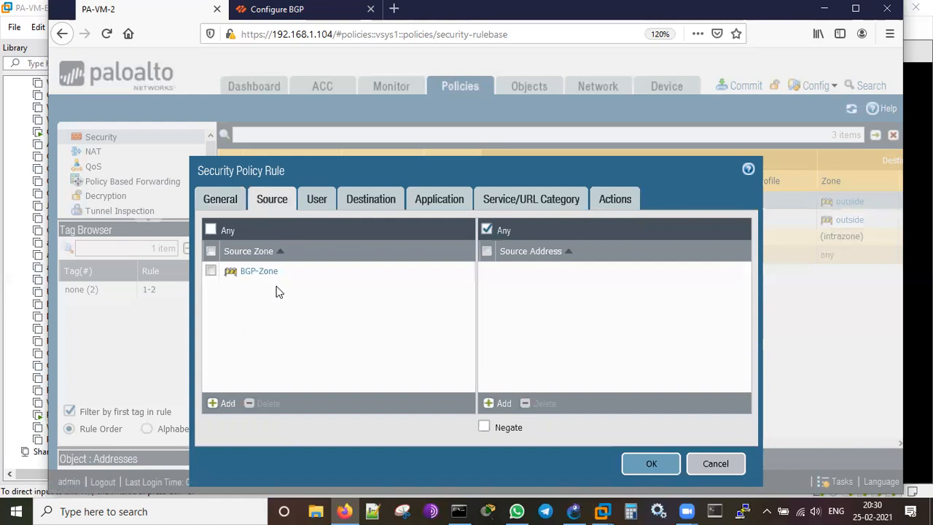
click(368, 202)
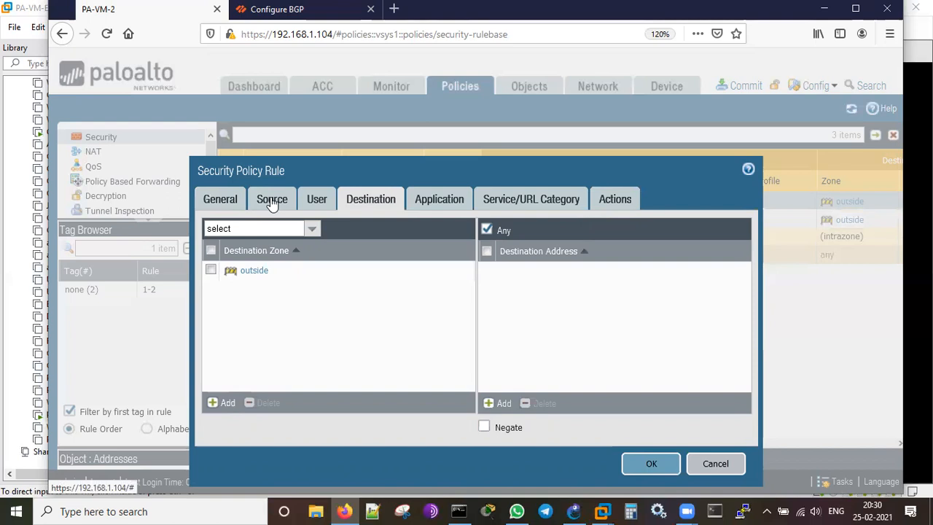
click(429, 200)
click(522, 204)
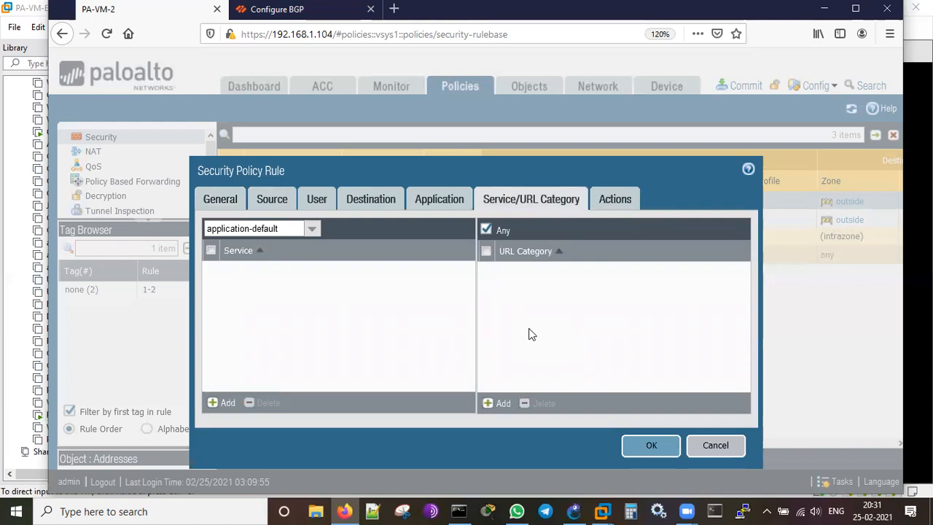
click(607, 198)
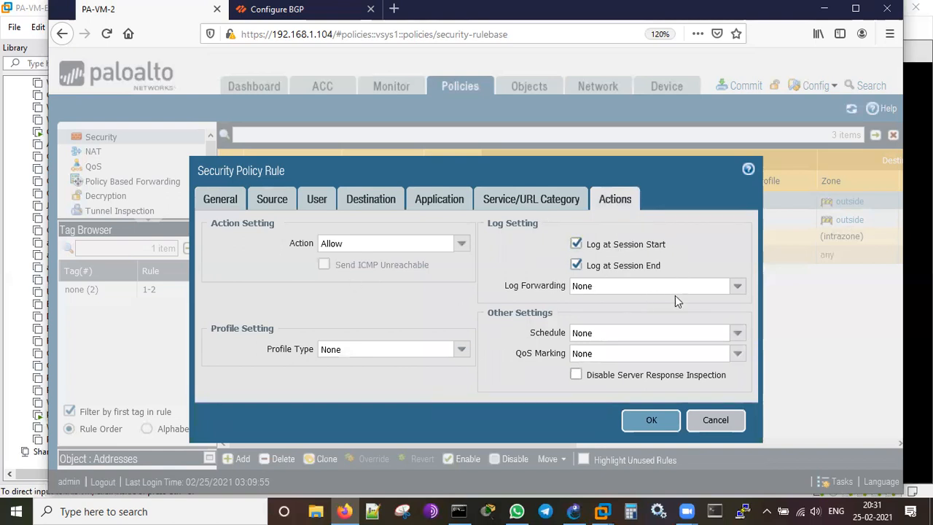
click(646, 425)
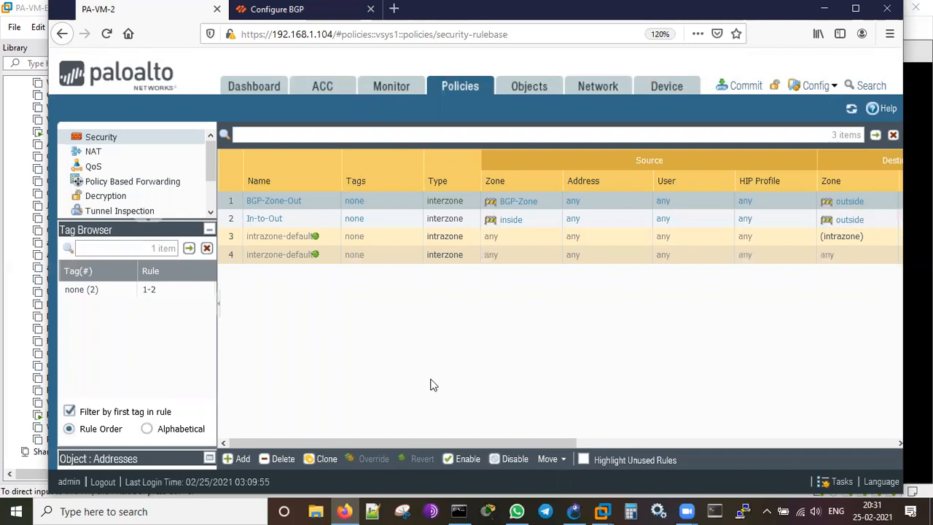
Commit the configuration with the reordered security rules and dismiss the success status.
click(744, 86)
click(625, 459)
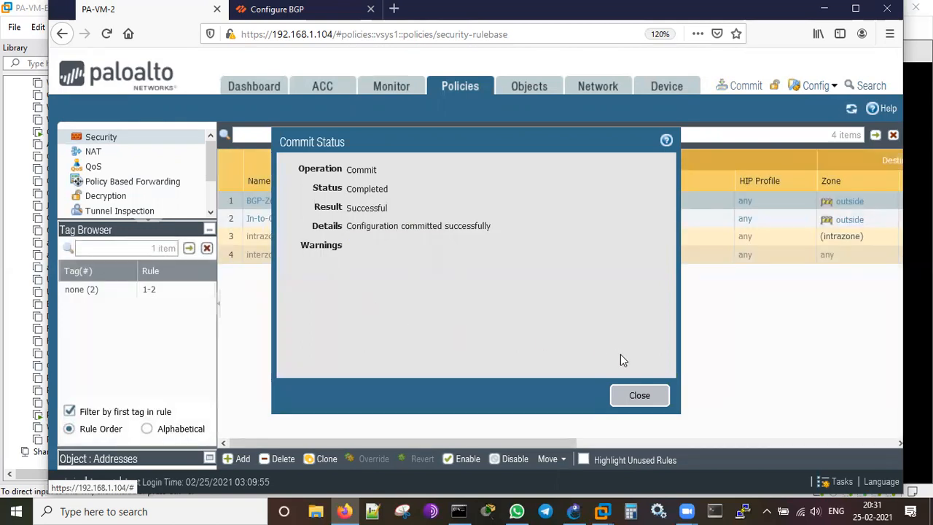
click(643, 396)
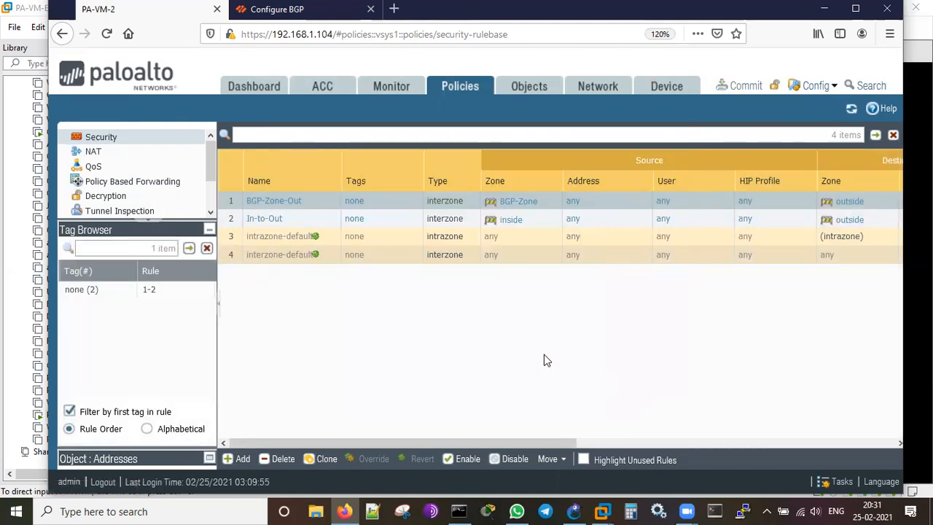
Inspect the default virtual router's BGP settings, cisco-router peer group and redistribution rules without changes.
click(597, 88)
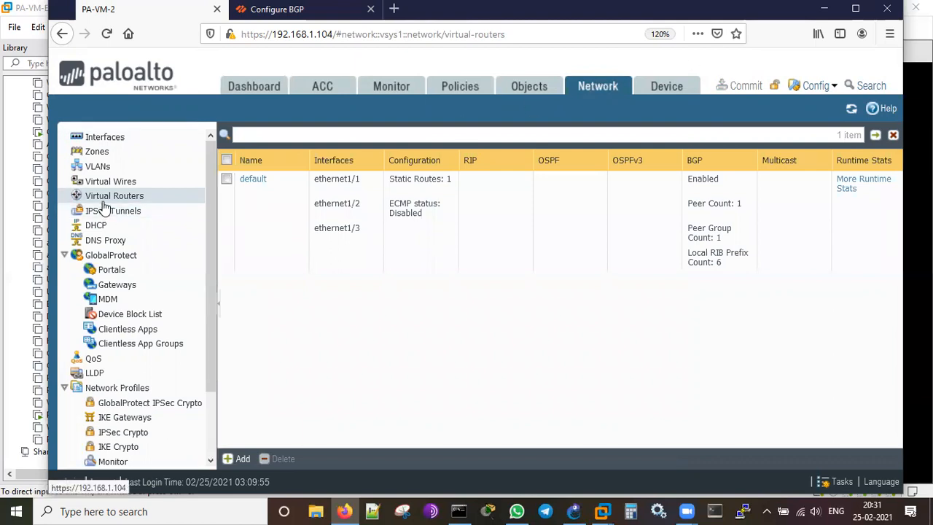
click(251, 182)
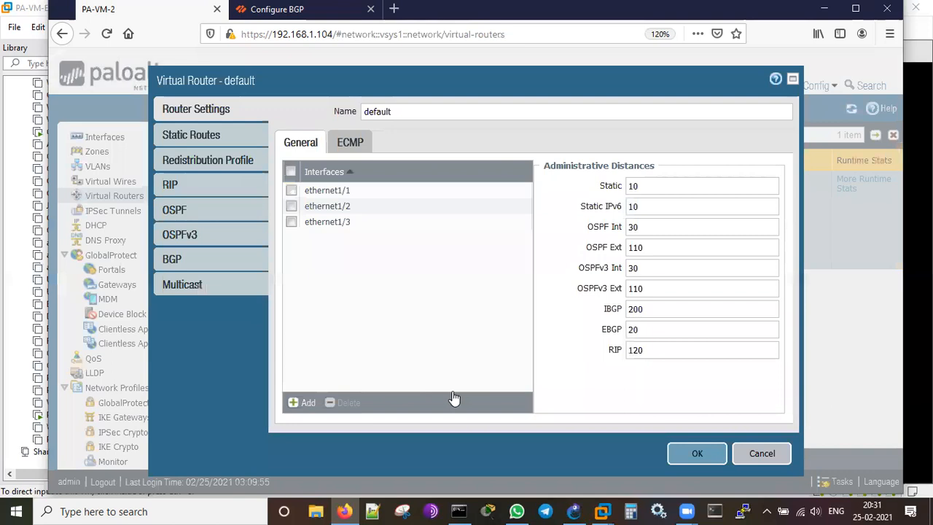
click(197, 258)
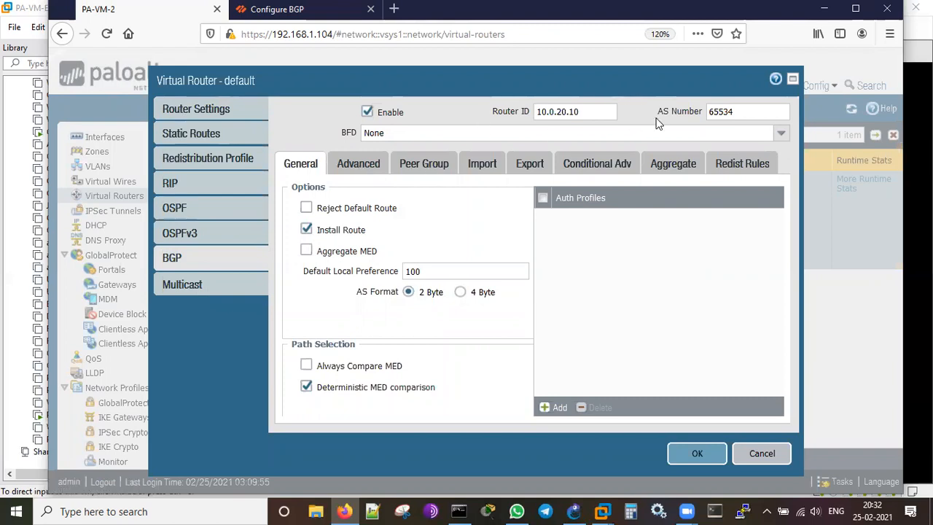
click(441, 166)
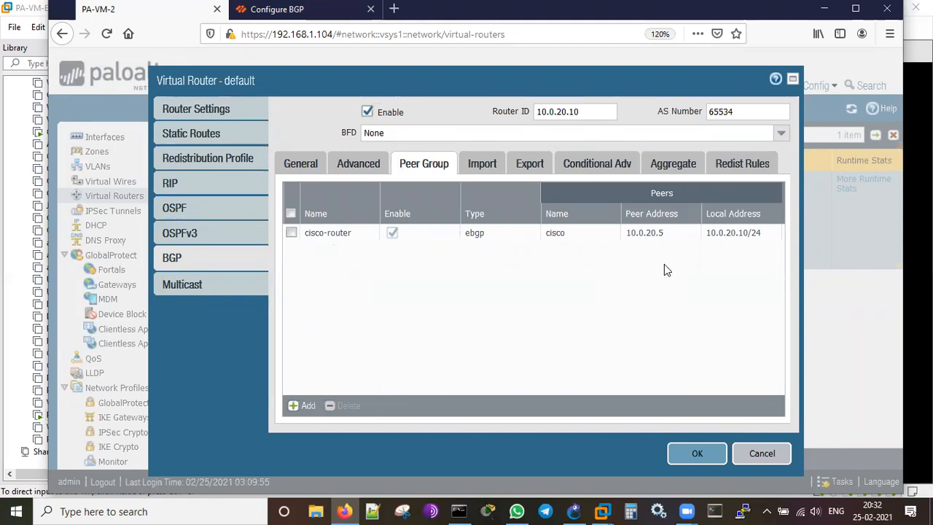
click(745, 164)
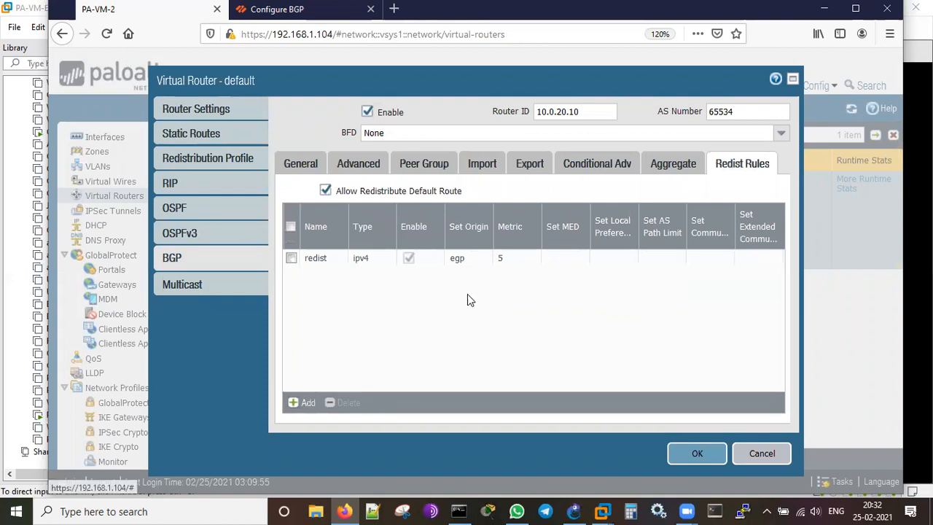
click(762, 455)
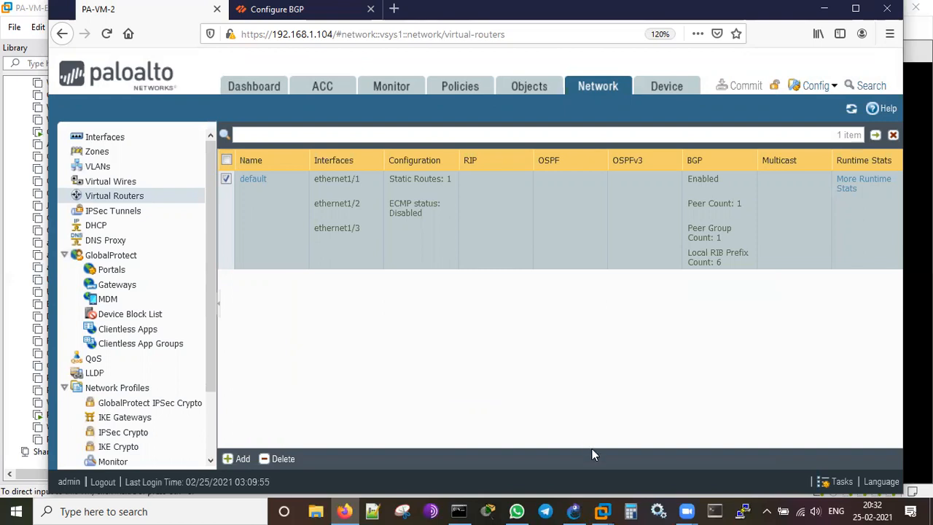
Bring GNS3 forward and open a console session to router R1.
mouse_move(576, 505)
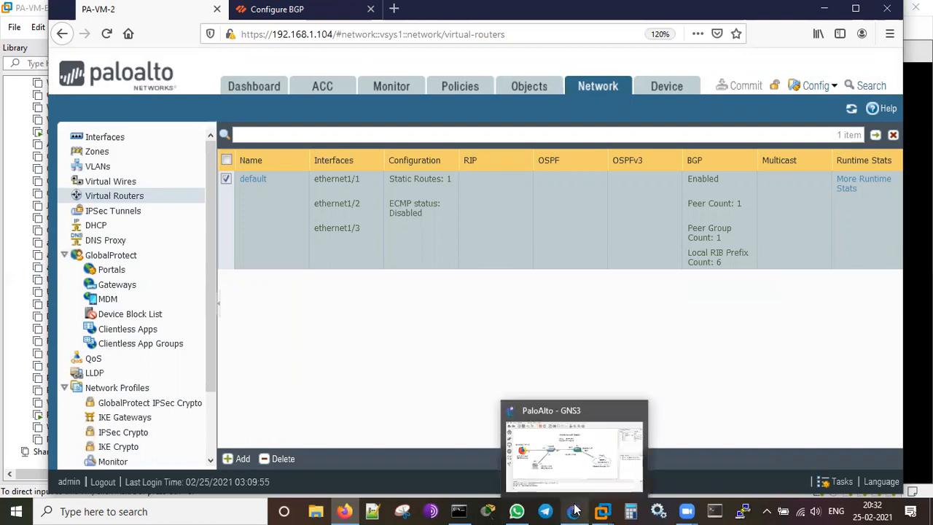
click(563, 458)
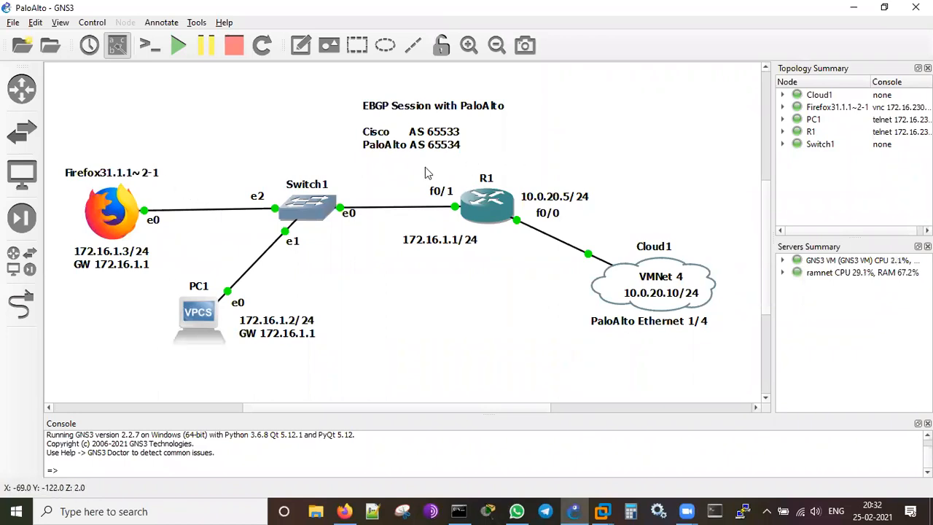
right_click(481, 216)
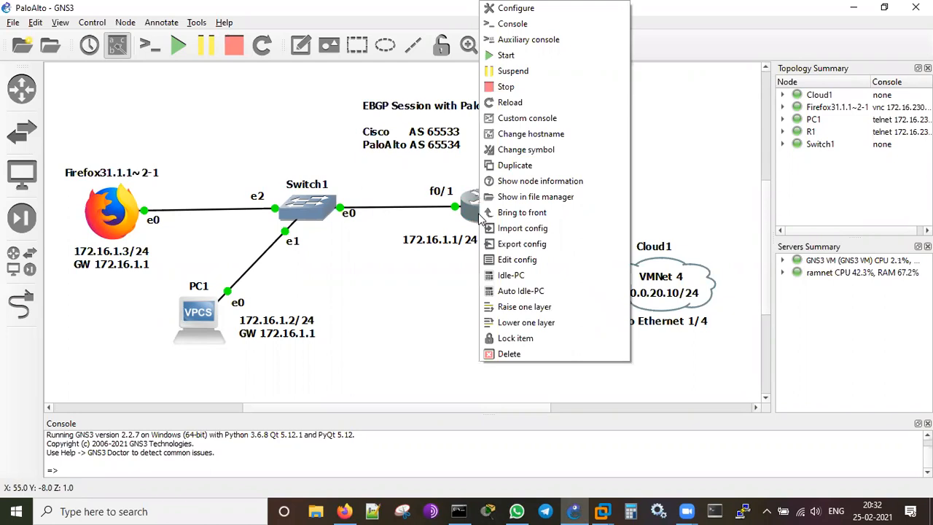
click(510, 24)
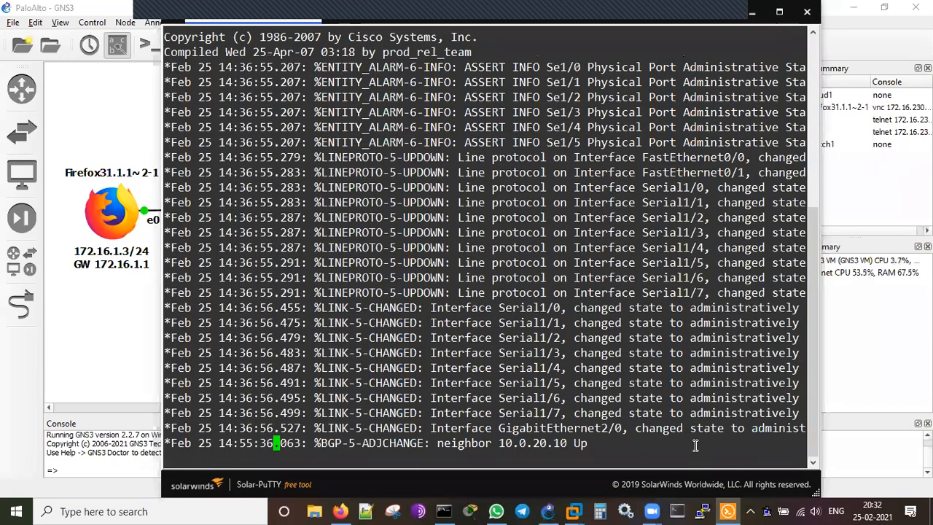
key(Return)
key(Return)
key(Return)
key(Return)
key(Return)
text(sh ip int briue)
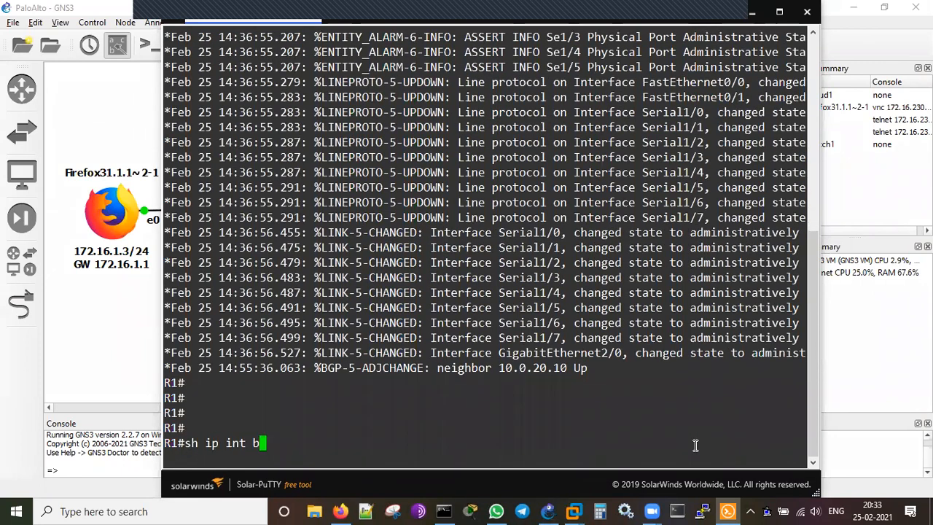
key(BackSpace)
key(BackSpace)
text(e)
key(Return)
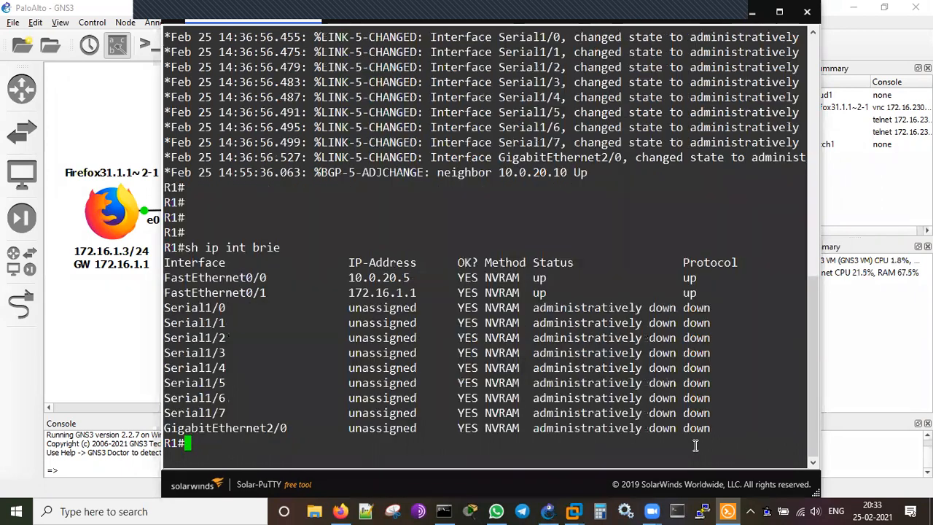
key(Return)
key(Return)
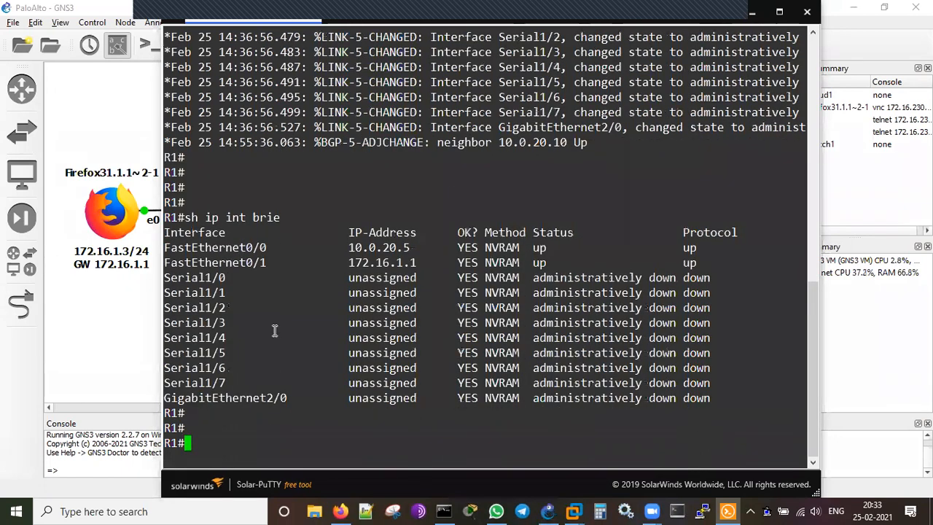
double_click(362, 247)
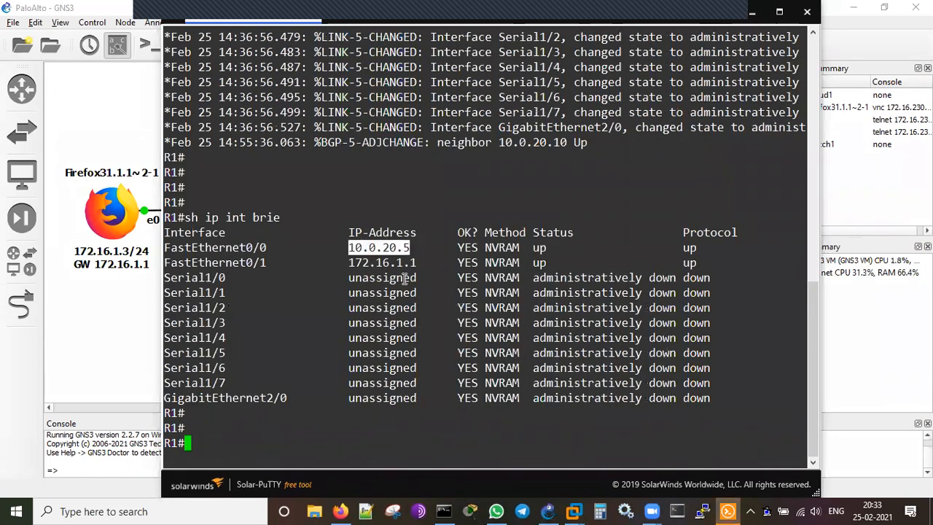
click(752, 12)
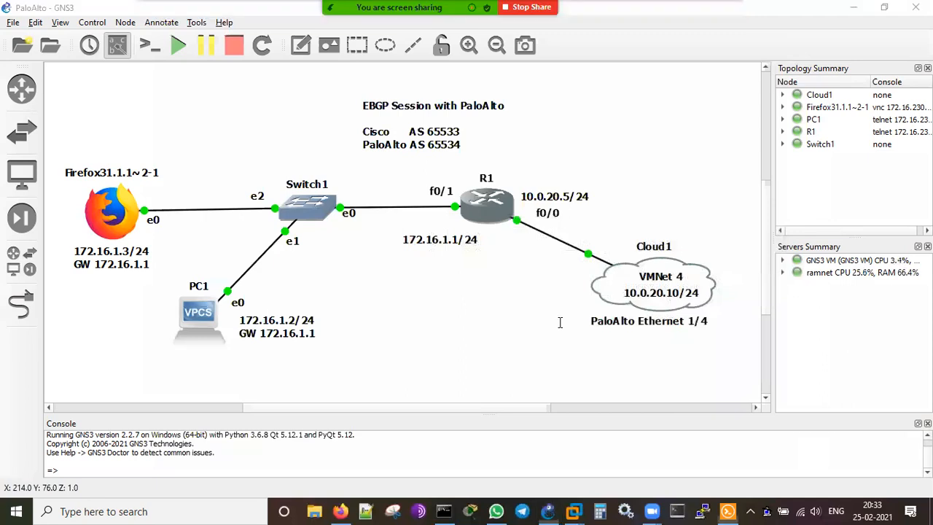
key(alt+Tab)
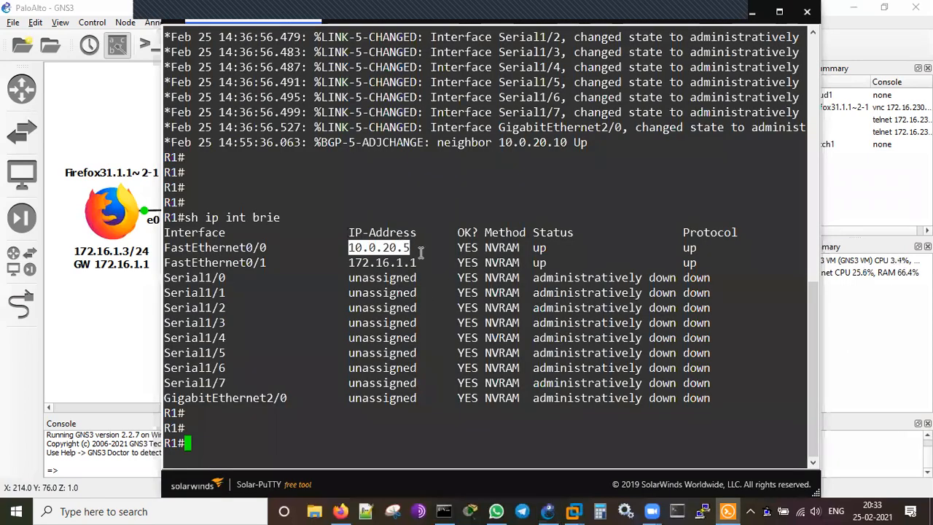
click(446, 423)
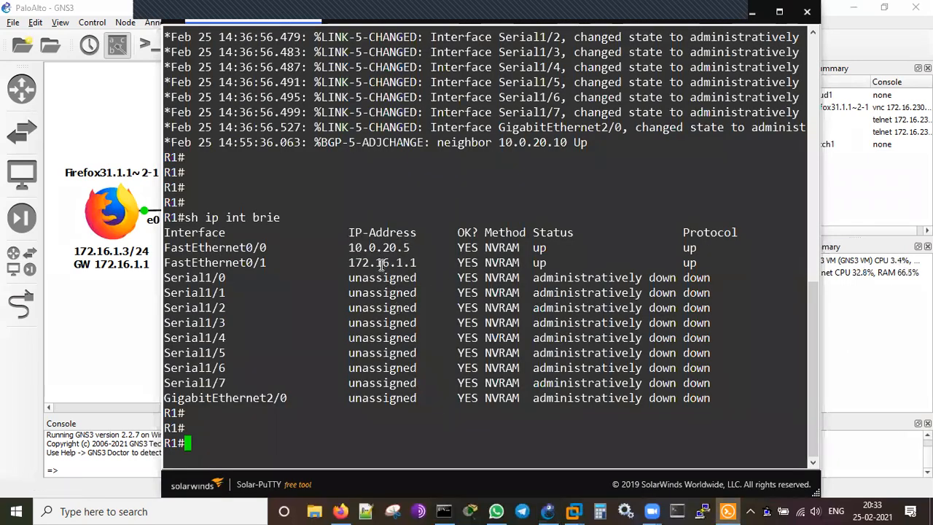
key(alt+Tab)
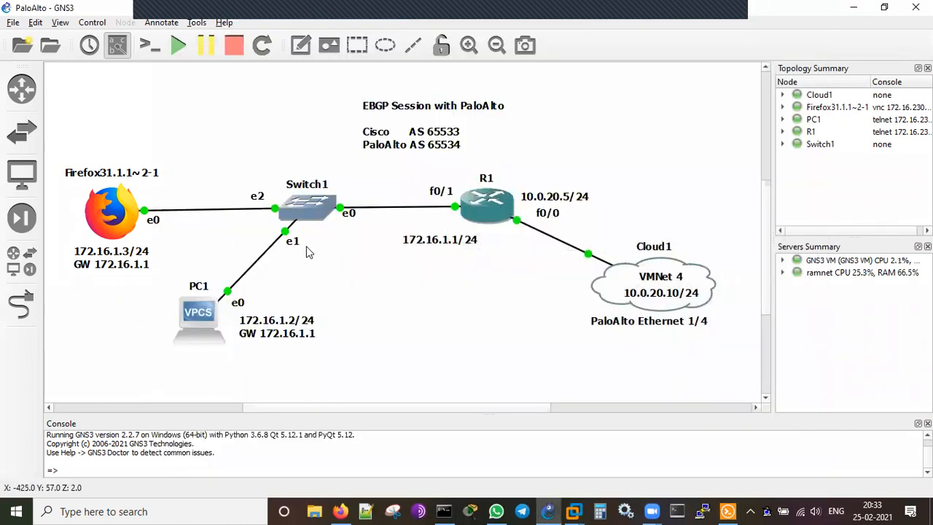
key(alt+Tab)
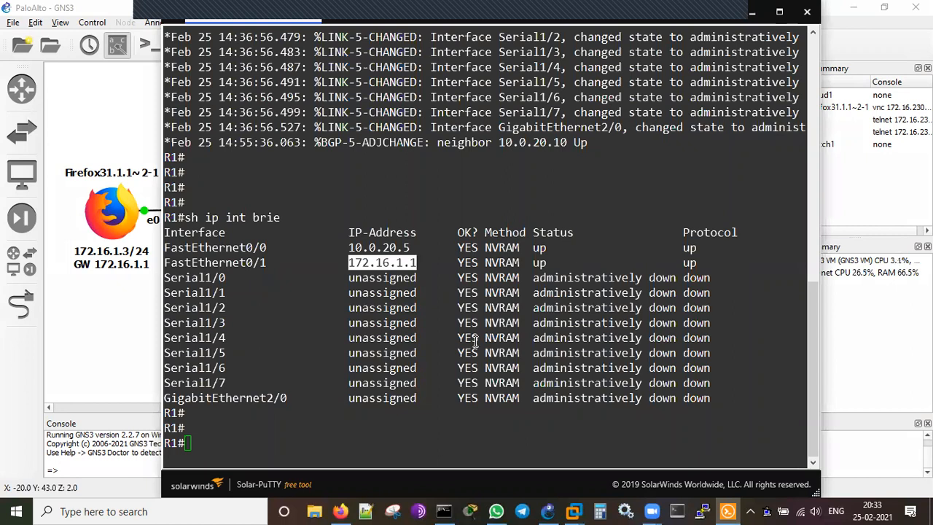
text(sh run )
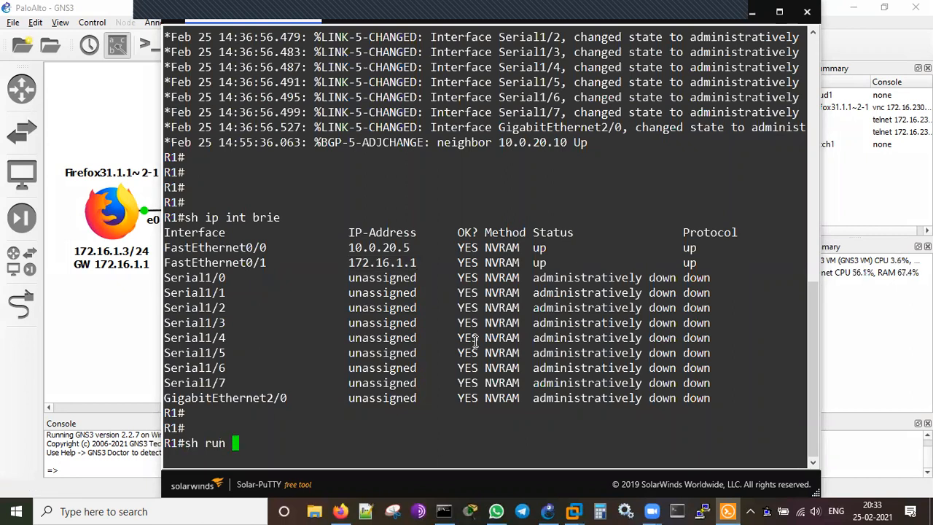
text(| sec bgp)
Run 'sh run | sec bgp' on R1 and point out local AS 65533.
key(Return)
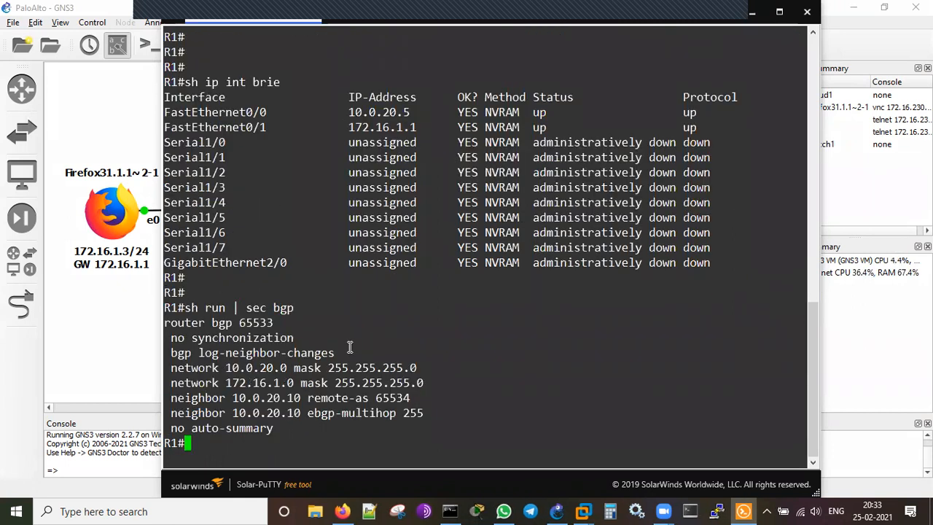
key(Return)
key(Return)
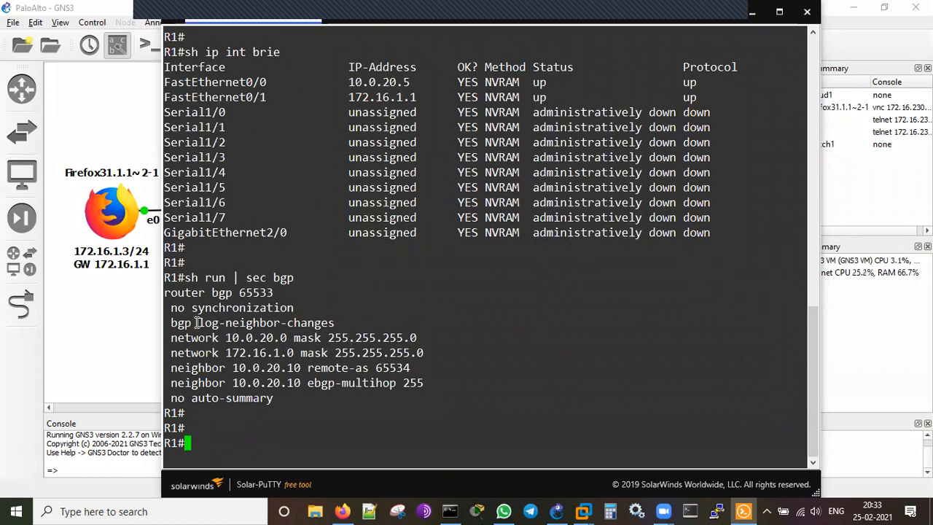
double_click(248, 292)
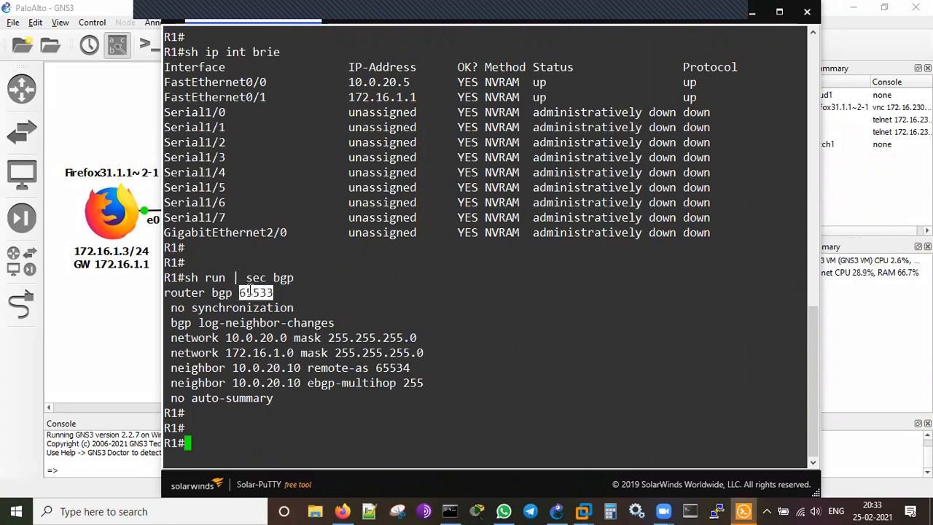
click(475, 357)
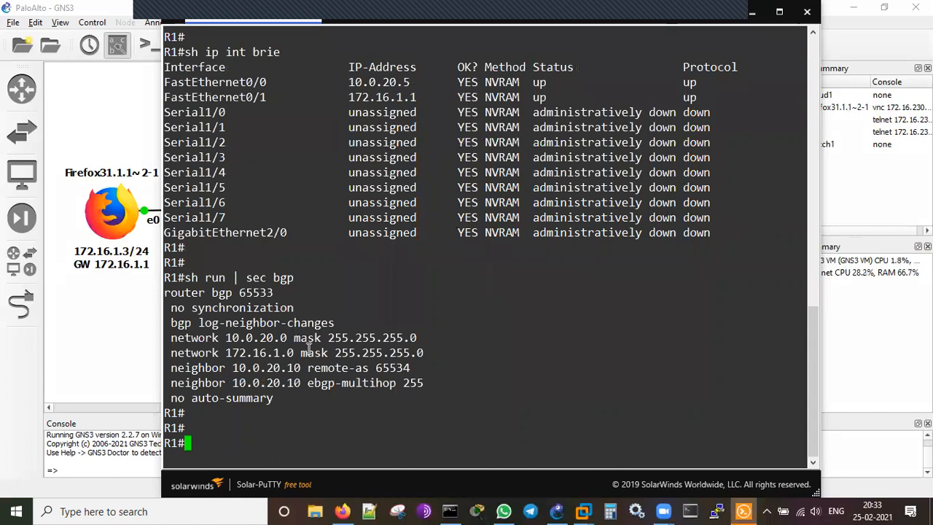
Highlight networks 10.0.20.0 and 172.16.1.0 /24 and neighbor 10.0.20.10 in AS 65534.
double_click(253, 338)
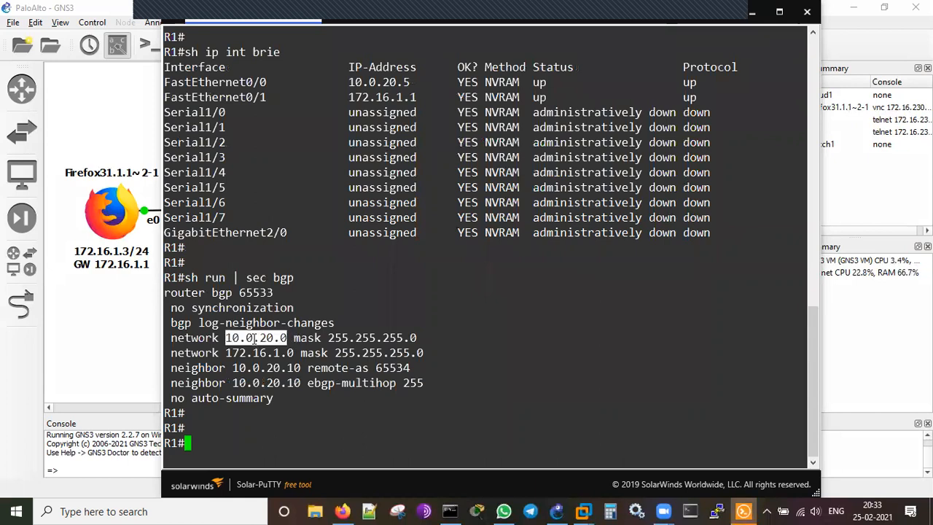
double_click(373, 337)
double_click(263, 353)
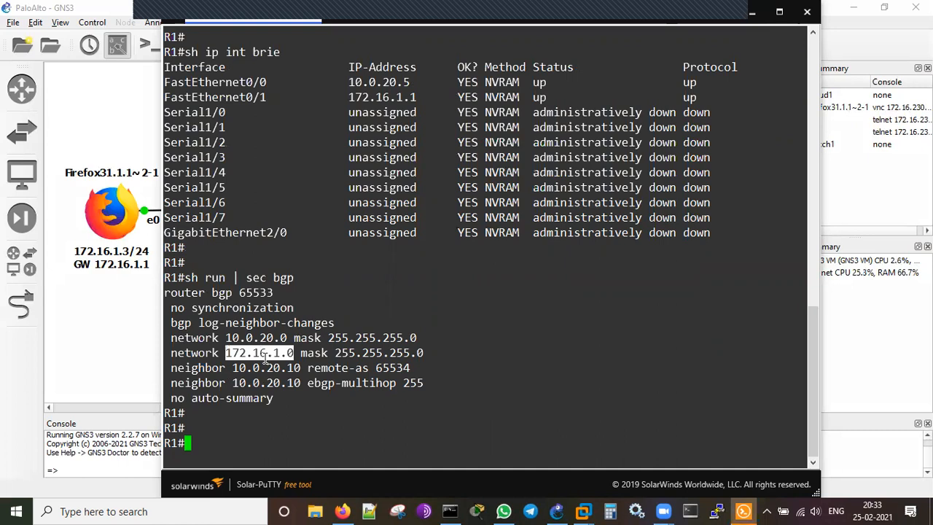
double_click(375, 356)
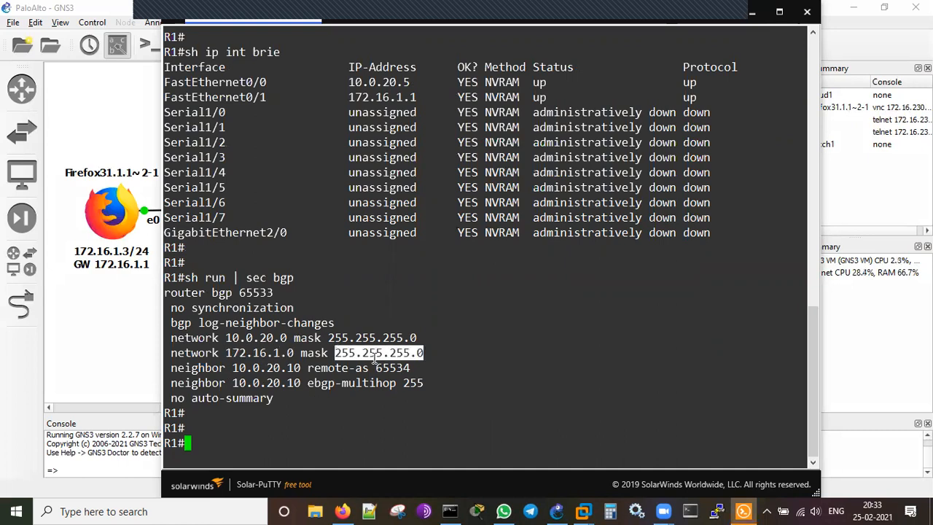
click(472, 405)
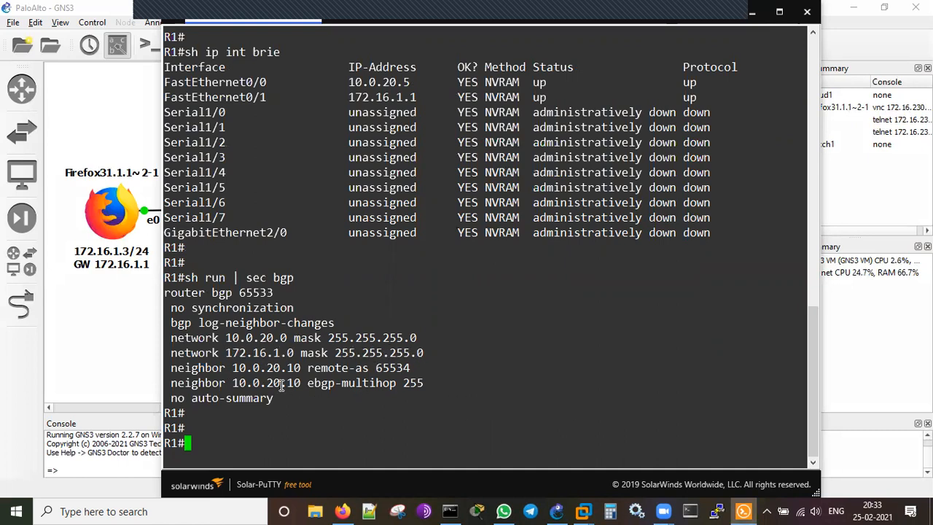
drag(235, 369, 301, 368)
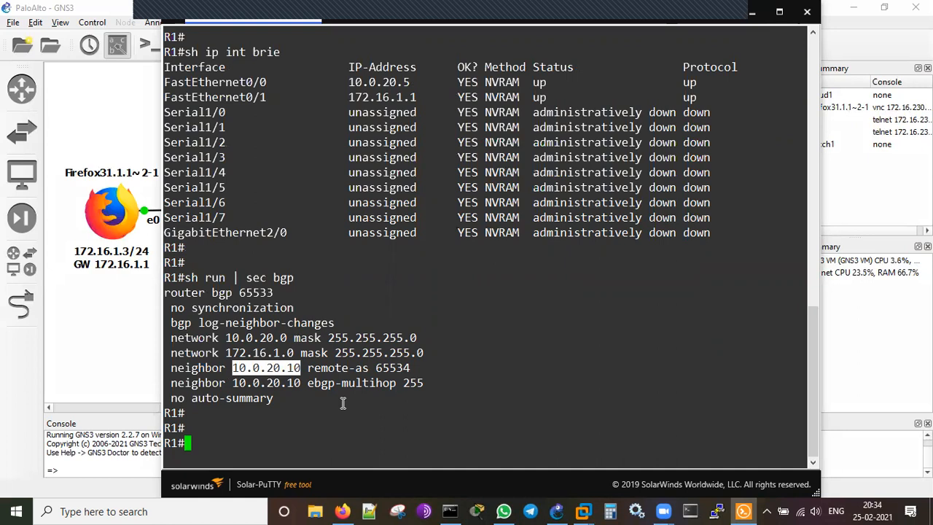
double_click(393, 368)
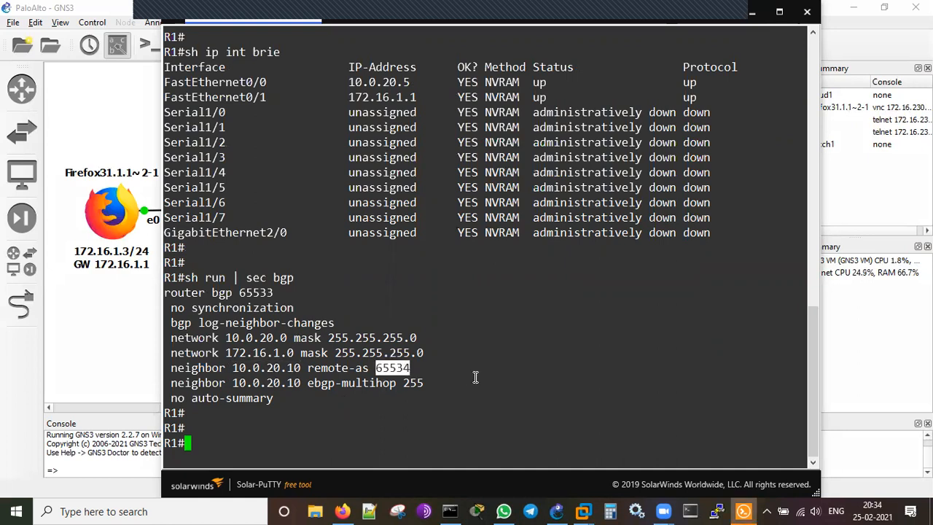
click(356, 428)
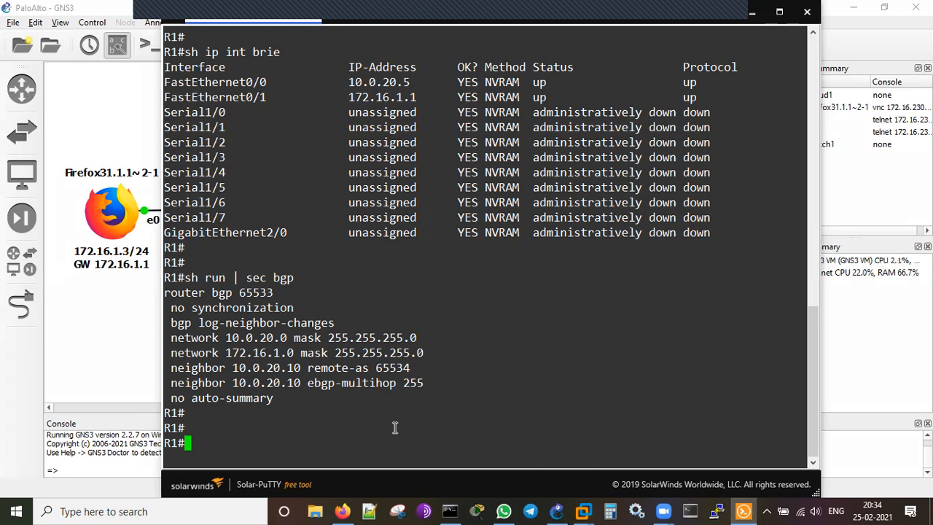
Run 'sh ip bgp summary' and point out neighbor 10.0.20.10, AS 65534, uptime 00:08:51.
text(sh ip bgp summ)
key(Tab)
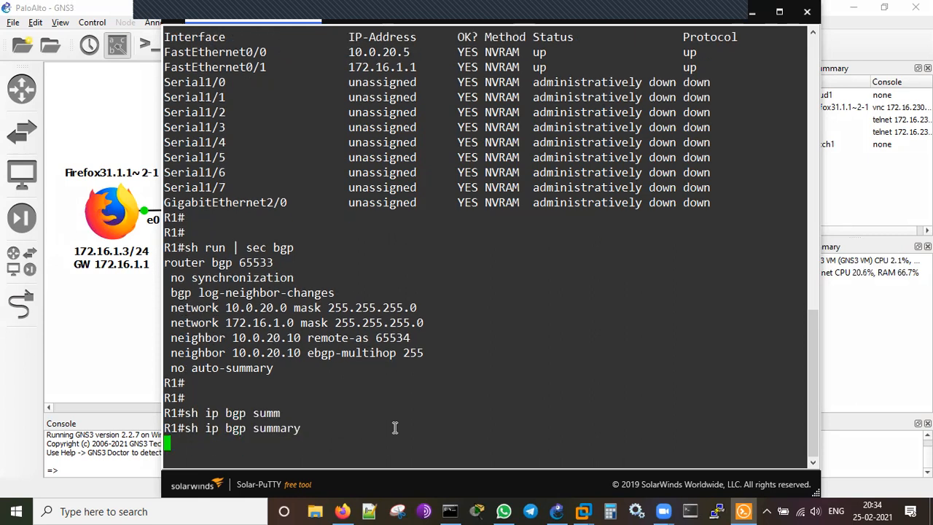
key(Return)
key(Return)
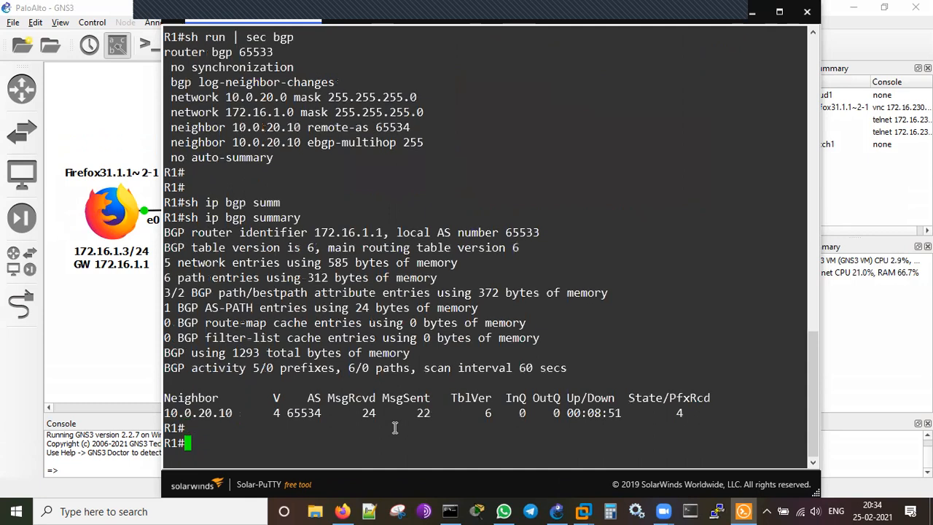
double_click(196, 413)
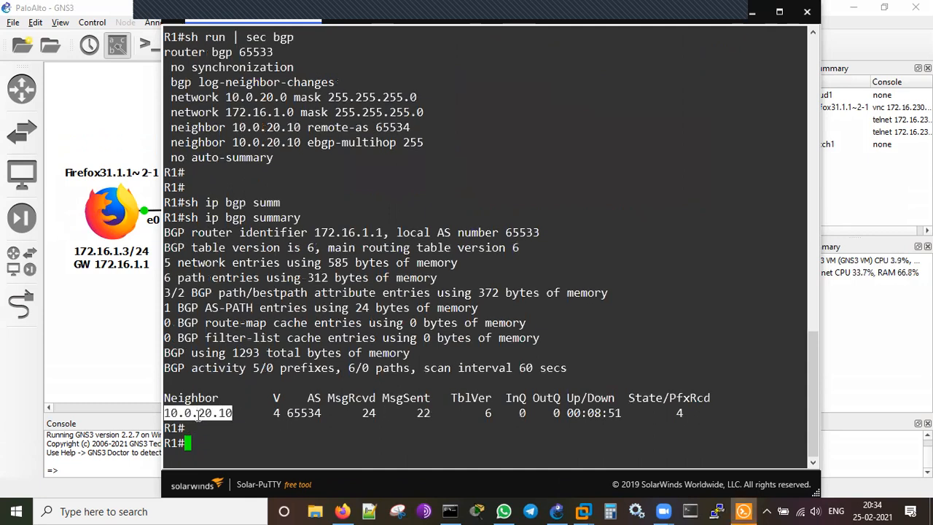
click(306, 410)
double_click(306, 413)
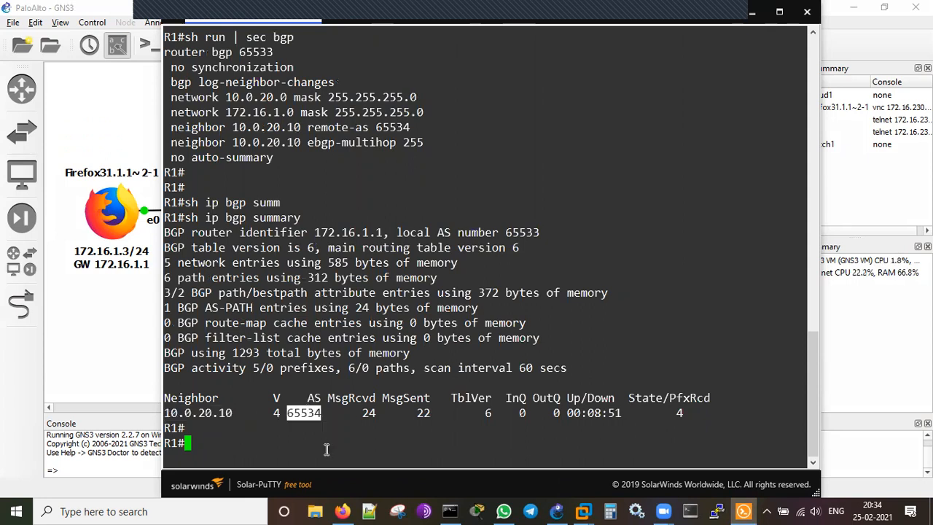
drag(633, 413, 563, 414)
click(595, 436)
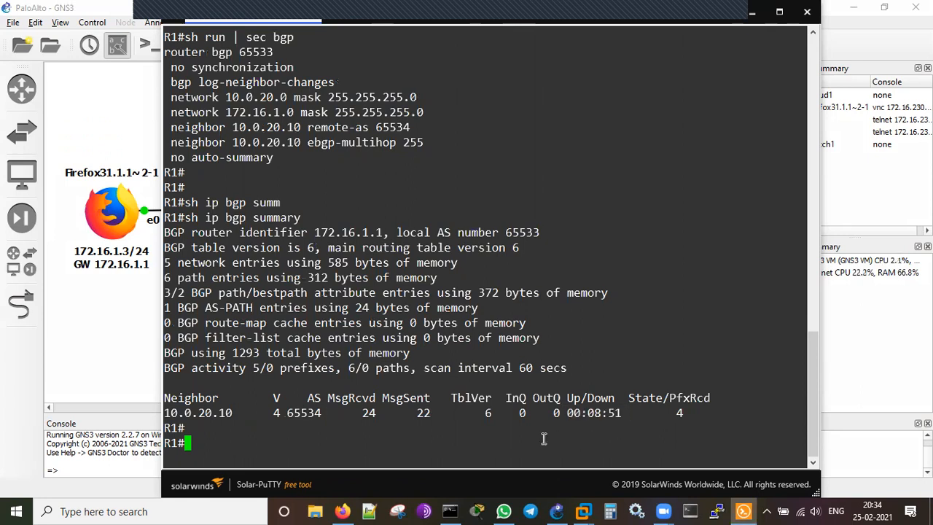
key(Return)
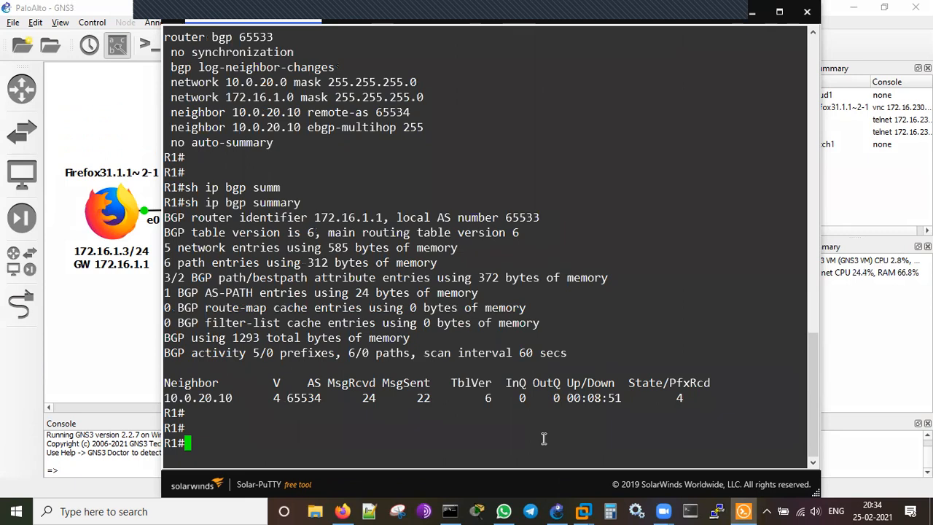
Run 'sh ip bgp' and highlight routes 10.0.20.0/24, 10.11.1.0/24, 172.16.1.0/24 and 192.168.0.0/16.
key(Up)
key(BackSpace)
key(BackSpace)
key(BackSpace)
key(BackSpace)
key(BackSpace)
key(BackSpace)
key(BackSpace)
key(BackSpace)
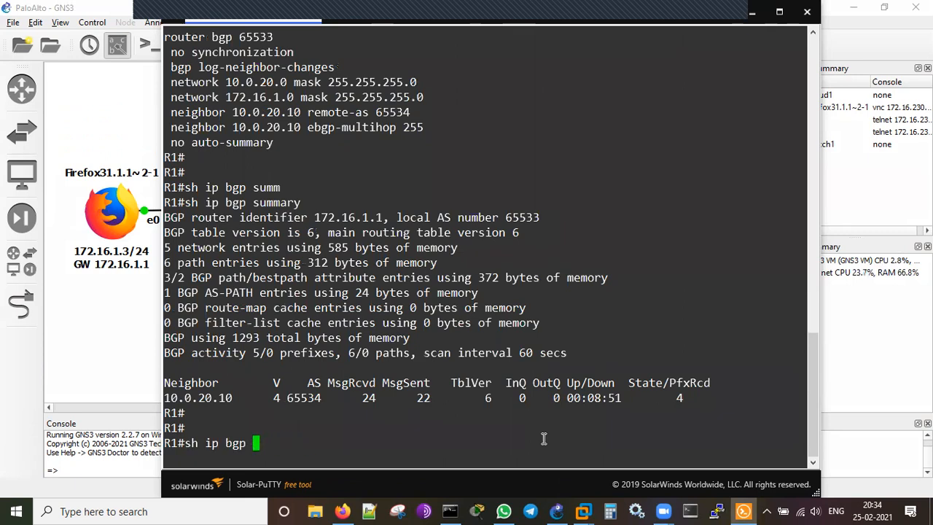
key(Return)
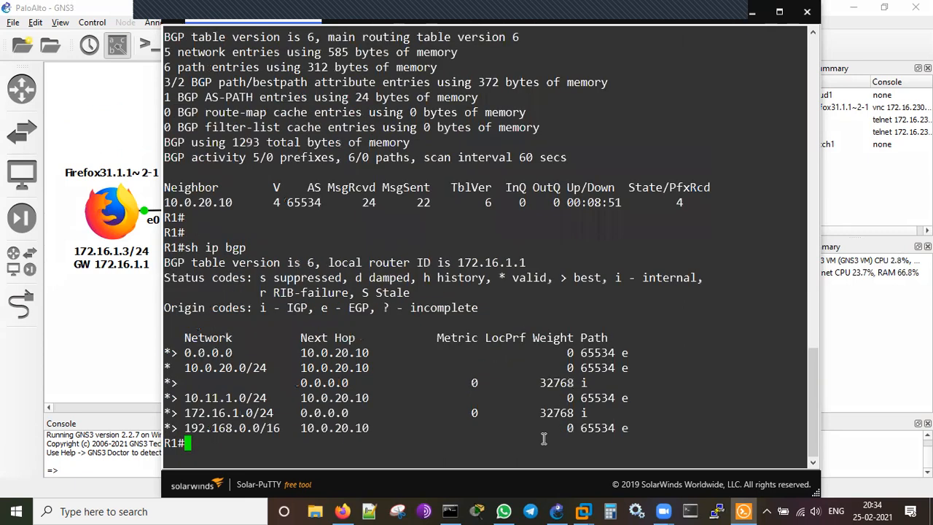
key(Return)
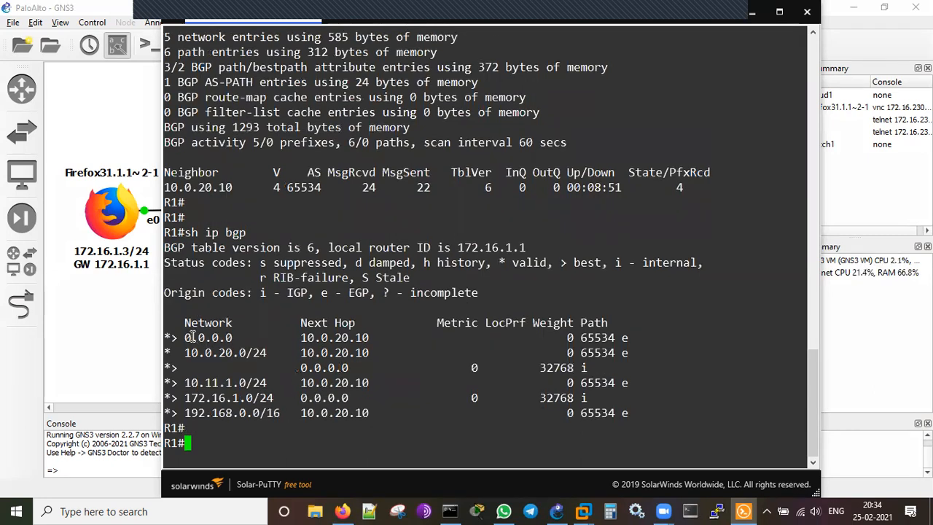
double_click(215, 353)
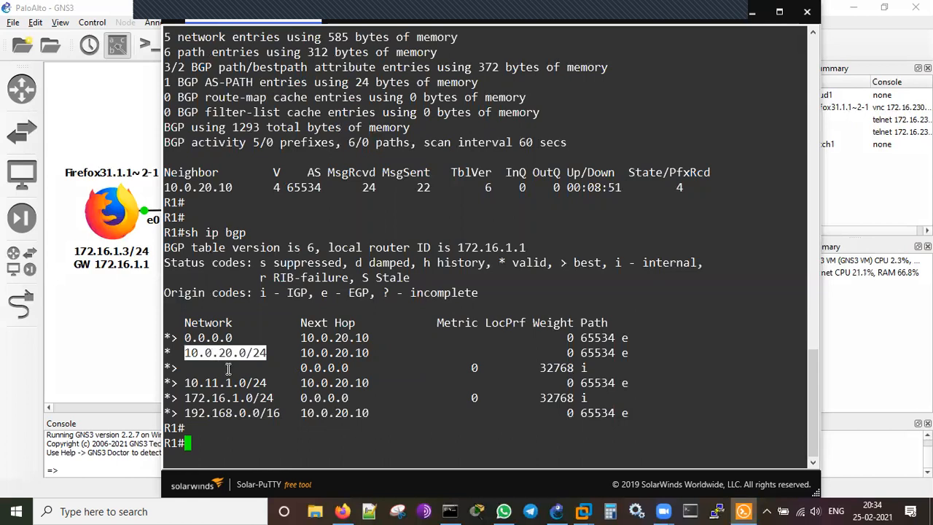
double_click(225, 379)
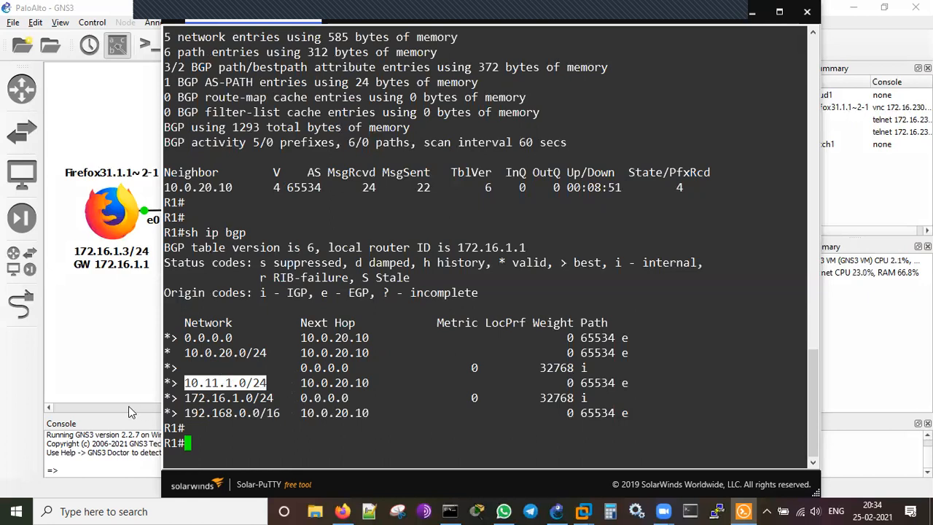
double_click(215, 400)
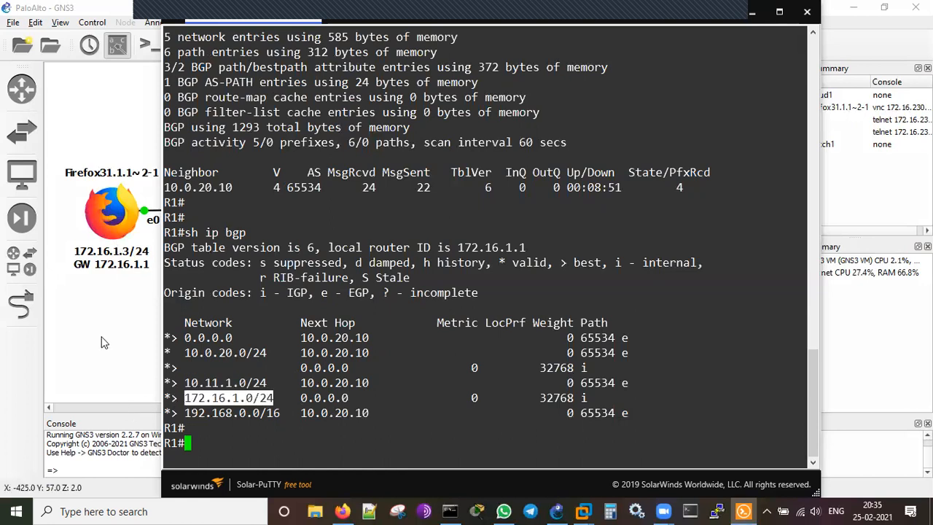
double_click(241, 413)
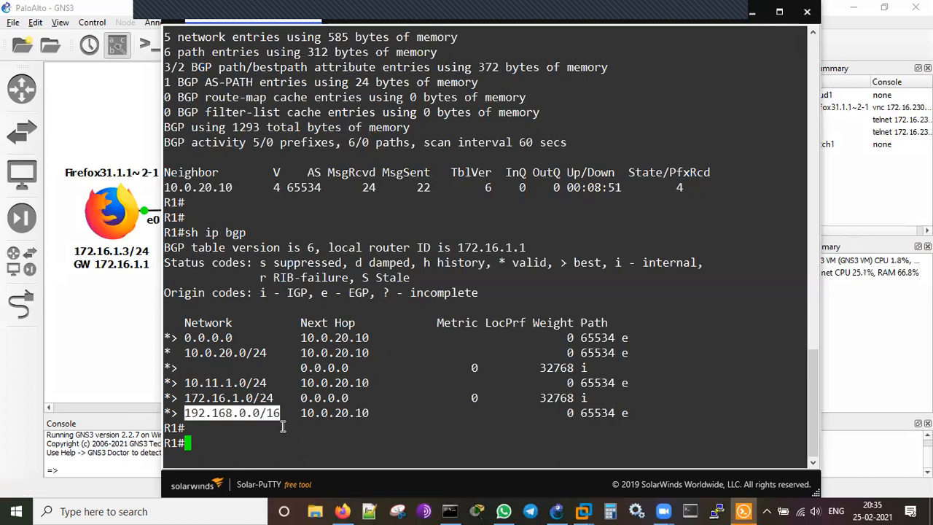
click(283, 428)
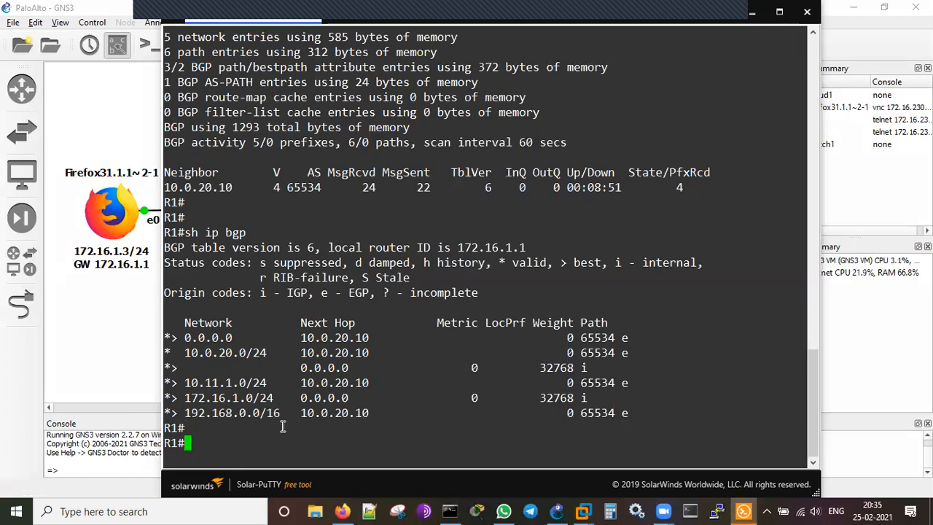
Run 'sh ip route' and mark the B* 0.0.0.0/0 default route via 10.0.20.10.
text(sh ip rou)
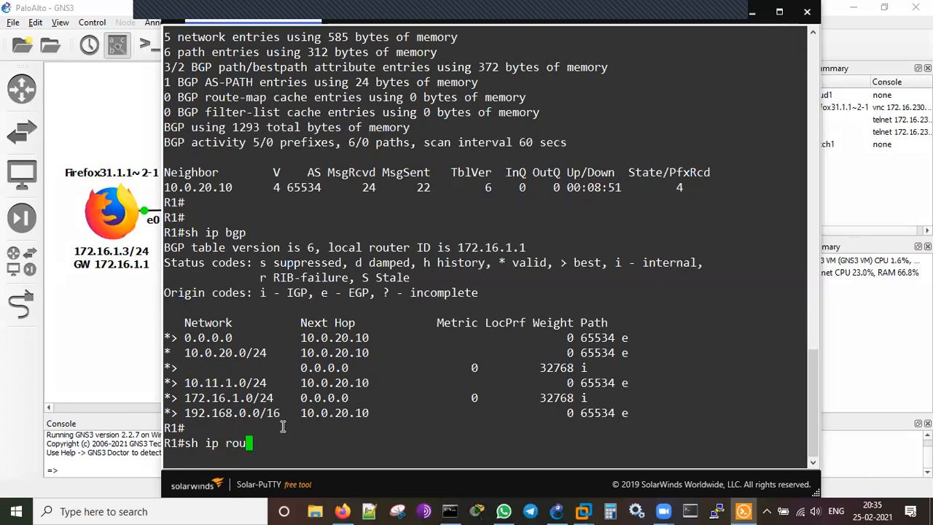
text(te)
key(Return)
key(Return)
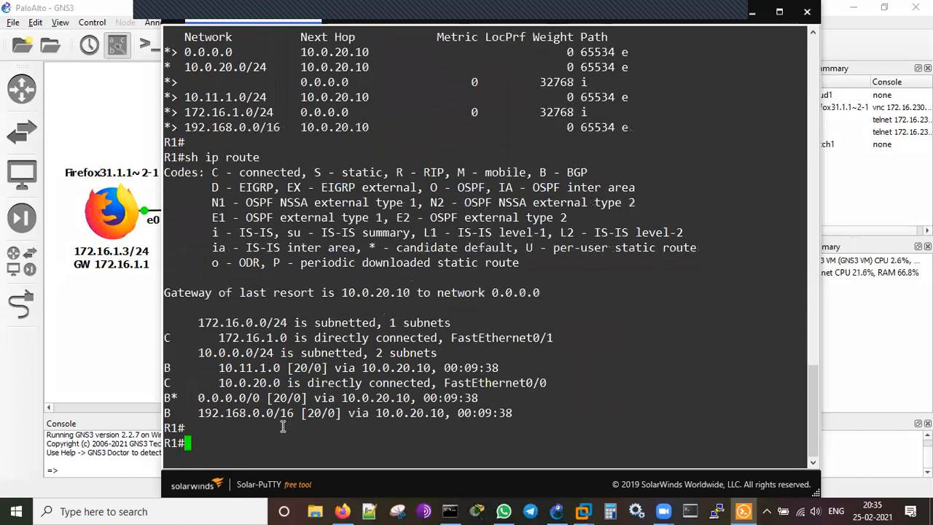
drag(168, 398, 506, 395)
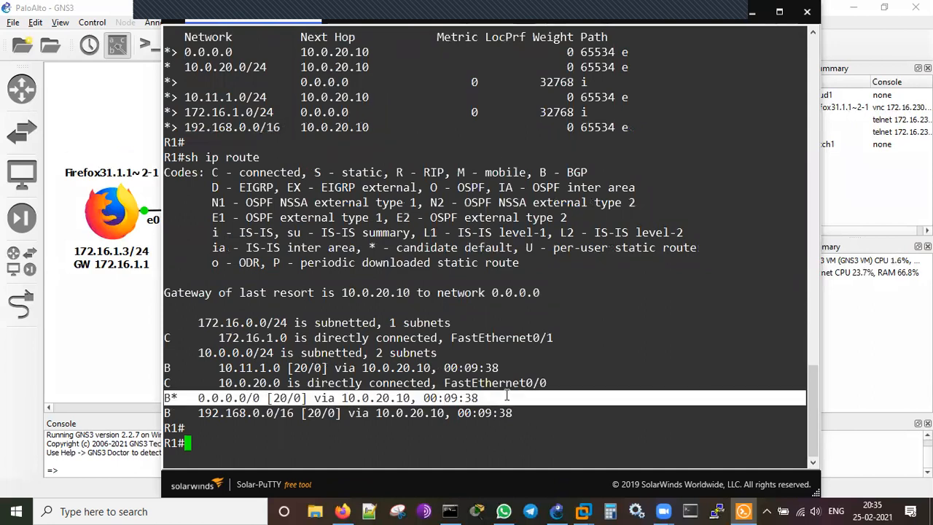
click(218, 398)
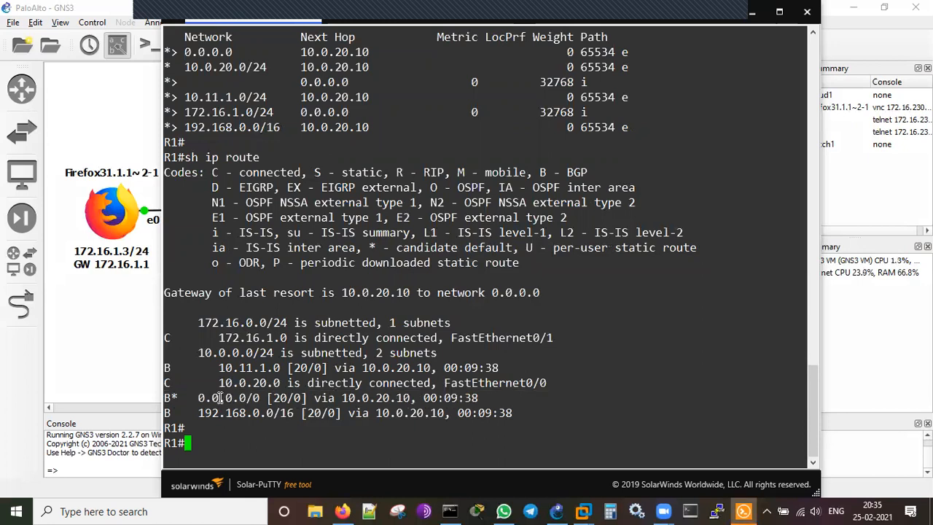
double_click(220, 398)
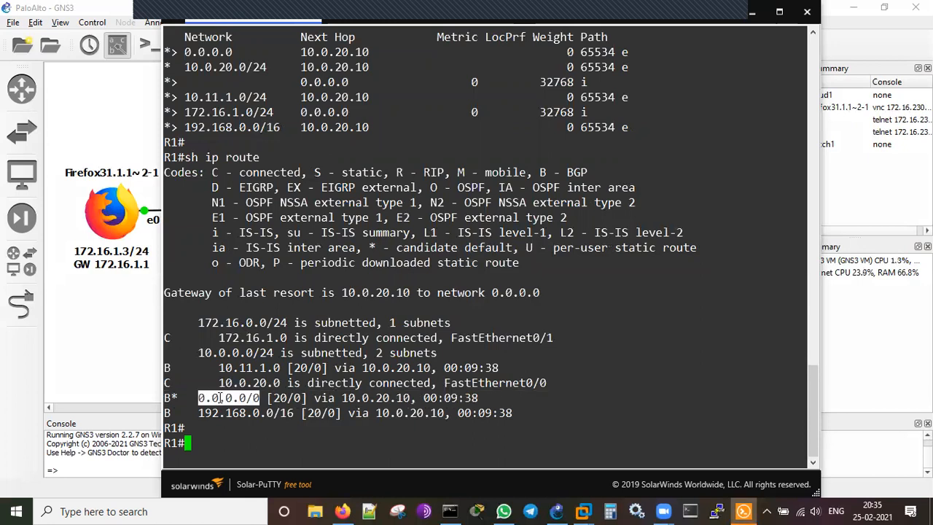
click(262, 428)
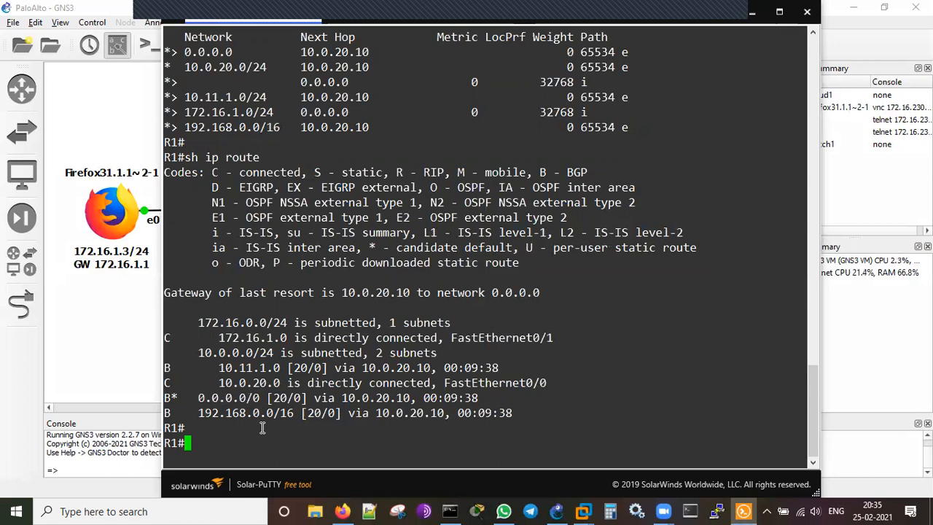
Ping 8.8.8.8 from R1 twice until it reaches 100 percent success.
text(ping 8.8.8.8)
key(Return)
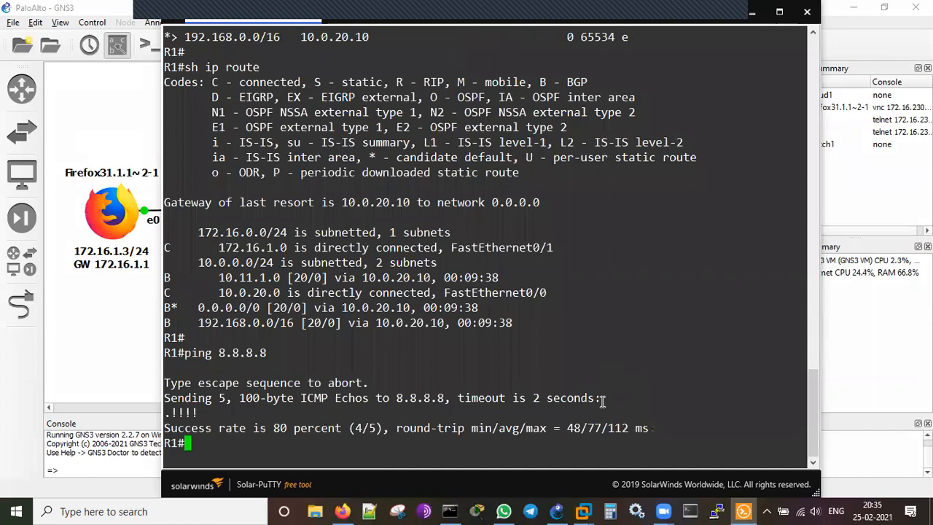
key(Return)
key(Up)
key(Return)
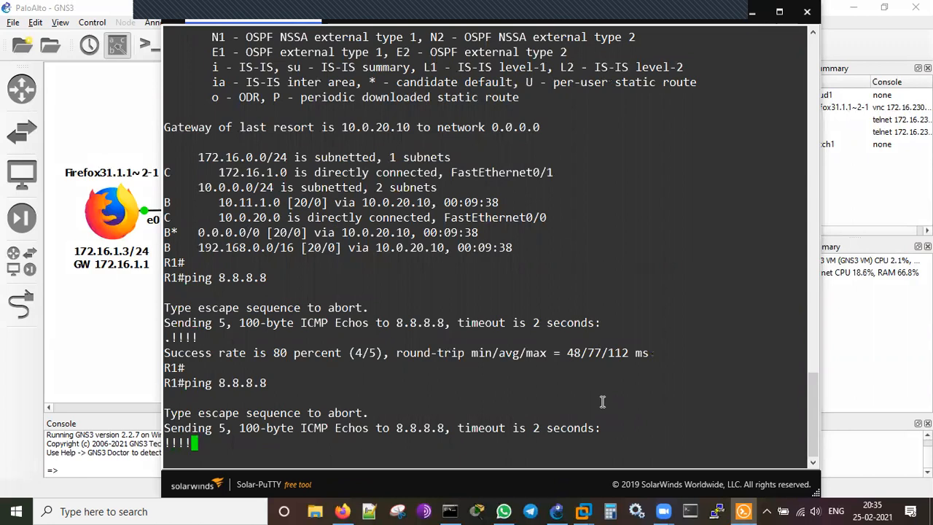
key(Return)
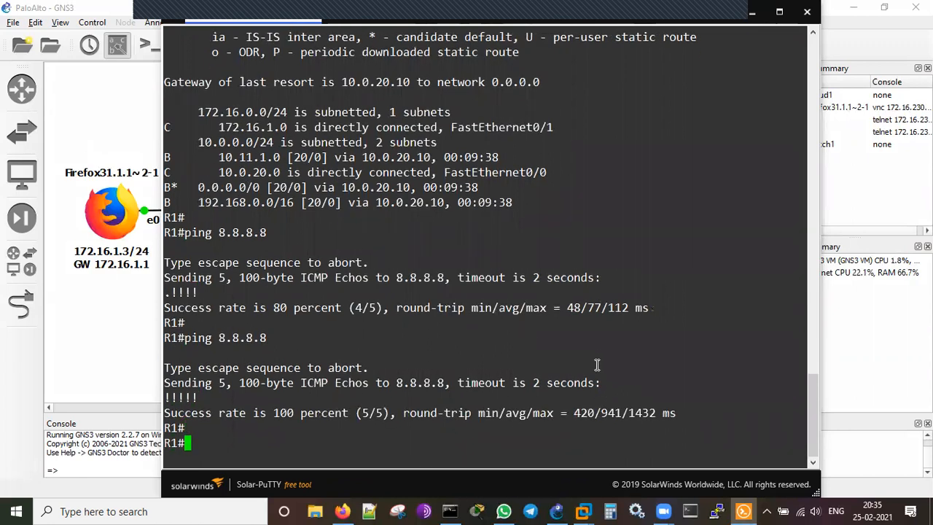
Scroll back through the earlier console output, then minimize the R1 console.
scroll(596, 364, up, 9)
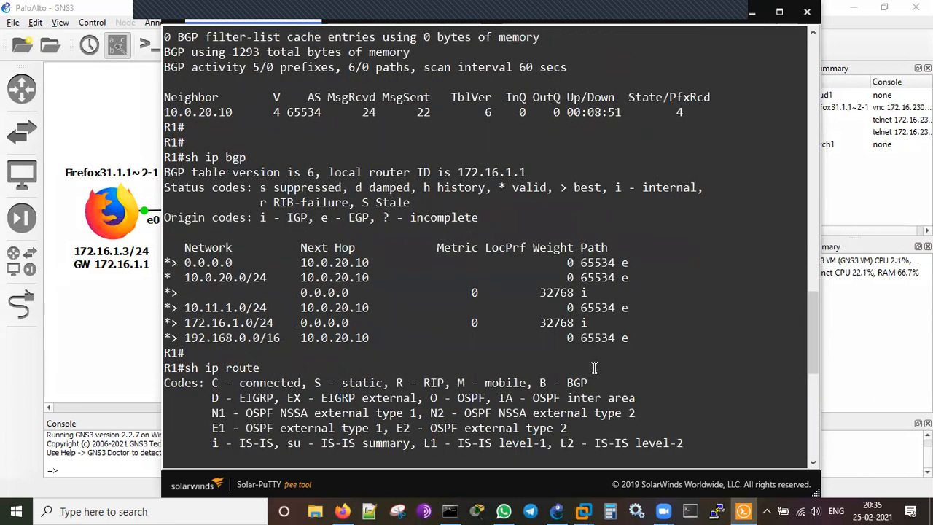
scroll(594, 366, up, 5)
scroll(594, 368, up, 9)
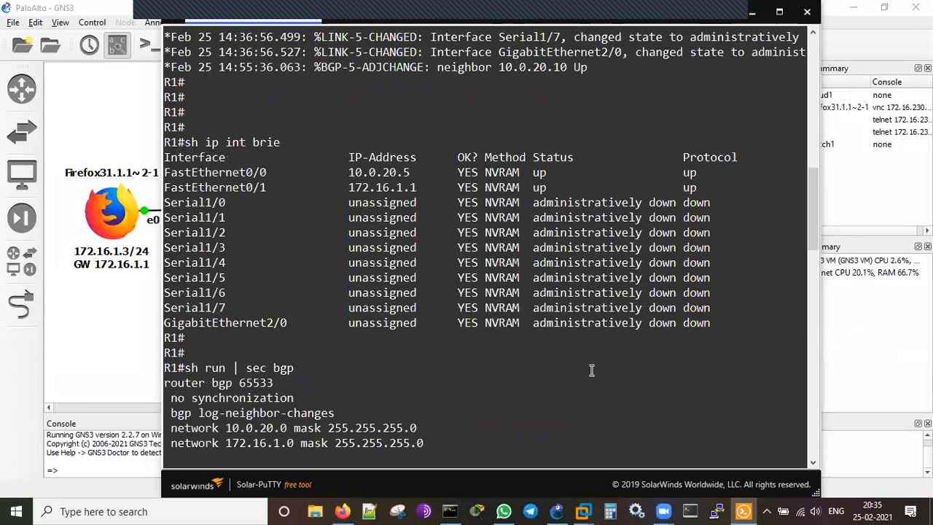
scroll(269, 232, down, 4)
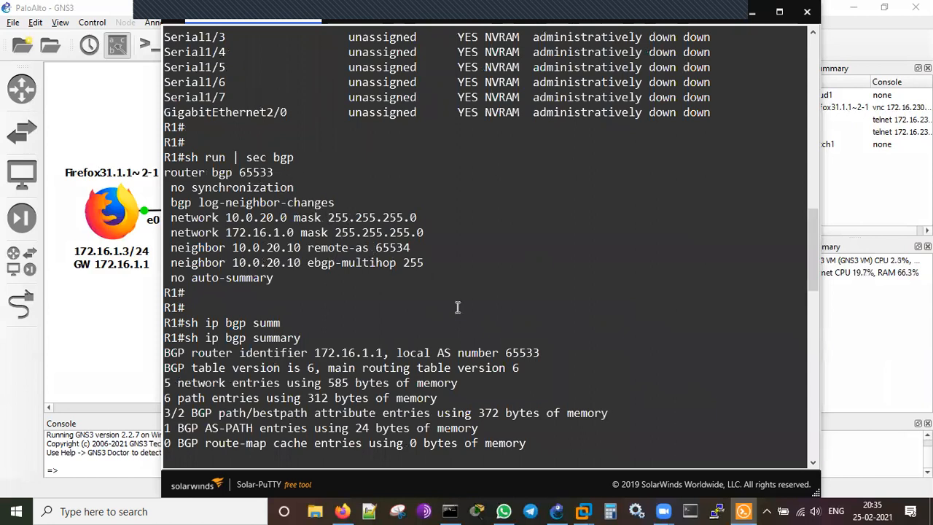
scroll(453, 299, down, 12)
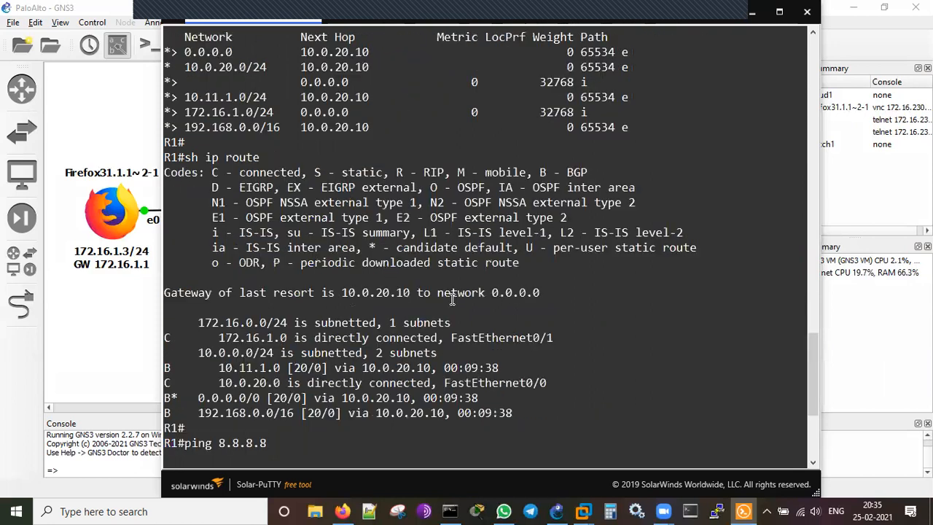
scroll(610, 329, down, 5)
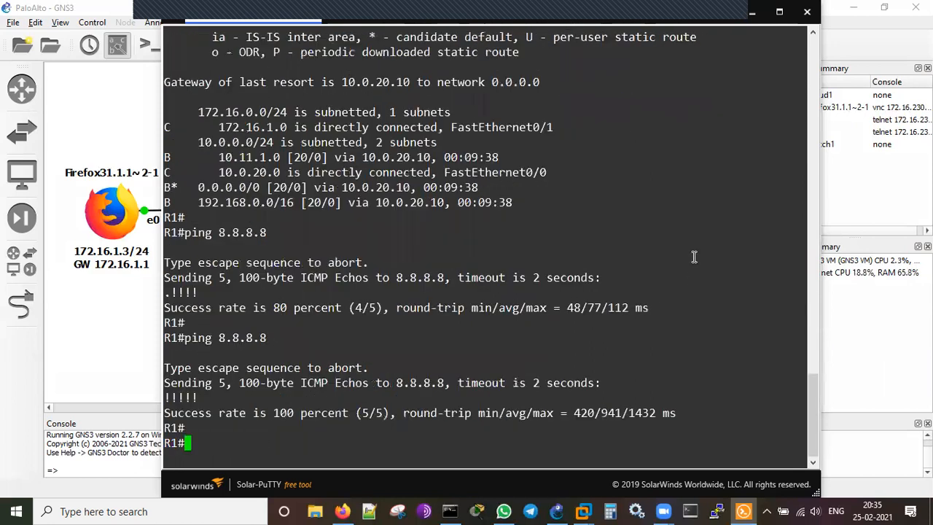
click(751, 15)
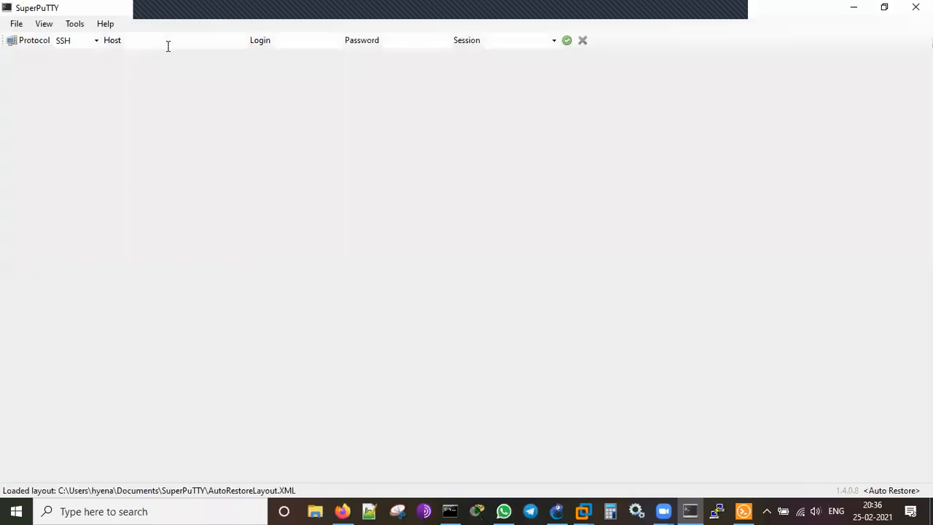
Start entering the firewall host 192.168.1.104 in SuperPuTTY's Host field.
click(167, 46)
text(192.168.1.104)
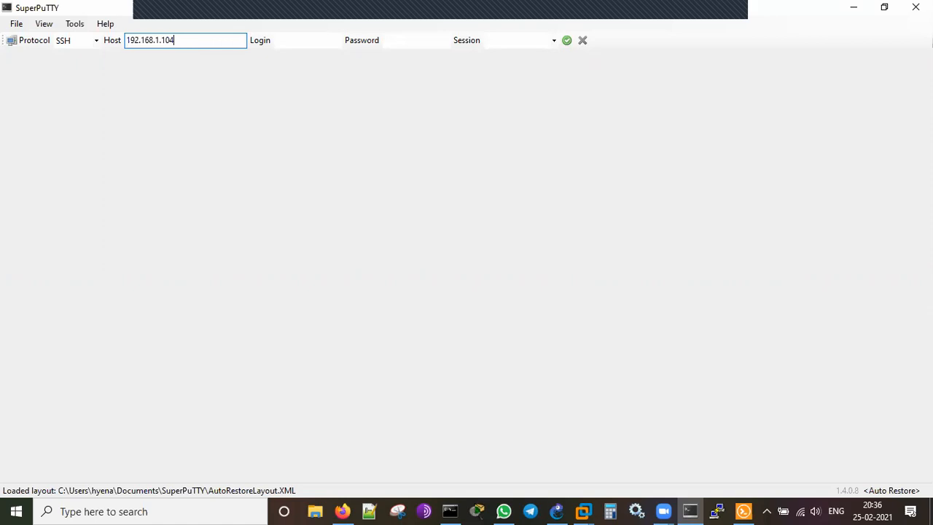
Log in to PA-VM-2 at 192.168.1.104 over SSH as the admin user.
key(Return)
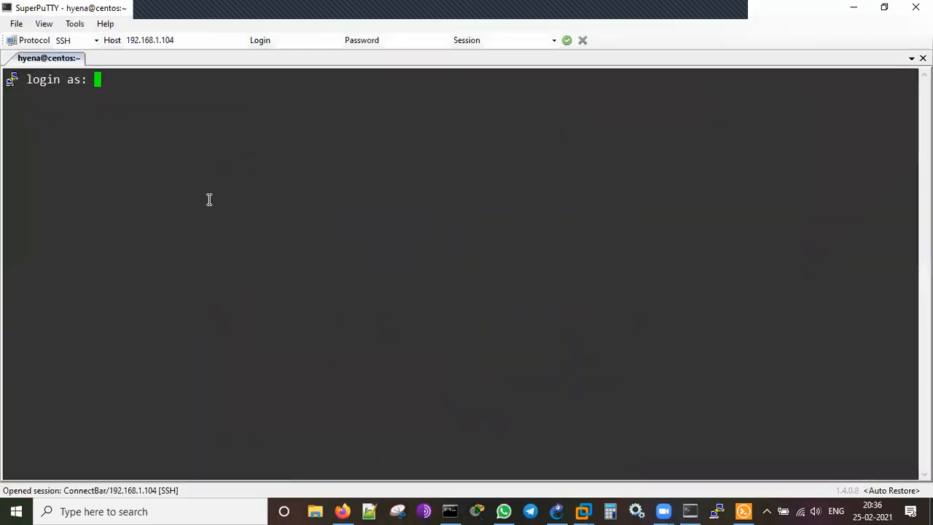
text(admin)
key(Return)
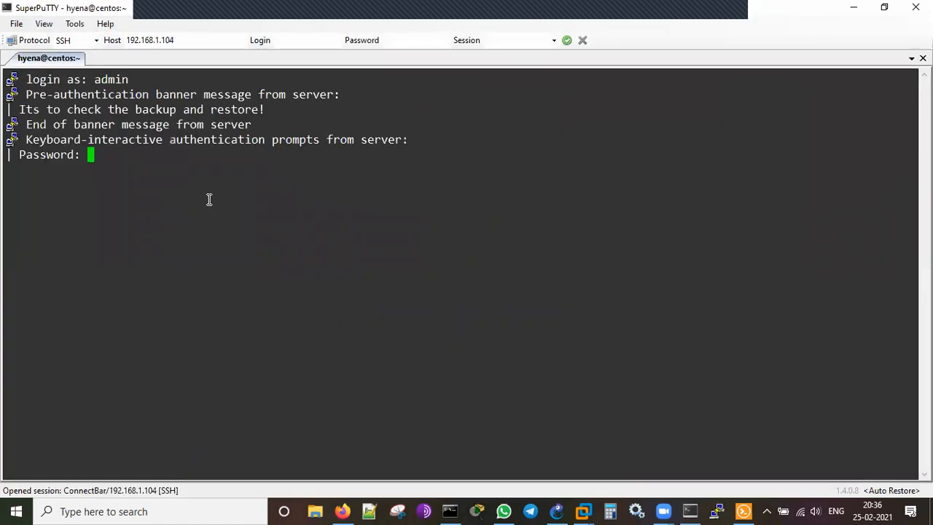
key(Return)
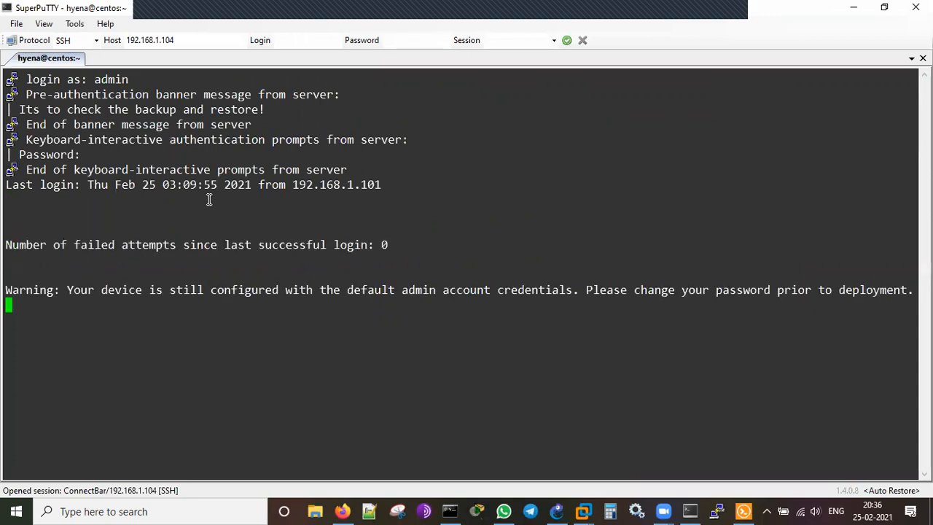
key(Return)
key(Return)
key(Return)
key(Return)
Run 'show routing route' and page through the full routing table.
text(show )
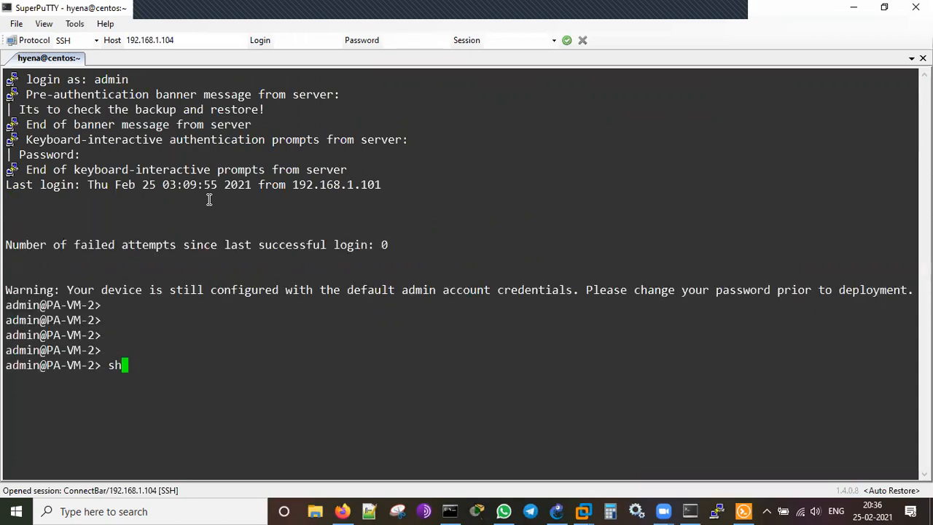
text(routing route)
key(Return)
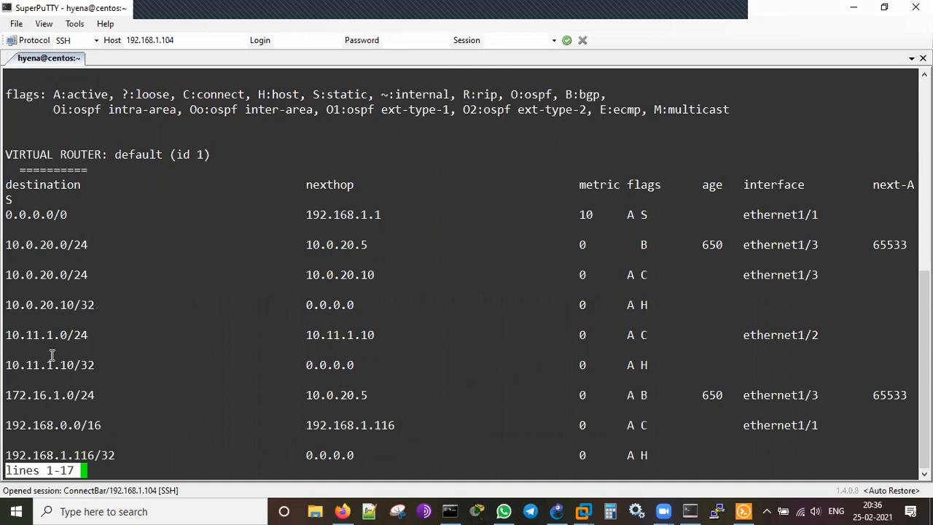
key(space)
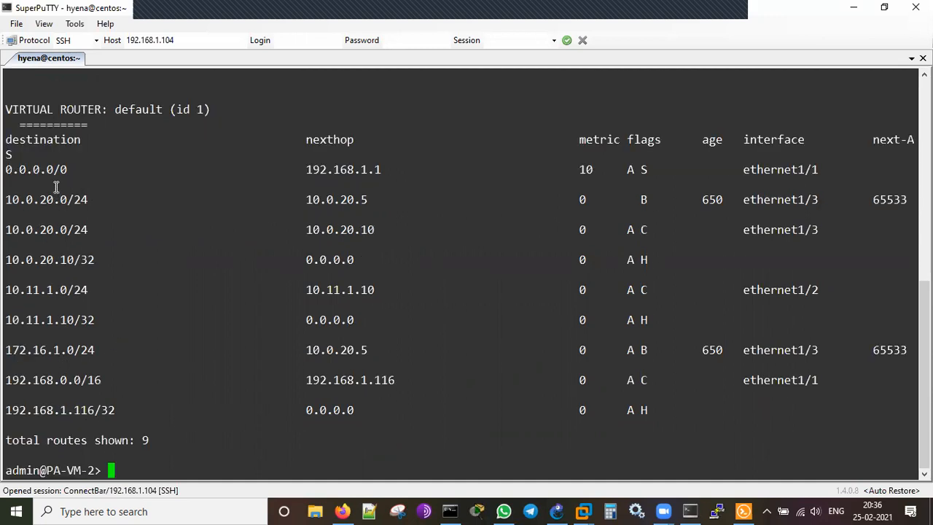
scroll(98, 211, up, 4)
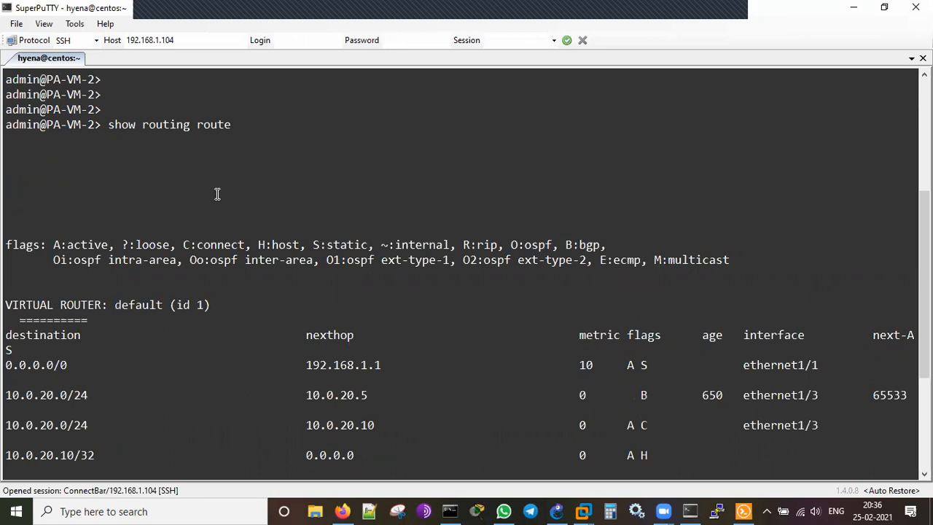
scroll(217, 194, down, 4)
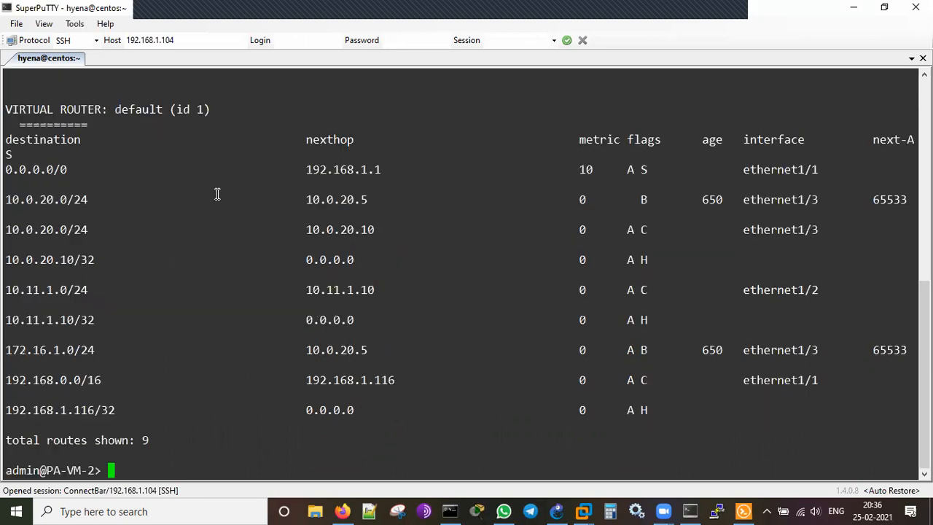
Highlight the default route, BGP and connected 10.0.20.0/24 routes with their next hops.
double_click(45, 170)
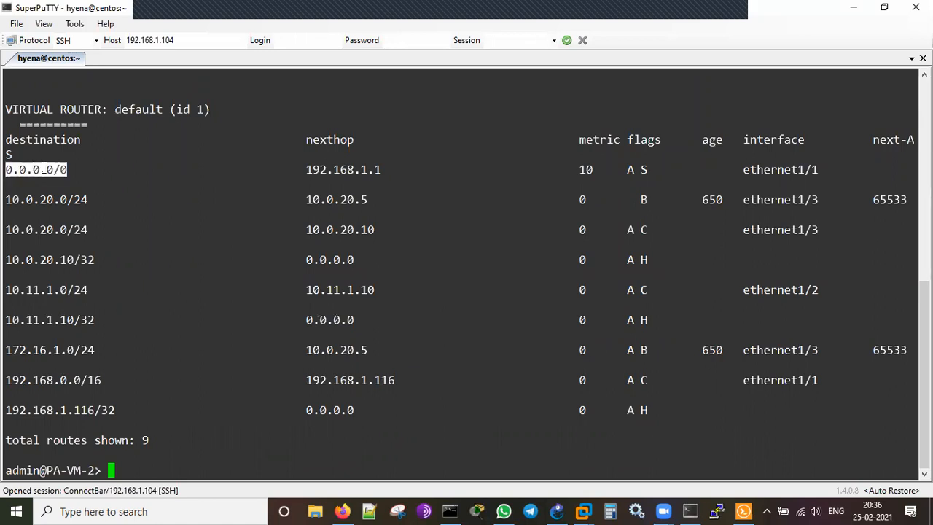
double_click(343, 169)
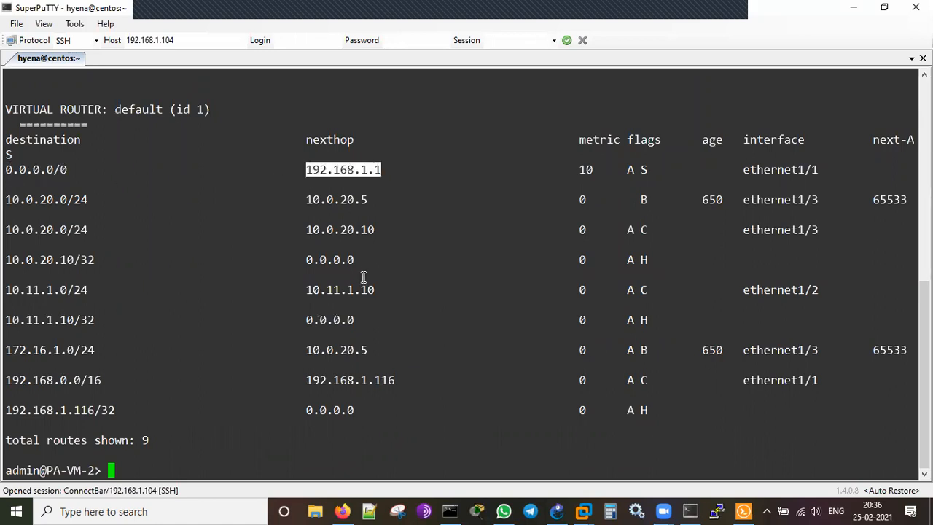
double_click(50, 199)
double_click(348, 199)
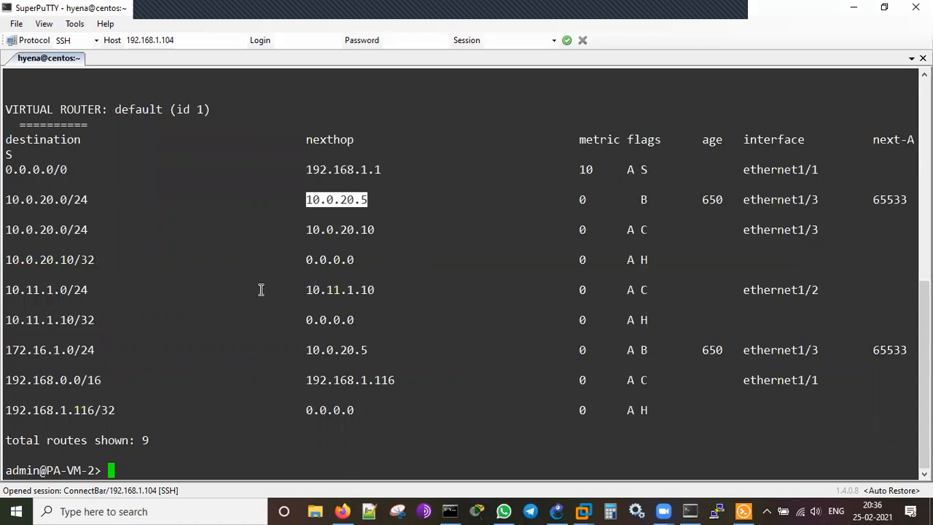
double_click(67, 230)
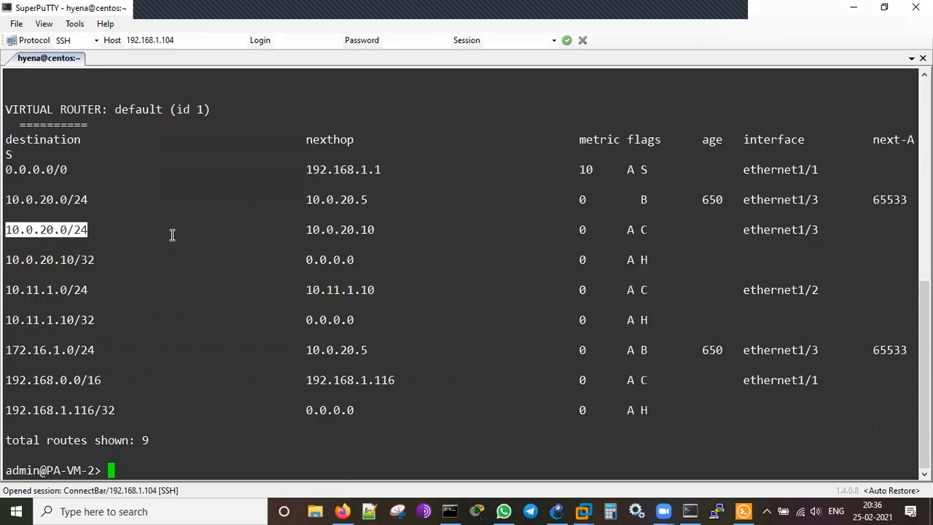
double_click(340, 229)
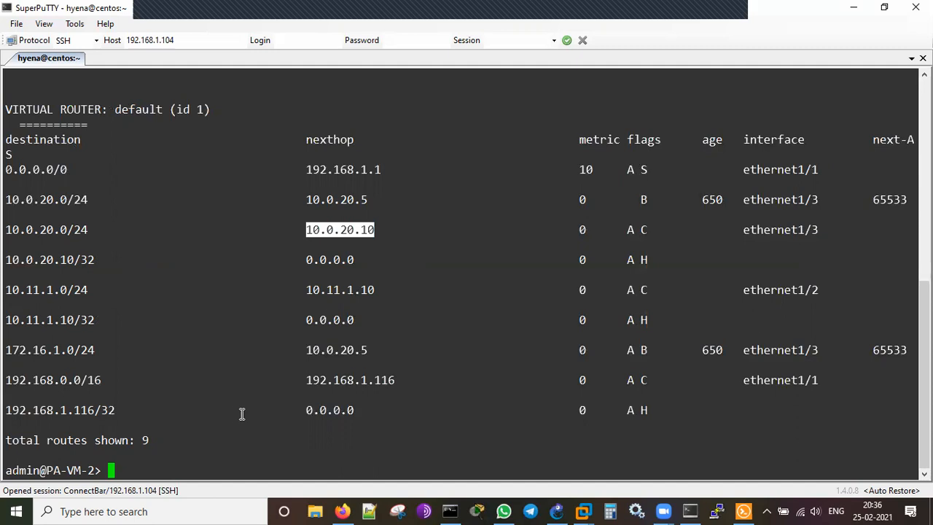
Highlight the BGP-learned 172.16.1.0/24 route and its next hop 10.0.20.5.
click(233, 330)
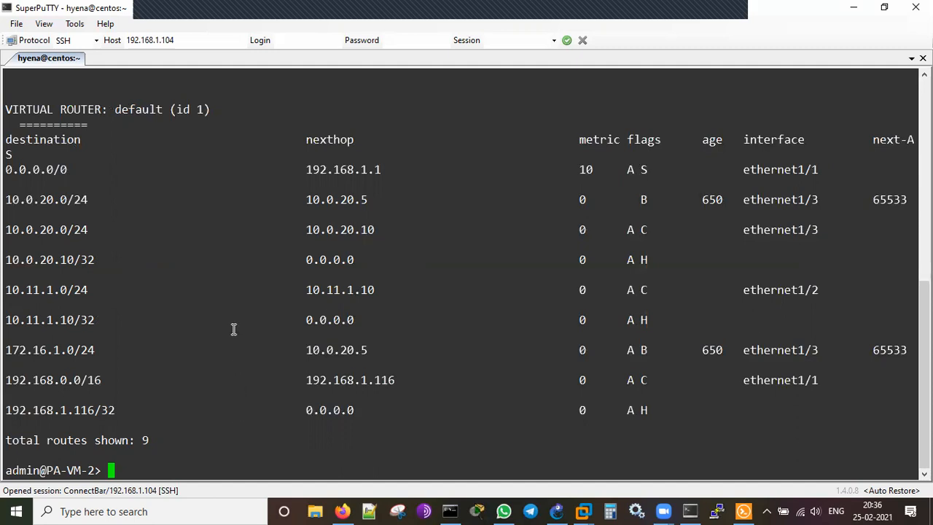
double_click(63, 350)
double_click(326, 349)
click(275, 373)
Run 'show routing protocol bgp summary', using ? to list the protocol options.
key(Return)
key(Return)
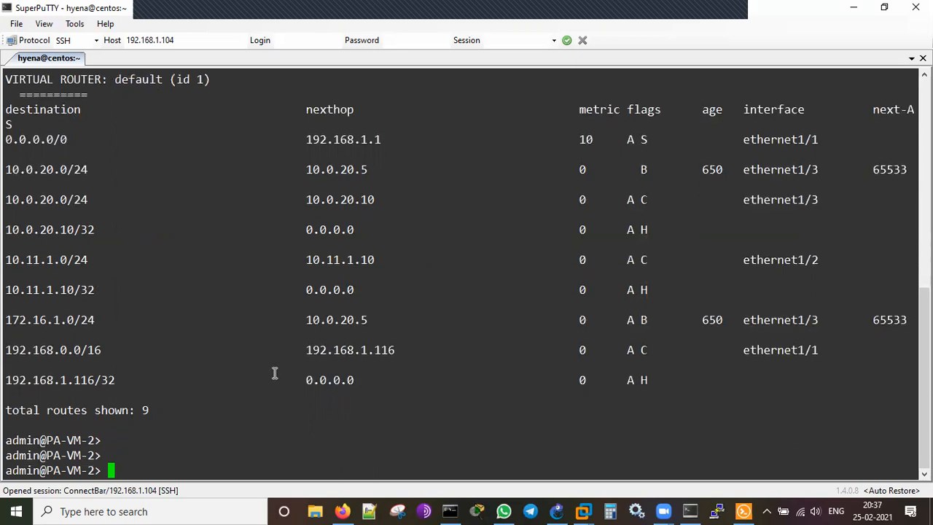
key(Up)
key(BackSpace)
key(BackSpace)
key(BackSpace)
key(BackSpace)
key(BackSpace)
text(protocol)
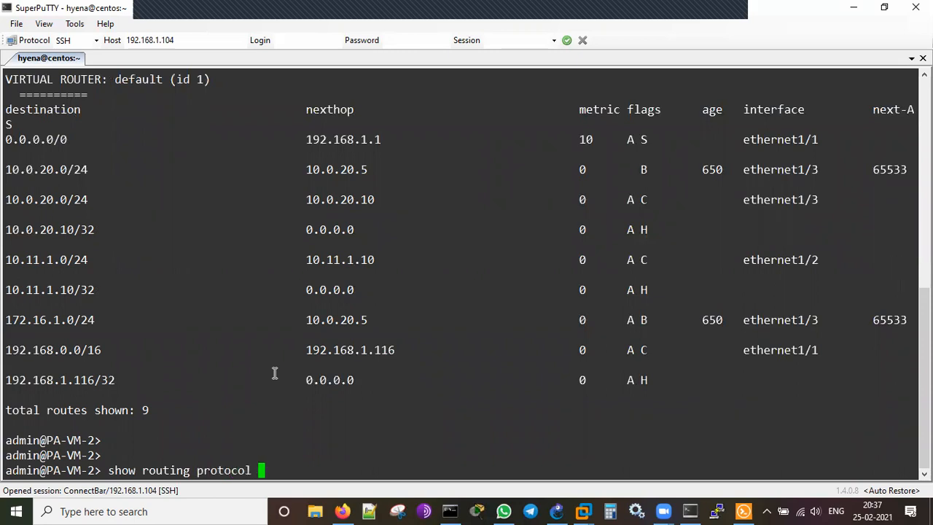
key(question)
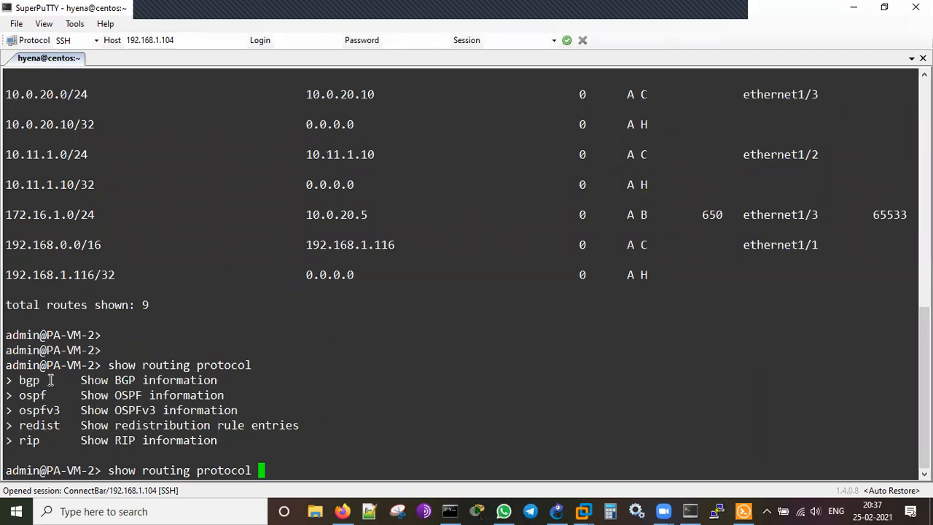
text(bgp )
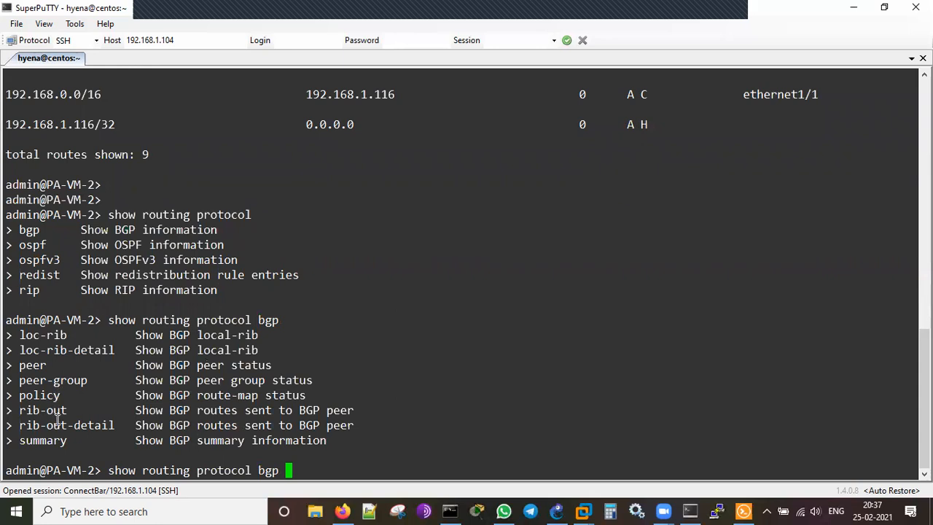
text(?summary)
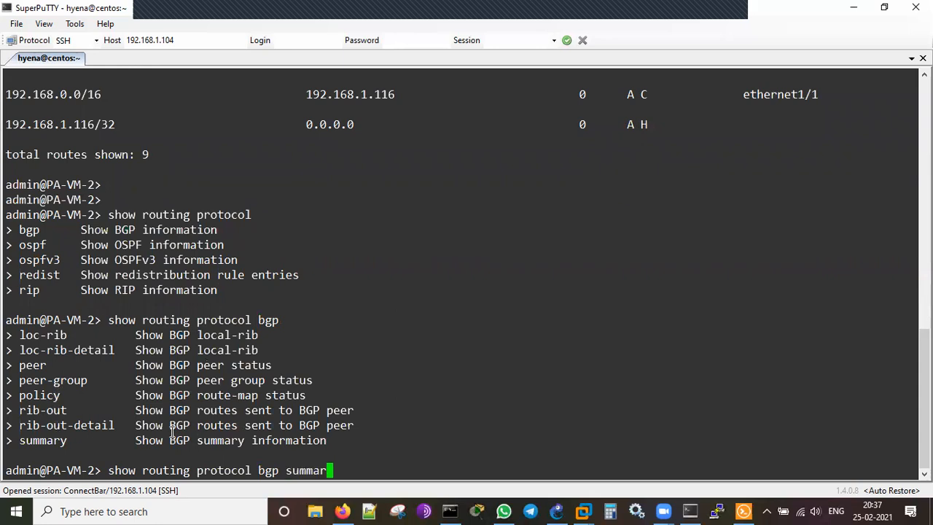
key(Return)
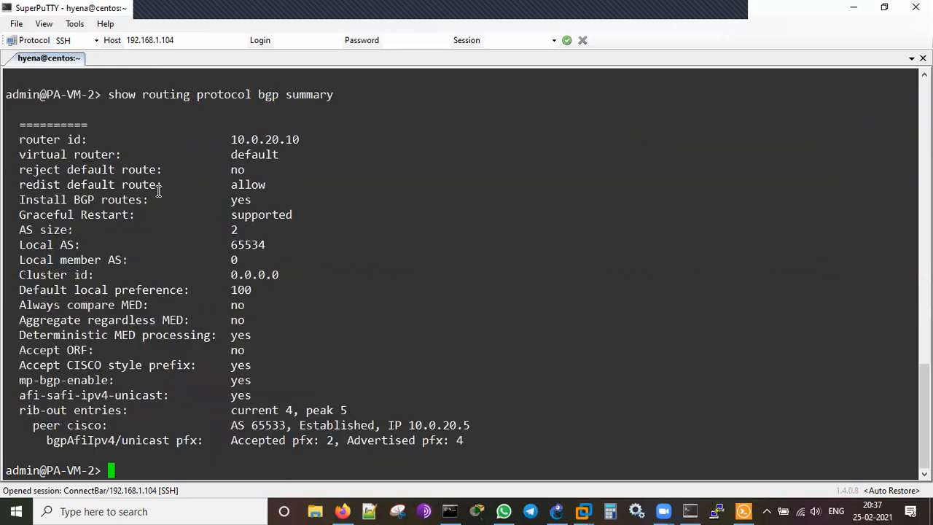
Highlight router id 10.0.20.10, virtual router default, local AS 65534 and the cisco peer line.
double_click(264, 139)
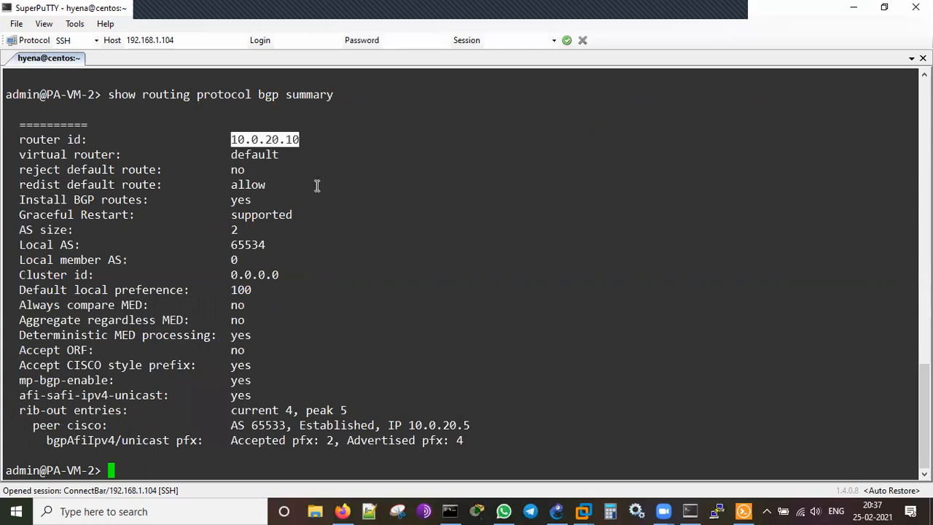
click(264, 157)
double_click(264, 157)
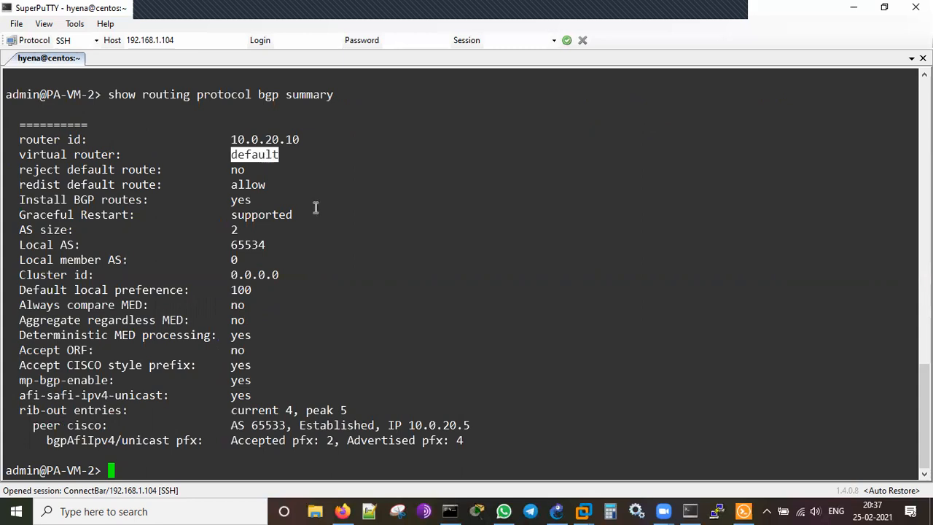
double_click(250, 184)
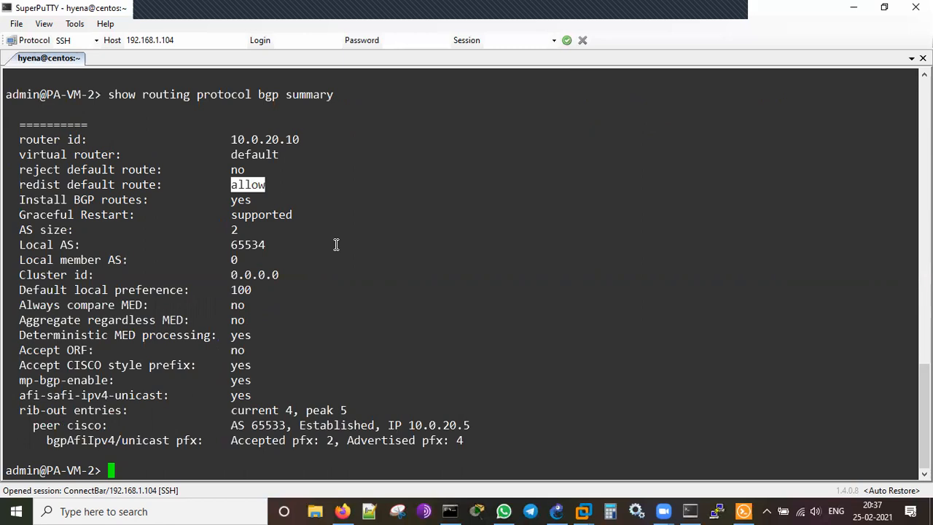
click(259, 244)
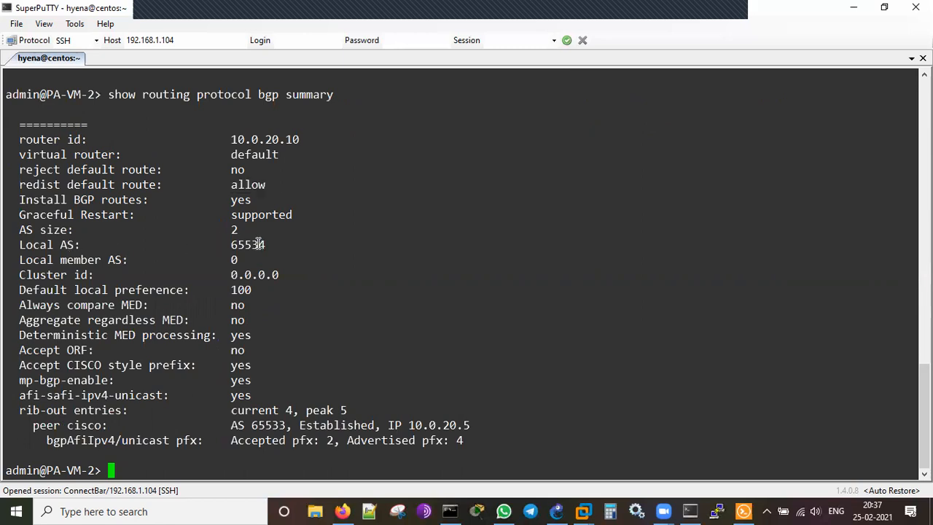
double_click(259, 244)
drag(28, 428, 476, 421)
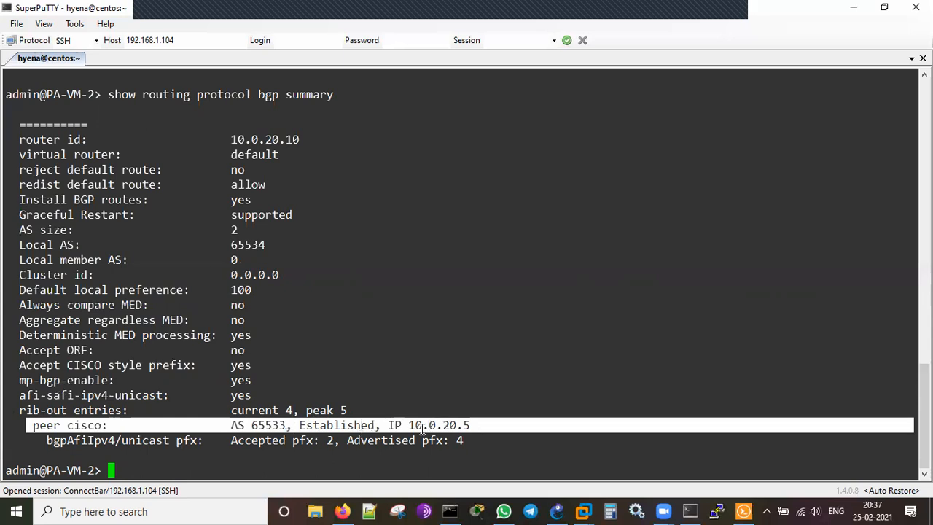
click(441, 376)
Run 'show routing protocol bgp peer', listing the BGP subcommands with ? along the way.
key(Return)
key(Up)
key(BackSpace)
key(BackSpace)
key(BackSpace)
key(BackSpace)
key(BackSpace)
key(BackSpace)
key(BackSpace)
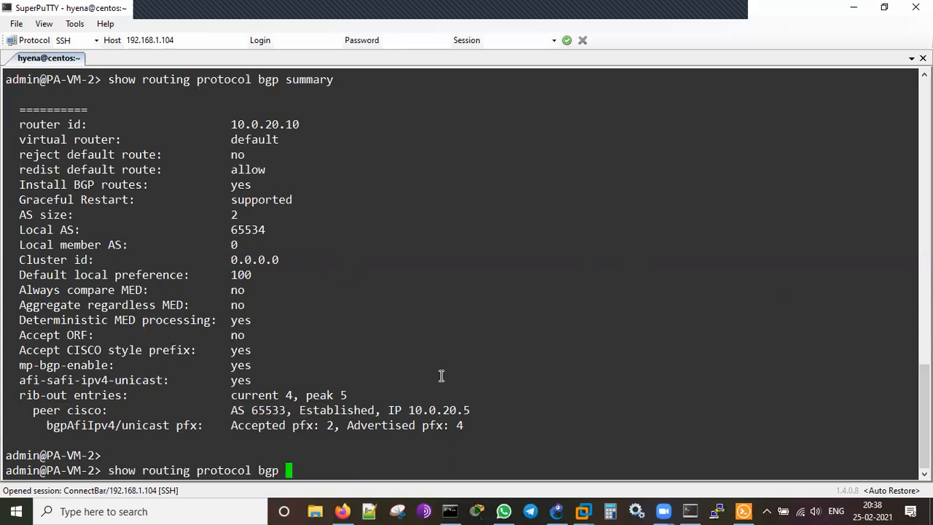
key(question)
text(peer)
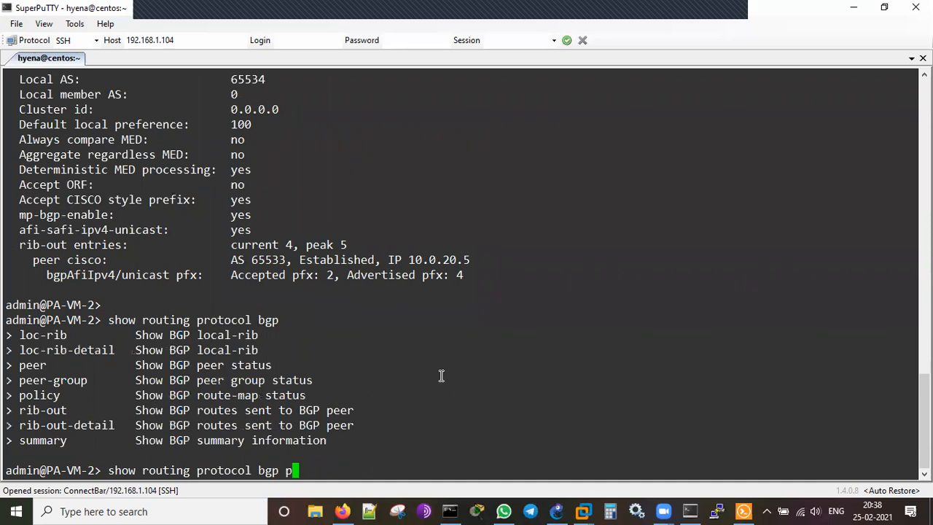
key(question)
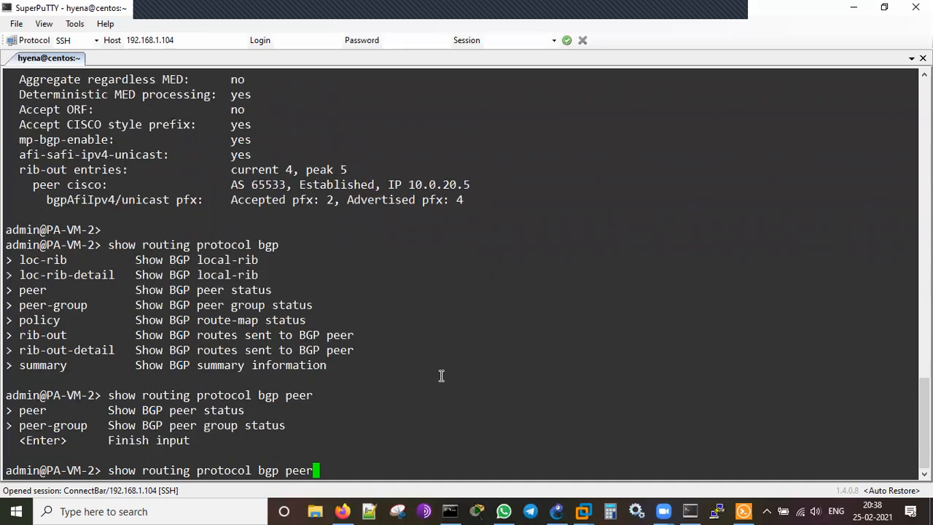
key(Return)
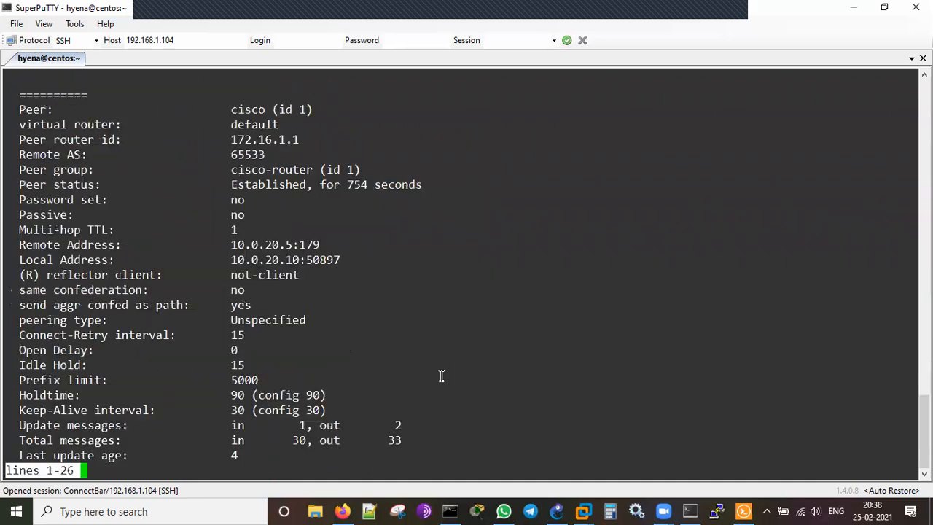
Highlight the cisco peer's router ID 172.16.1.1 and page through its remaining details.
double_click(274, 141)
click(417, 296)
key(space)
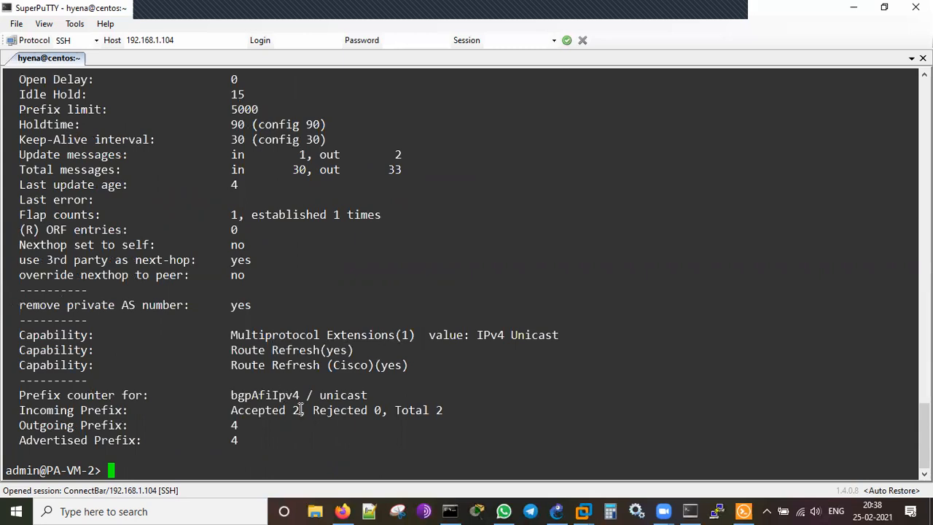
key(Up)
key(BackSpace)
key(BackSpace)
key(BackSpace)
key(BackSpace)
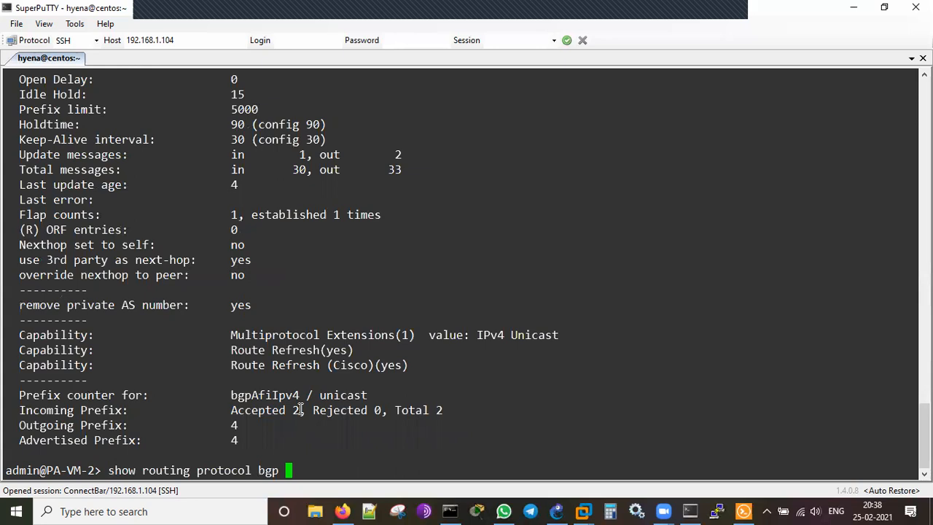
Try 'show routing protocol bgp policy', listing its aggregate, cond-adv, export and import options.
key(question)
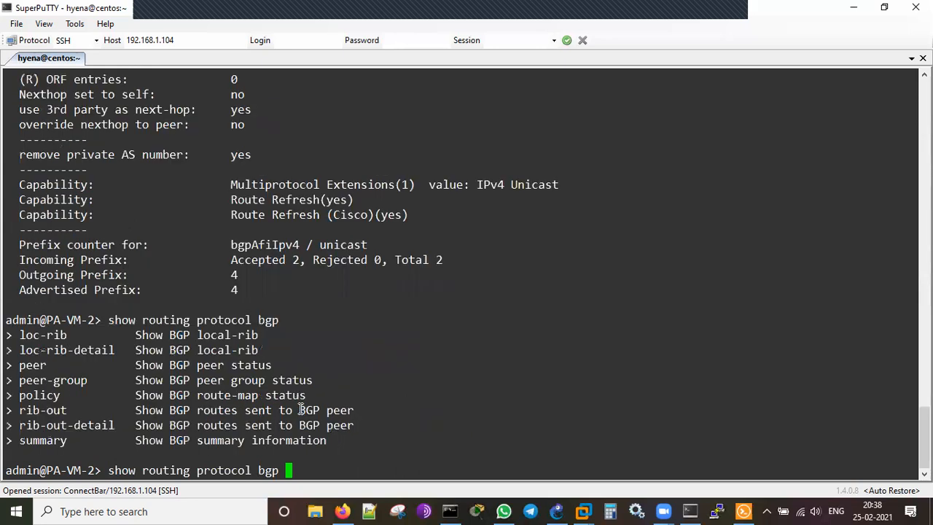
text(policy)
key(question)
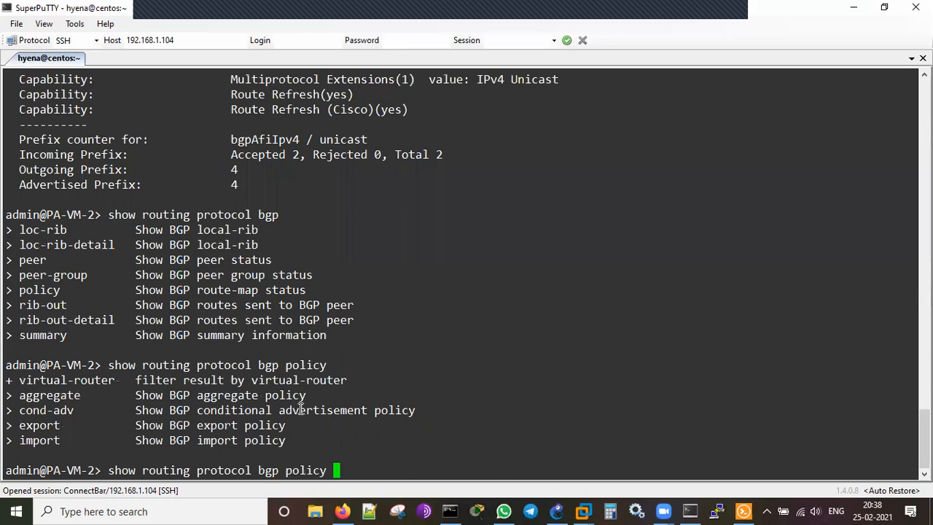
key(Return)
key(Return)
Rerun the policy query for virtual-router default, which returns Invalid syntax.
key(Up)
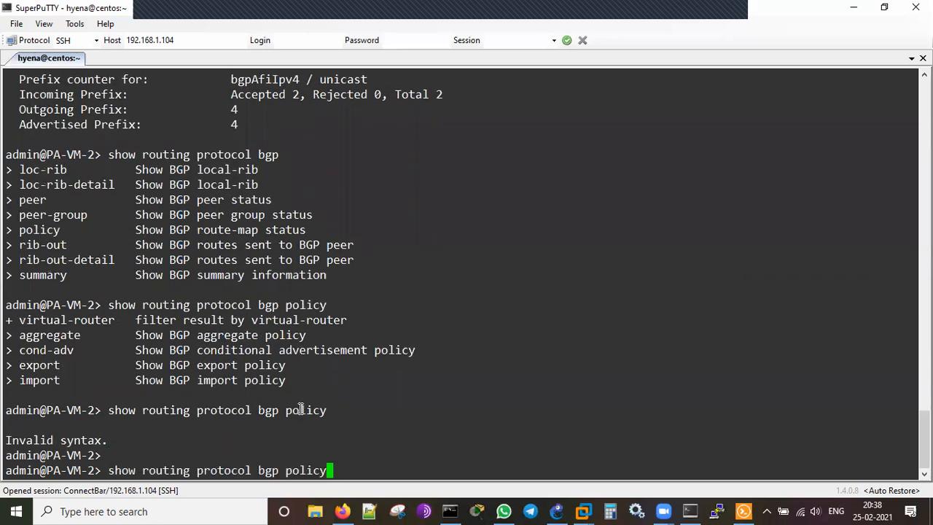
text(vri)
key(BackSpace)
key(BackSpace)
text(ir)
key(Tab)
key(Tab)
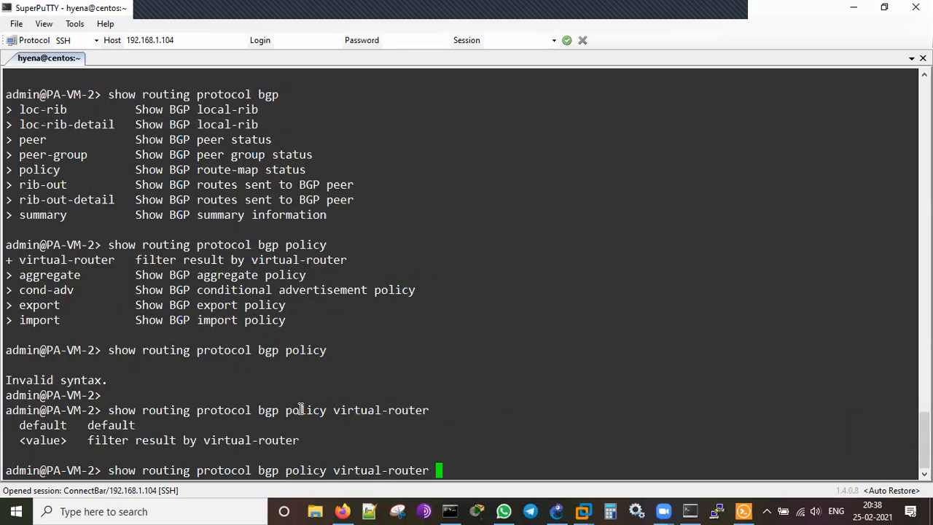
text(def)
key(Tab)
key(Return)
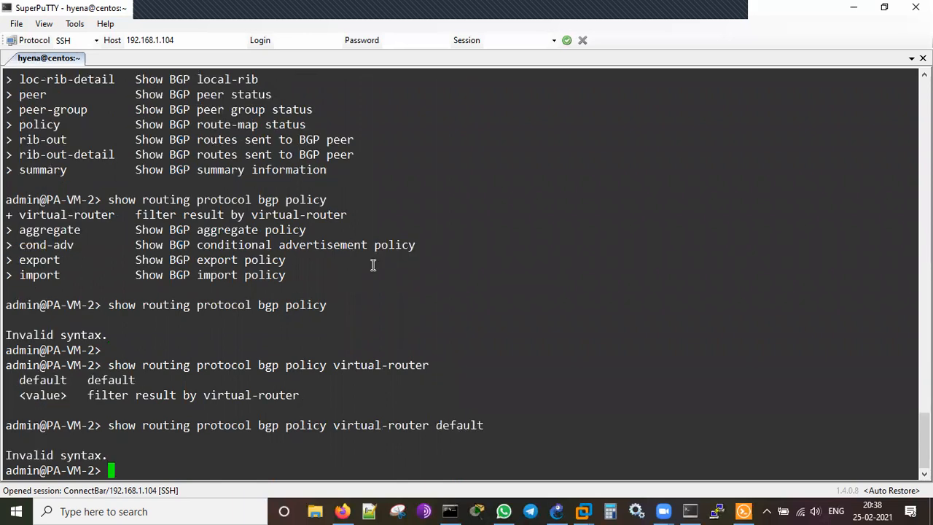
Recall the last command and start rewriting it to end with 'route'.
key(Return)
key(Up)
key(BackSpace)
key(BackSpace)
key(BackSpace)
key(BackSpace)
key(BackSpace)
key(BackSpace)
key(BackSpace)
key(BackSpace)
key(BackSpace)
key(BackSpace)
key(BackSpace)
key(BackSpace)
key(BackSpace)
key(BackSpace)
key(BackSpace)
key(BackSpace)
key(BackSpace)
key(BackSpace)
key(BackSpace)
key(BackSpace)
key(BackSpace)
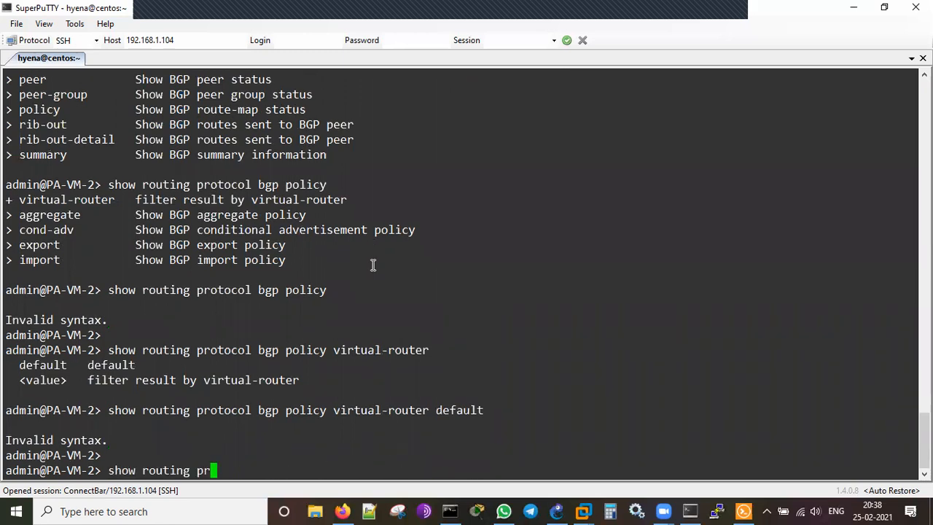
text(route)
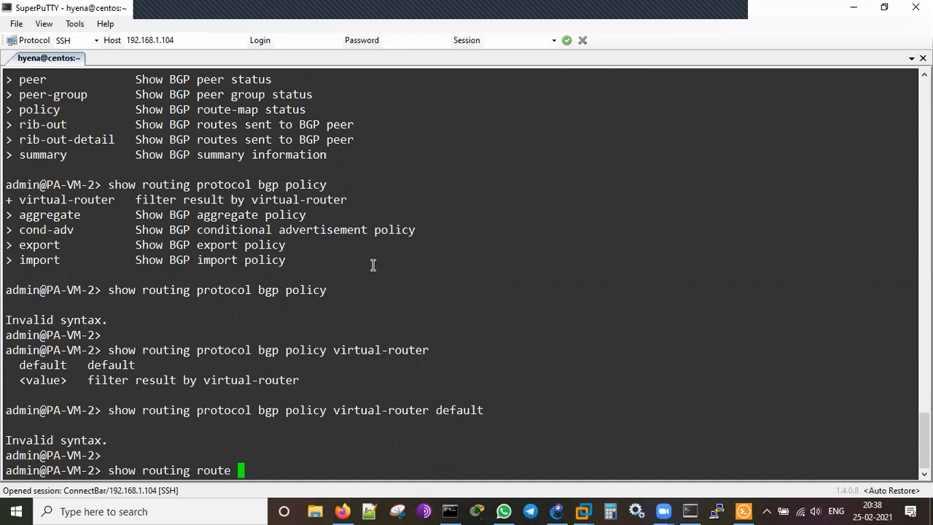
key(Return)
key(space)
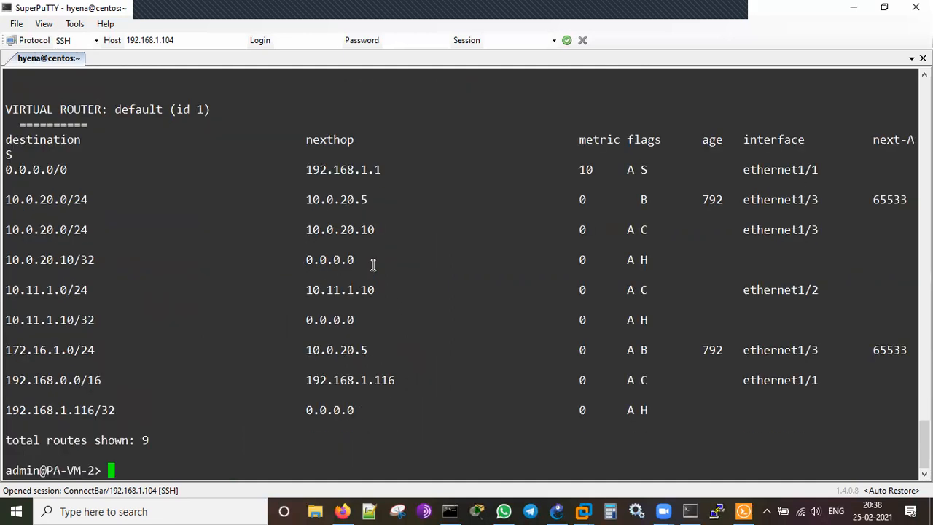
key(Return)
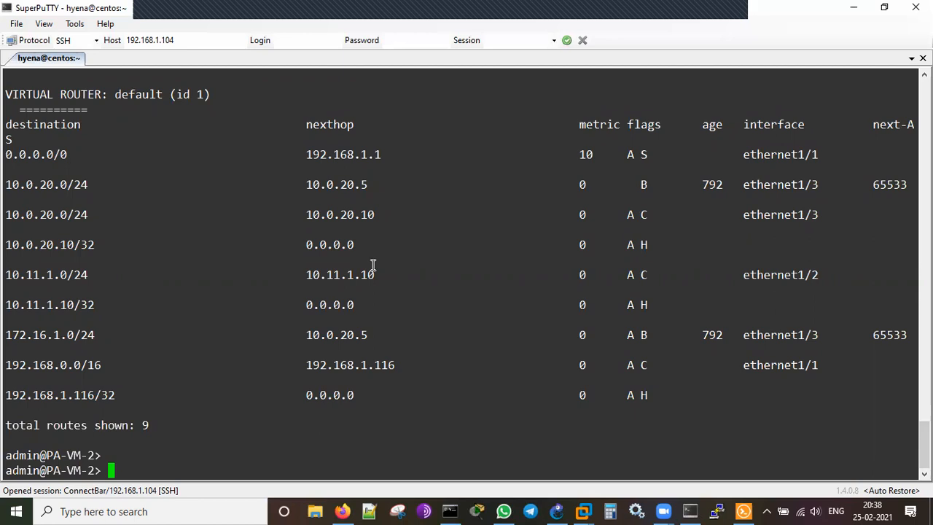
scroll(372, 265, up, 4)
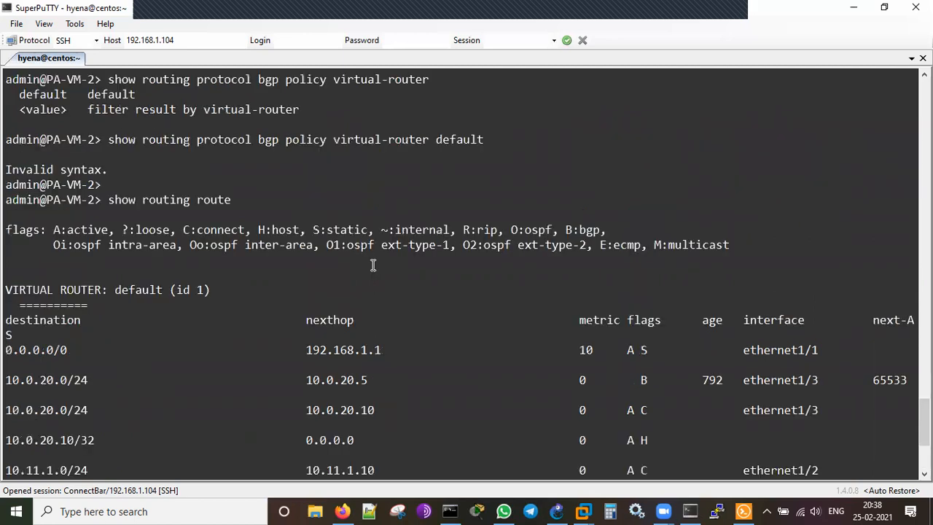
scroll(372, 265, down, 4)
key(Return)
key(Return)
text(show session all)
key(Return)
key(Return)
key(Return)
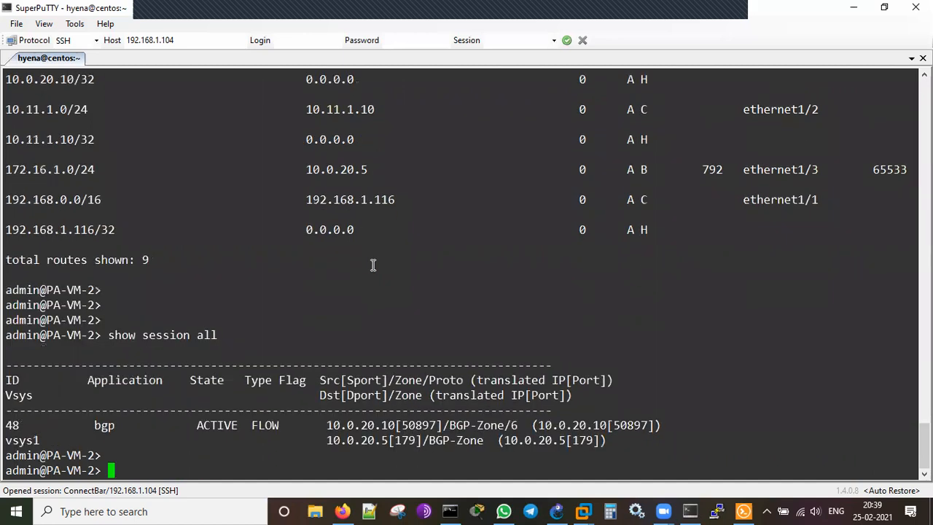
double_click(219, 412)
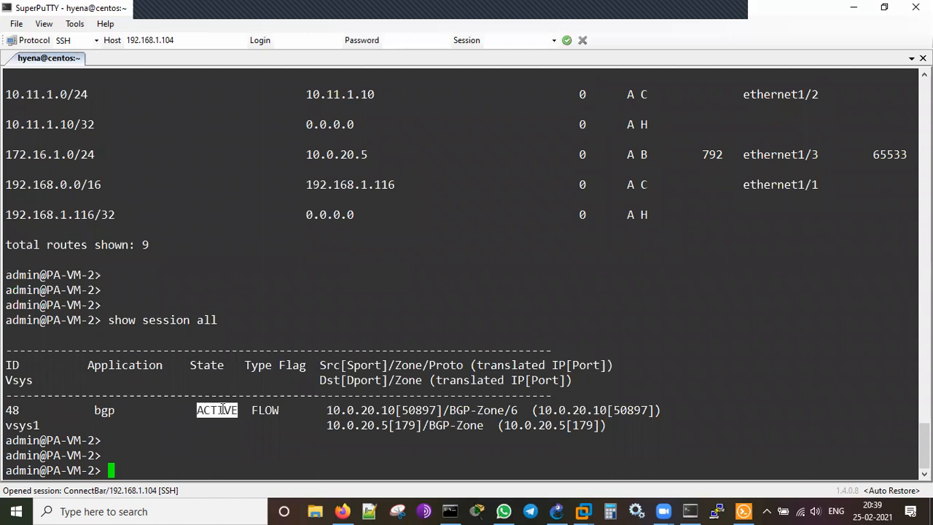
double_click(363, 423)
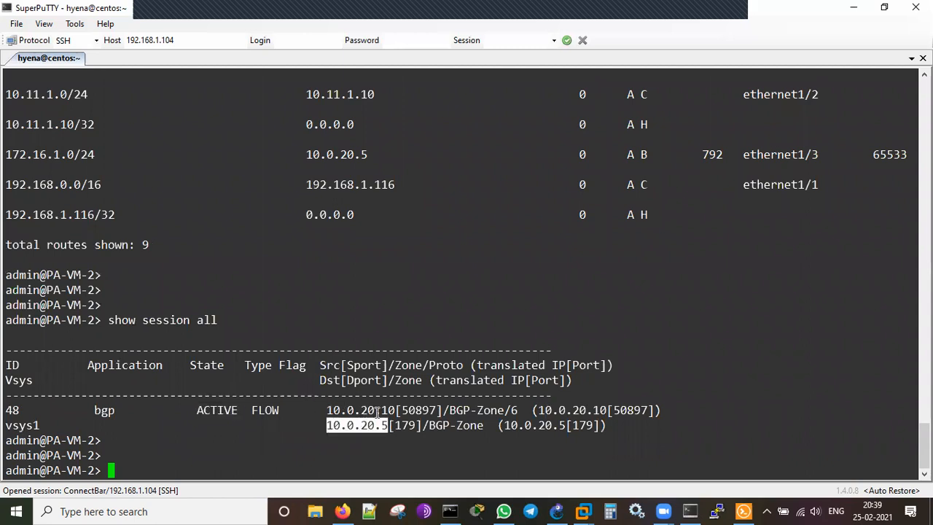
double_click(377, 411)
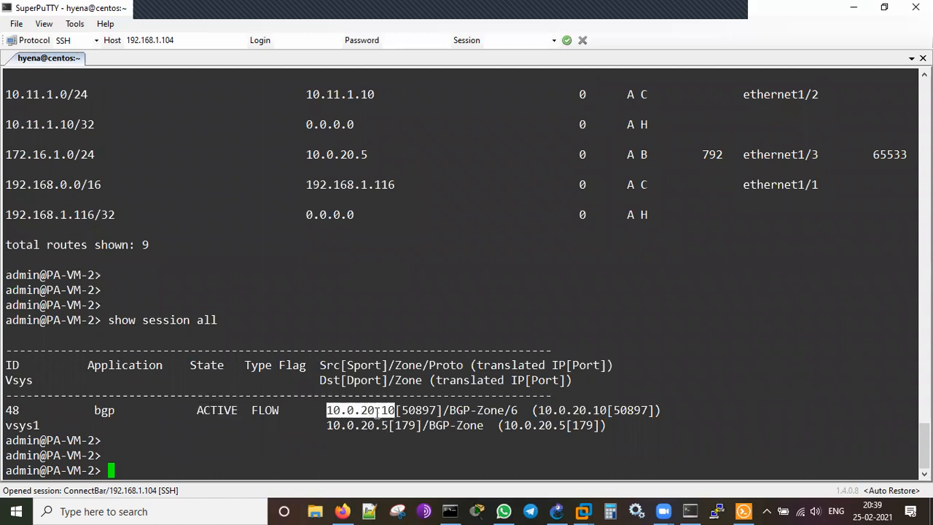
double_click(466, 410)
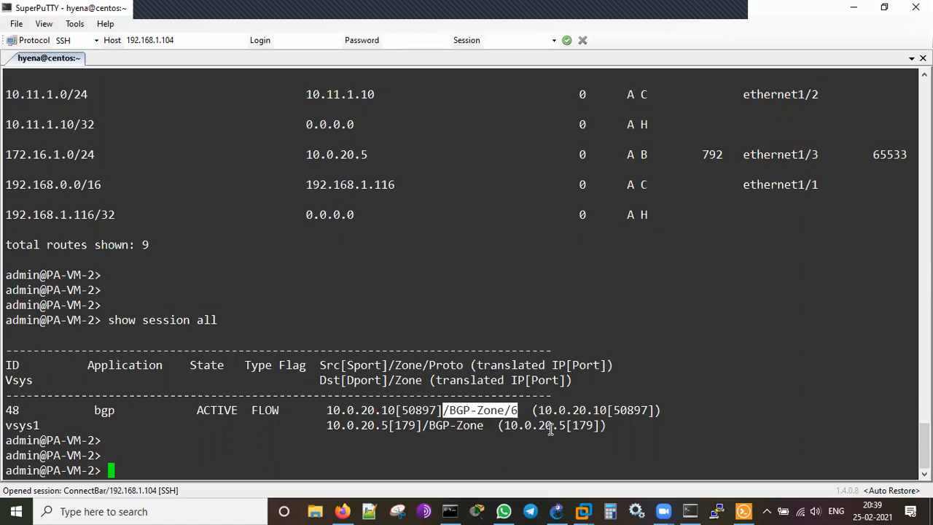
click(359, 425)
double_click(359, 425)
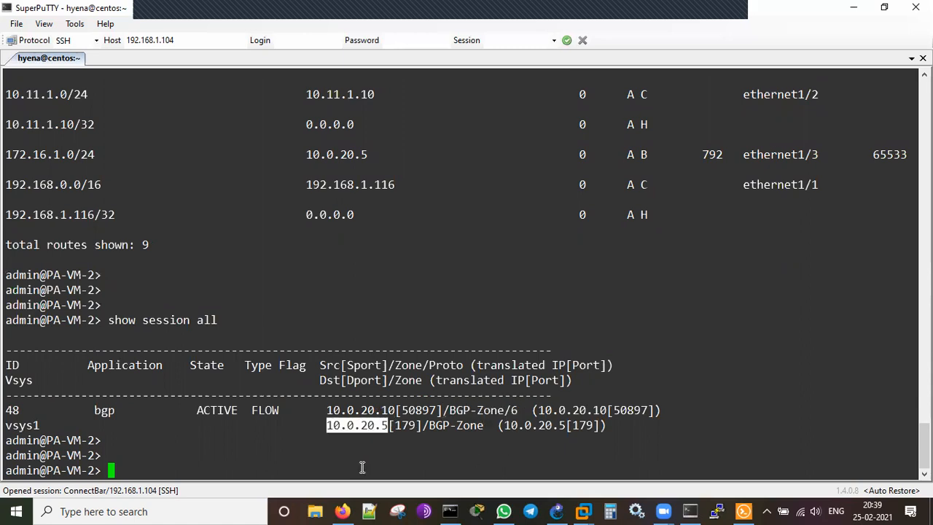
click(457, 430)
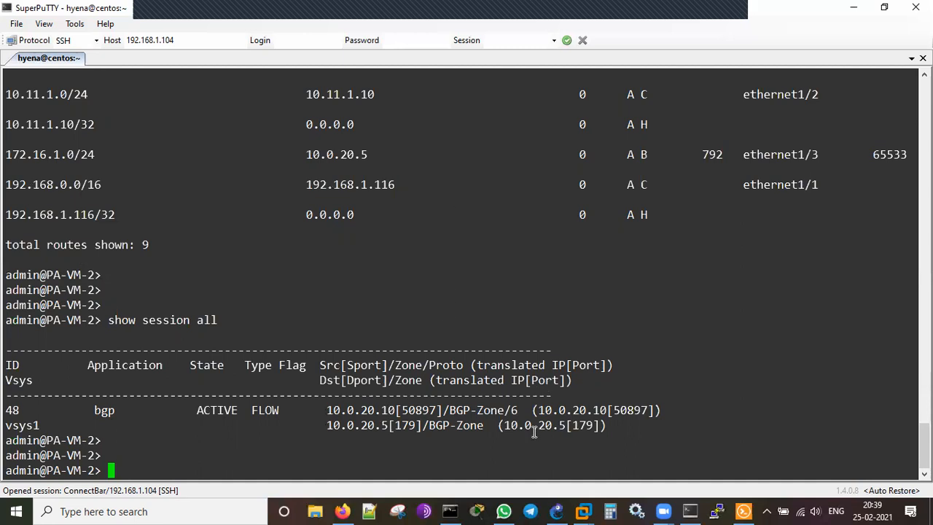
Open PC1's console from the GNS3 topology.
click(556, 511)
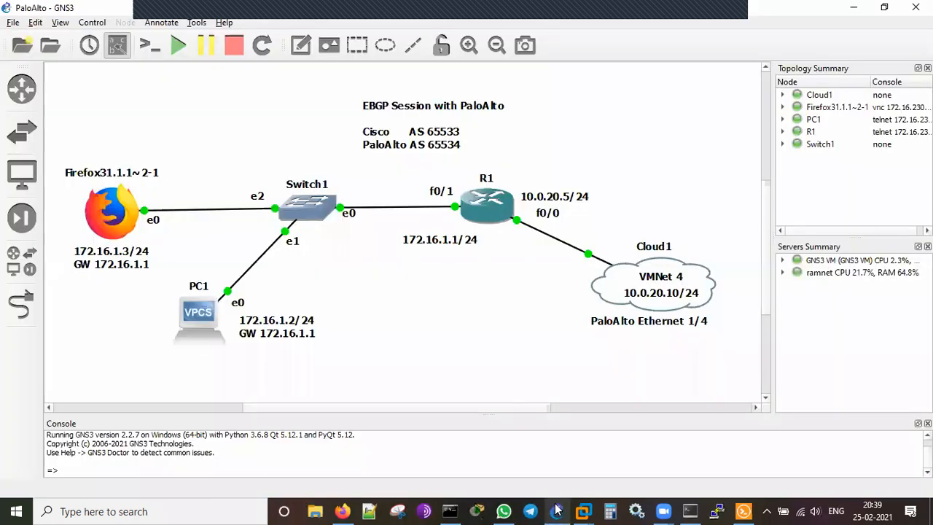
right_click(203, 330)
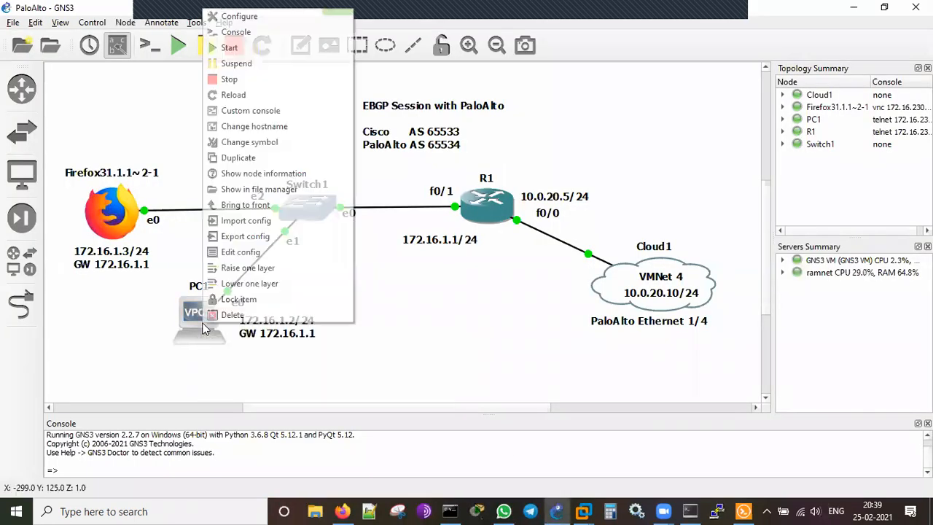
click(236, 32)
click(742, 510)
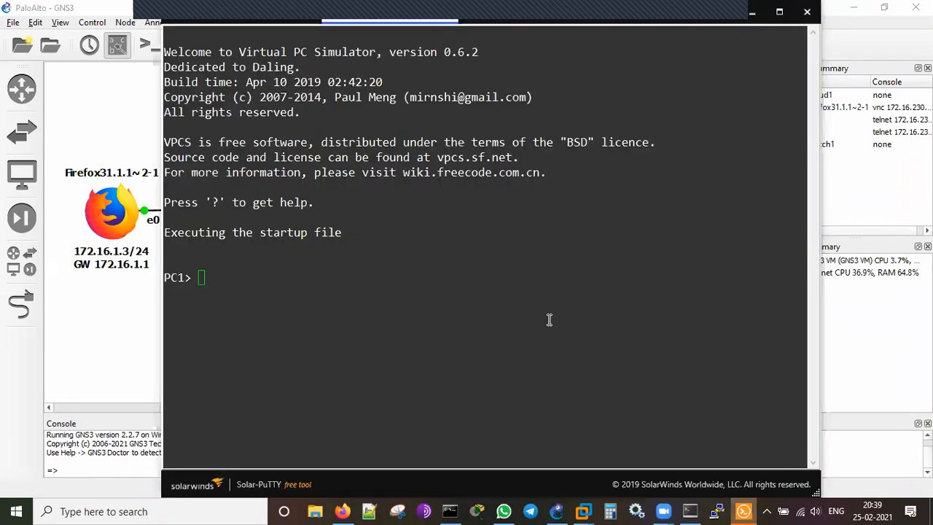
Check PC1's settings with show ip, then set 172.16.1.2/24 with gateway 172.16.1.1.
text(show ip)
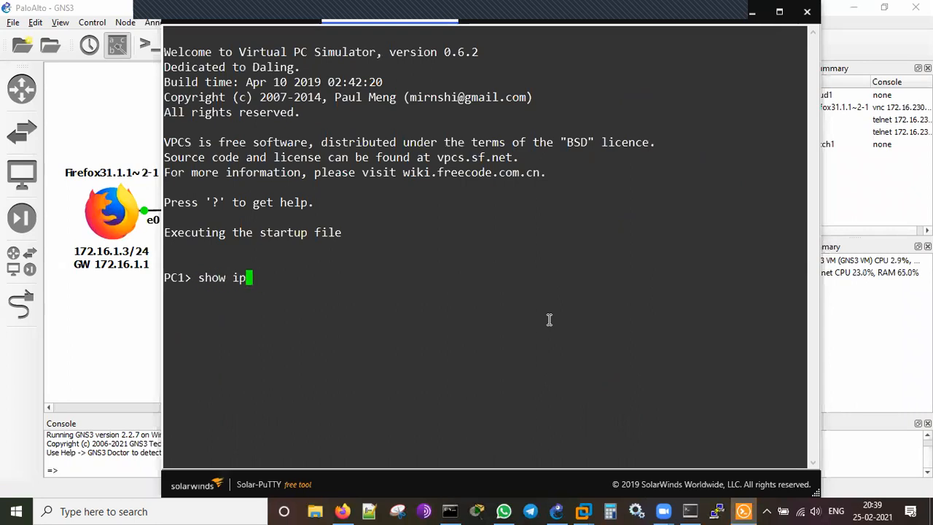
key(Return)
key(Return)
key(Return)
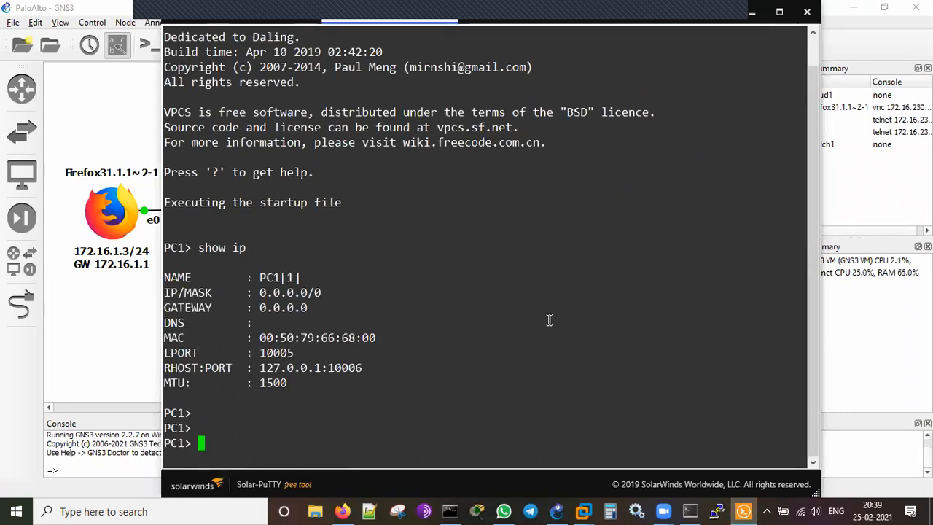
text(ip 172)
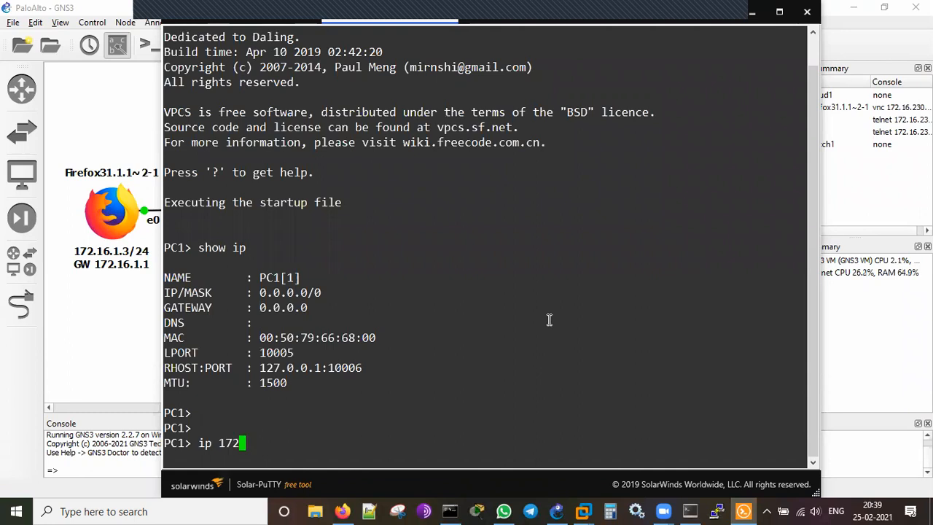
text(.16.1.2/)
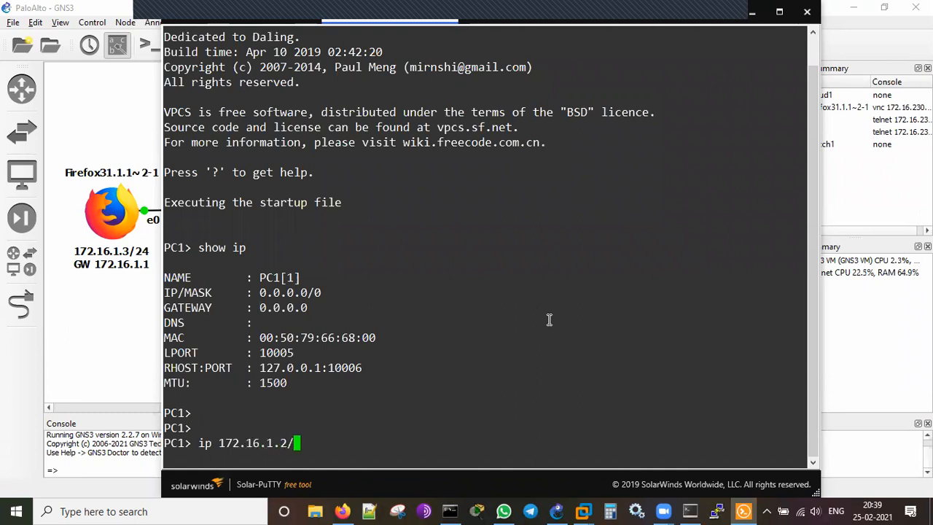
text(24 172.16.1.)
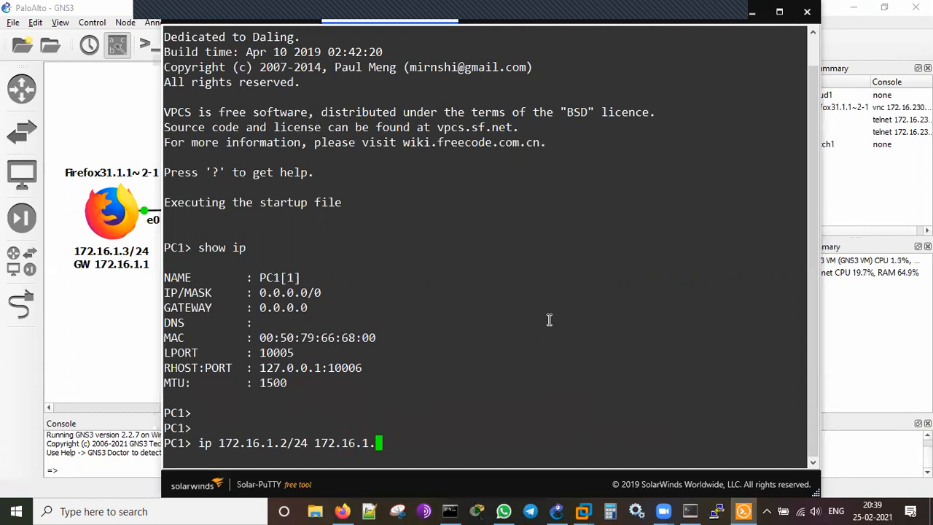
text(1)
key(Return)
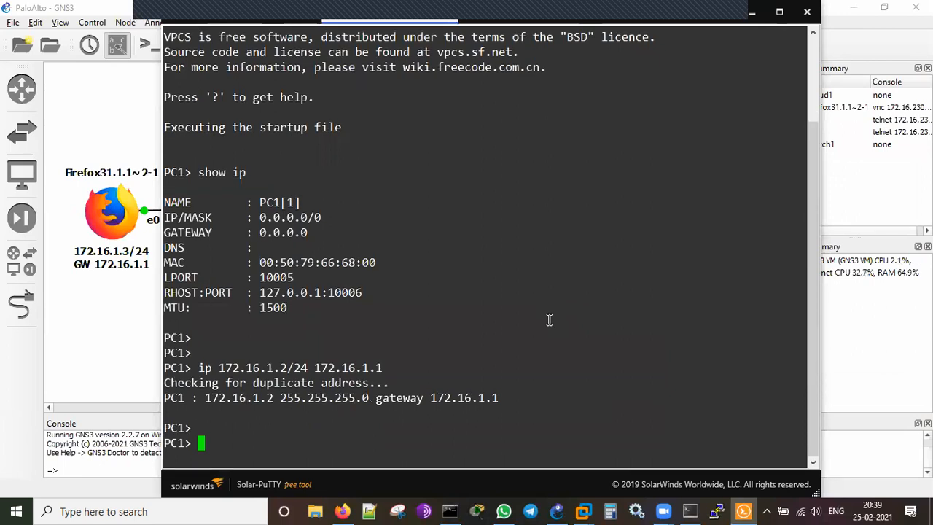
Ping the gateway 172.16.1.1 from PC1's console.
click(82, 347)
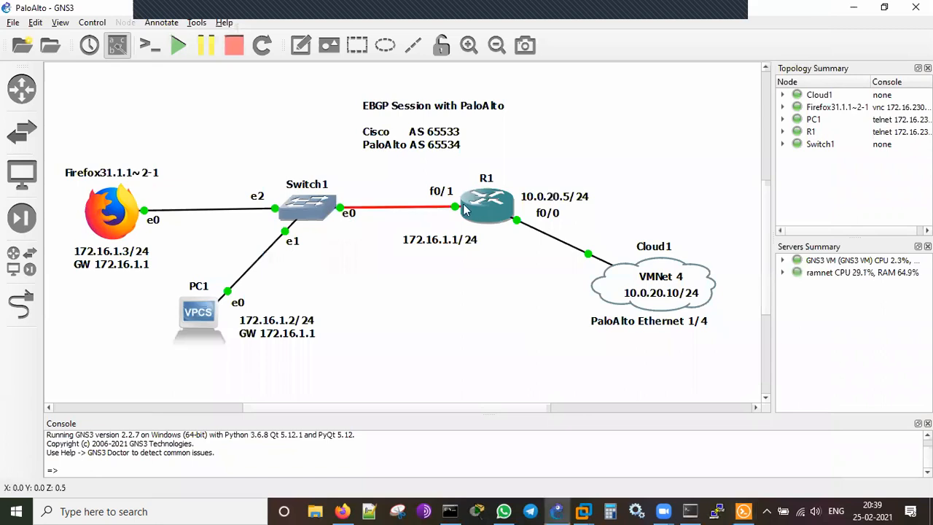
key(alt+Tab)
text(ping 172.16.1.1)
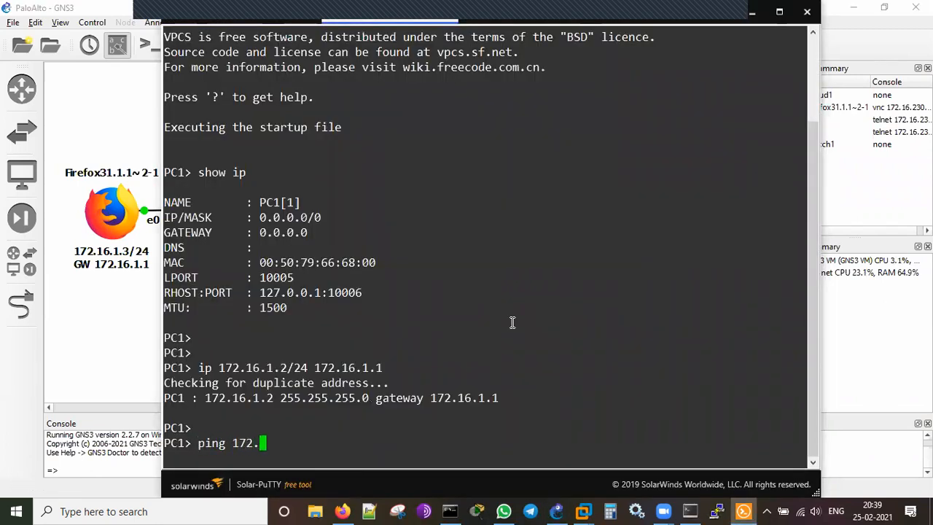
key(Return)
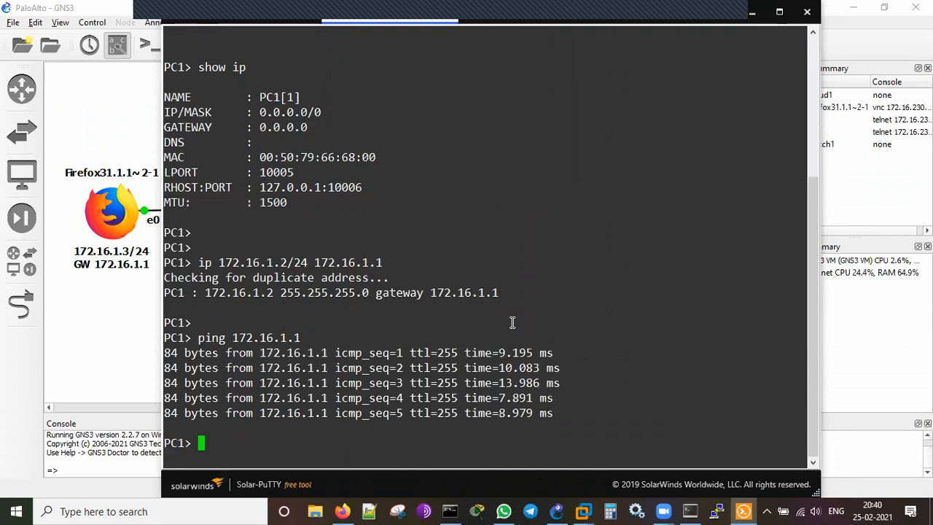
key(Return)
Ping 8.8.8.8 twice until replies come back.
text(ping 8.8.8.8)
key(Return)
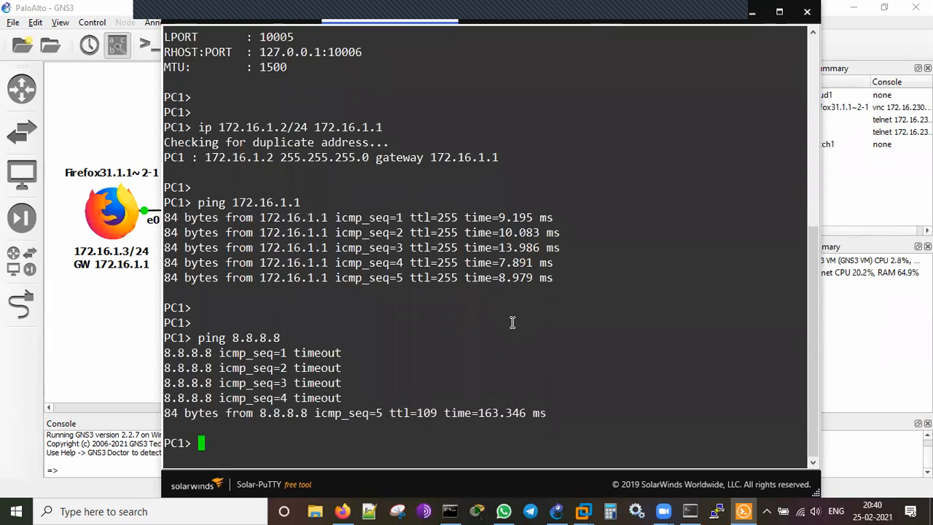
key(Up)
key(Return)
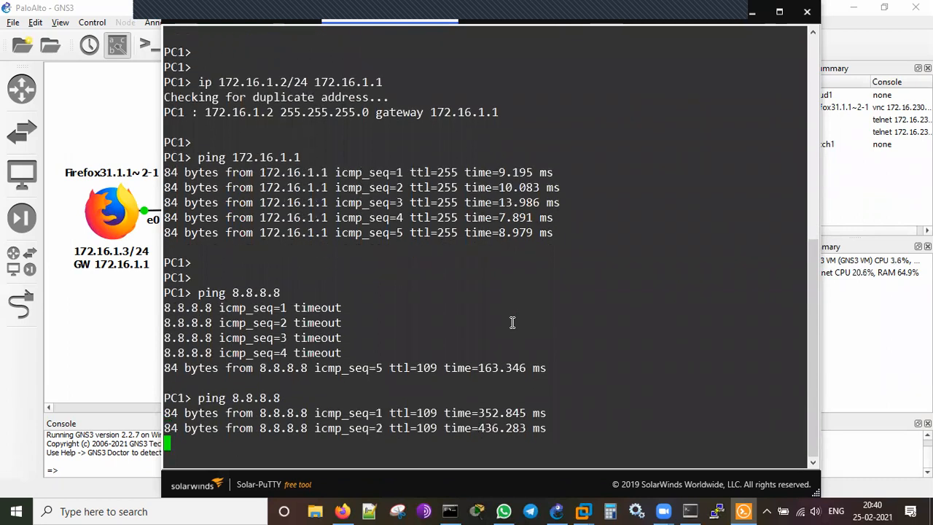
Rerun show session all on PA-VM and highlight PC1's 172.16.1.2 to 8.8.8.8 ping sessions.
click(689, 510)
key(Up)
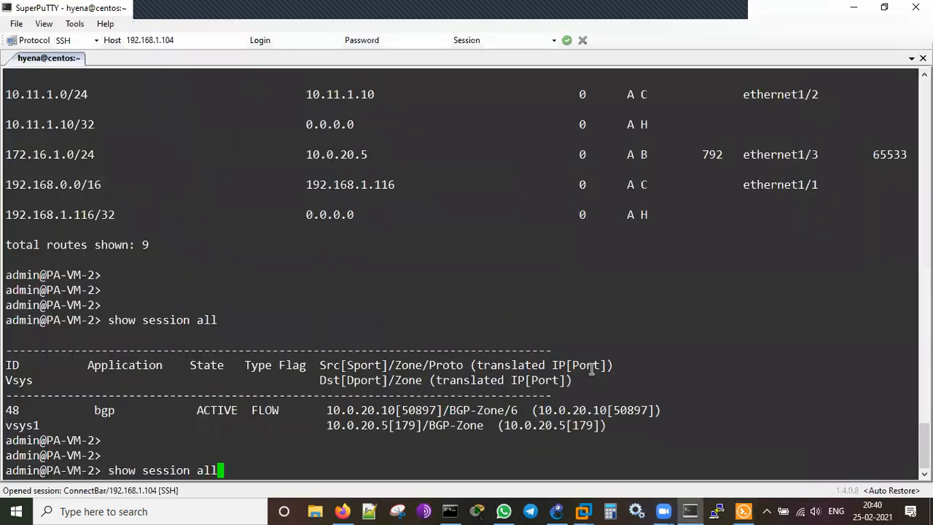
key(Return)
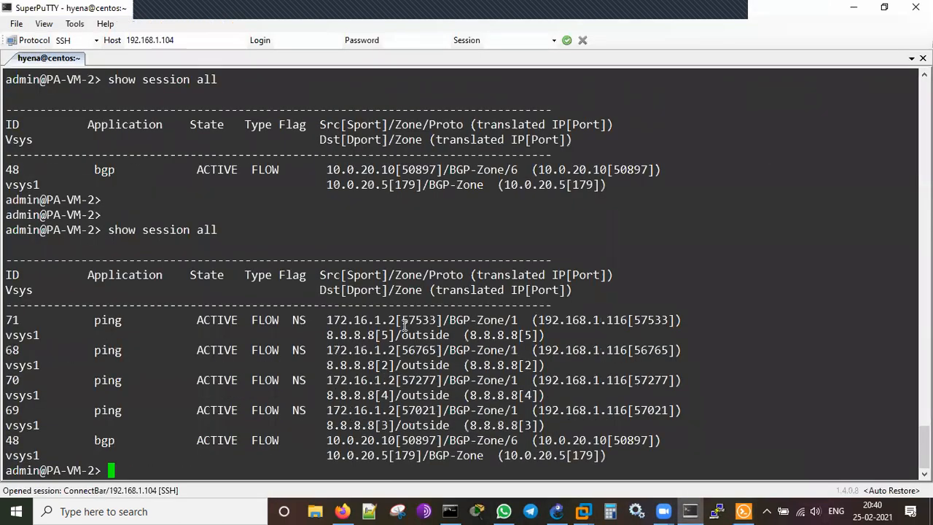
double_click(368, 321)
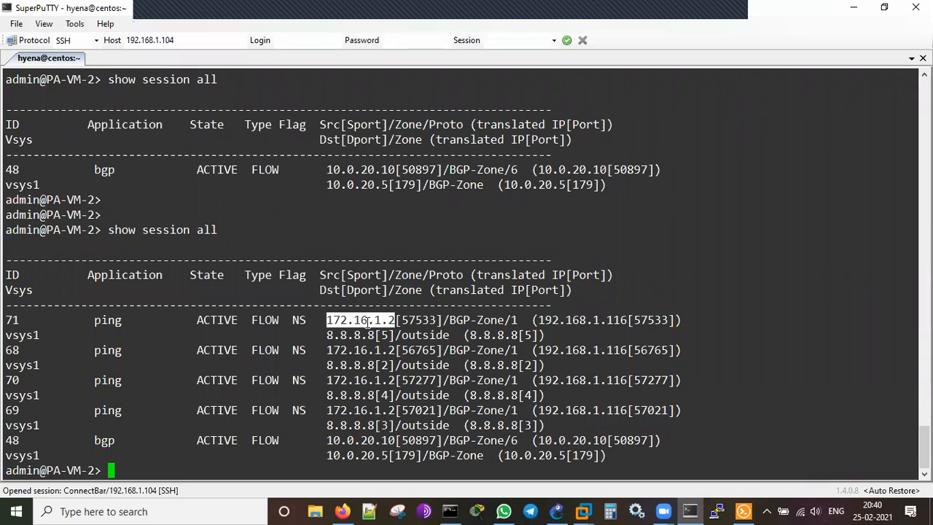
double_click(348, 335)
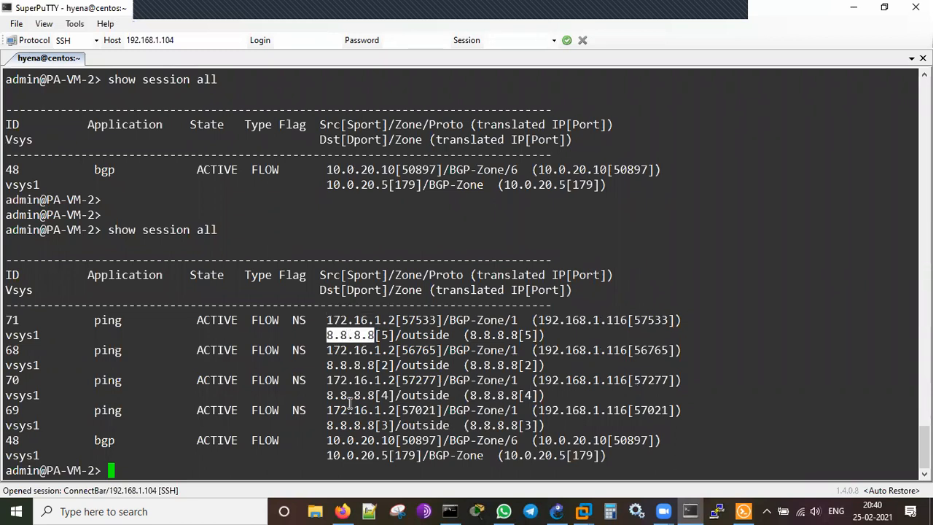
double_click(114, 321)
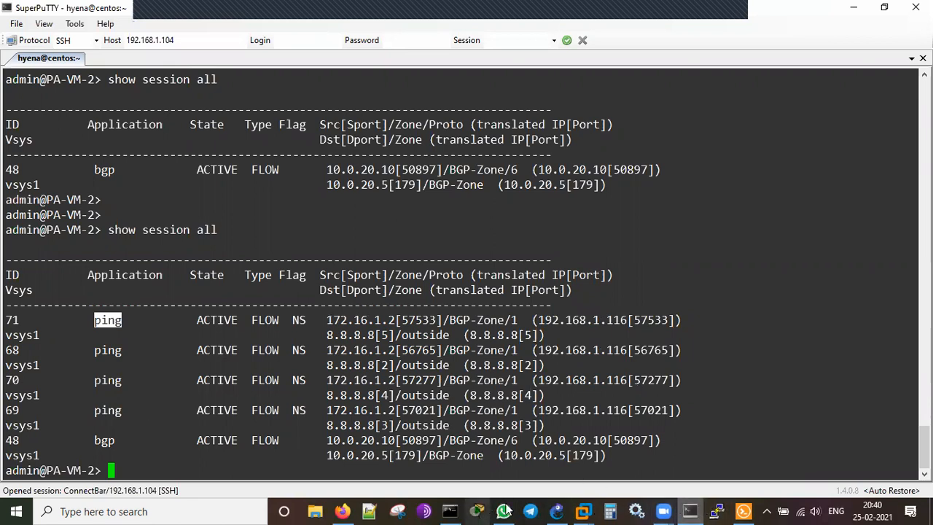
click(558, 511)
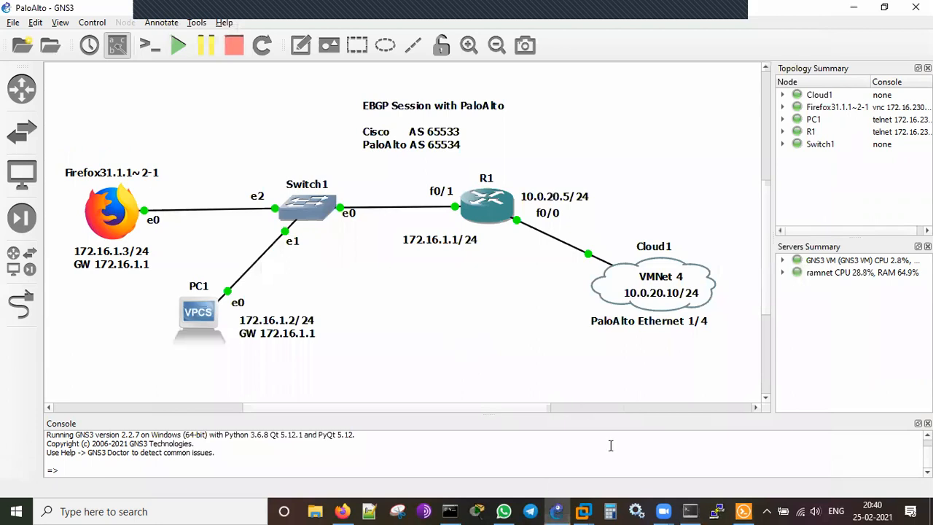
Open the Firefox node's TightVNC console and close its Private Browsing window.
click(743, 511)
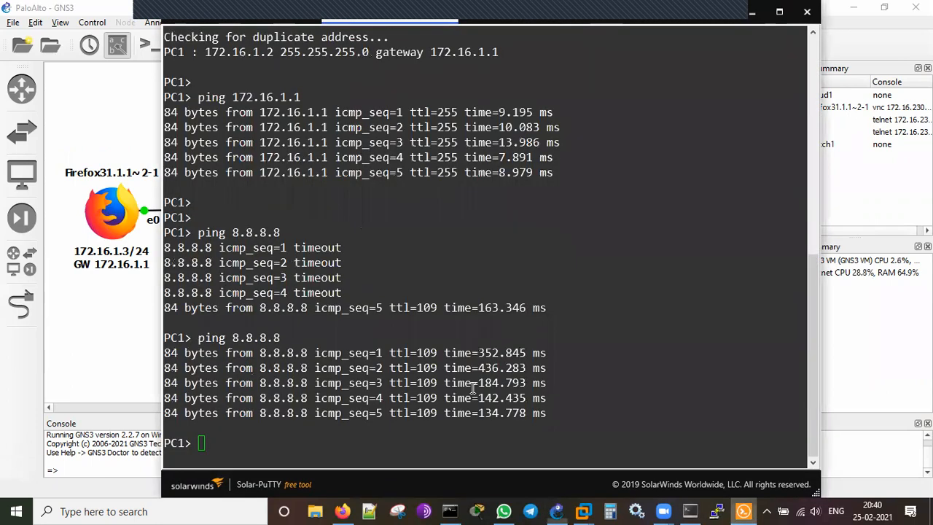
click(752, 13)
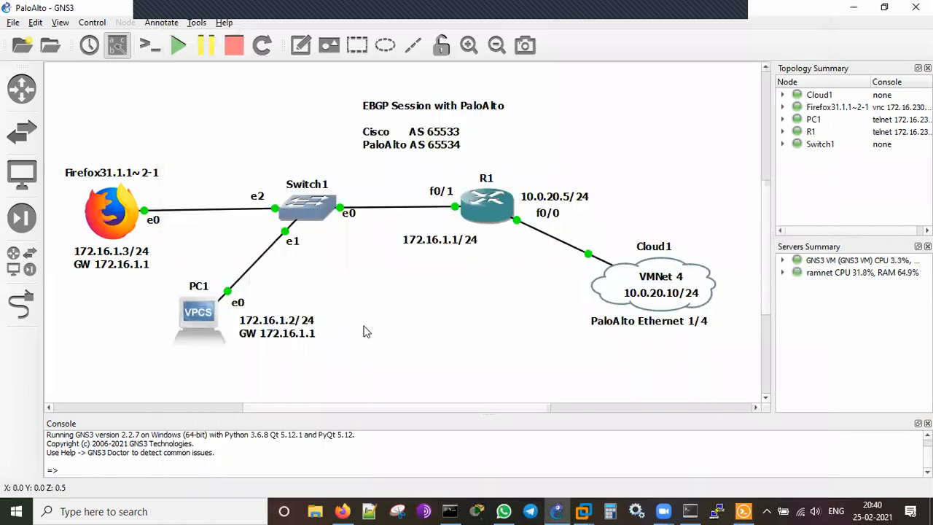
right_click(111, 216)
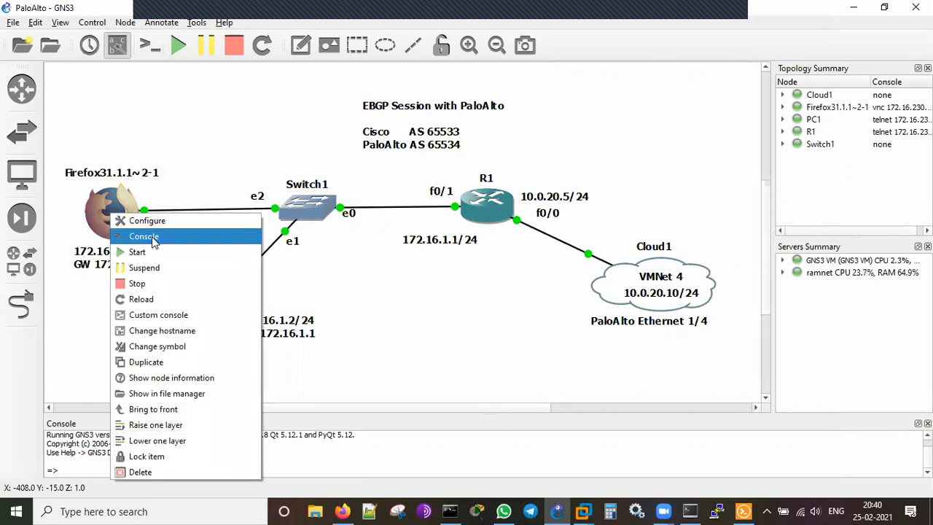
click(143, 236)
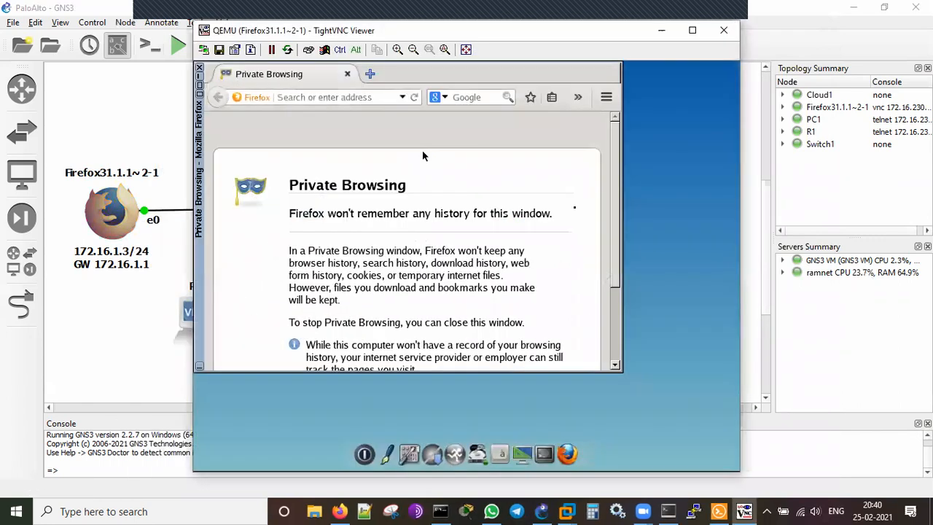
click(199, 70)
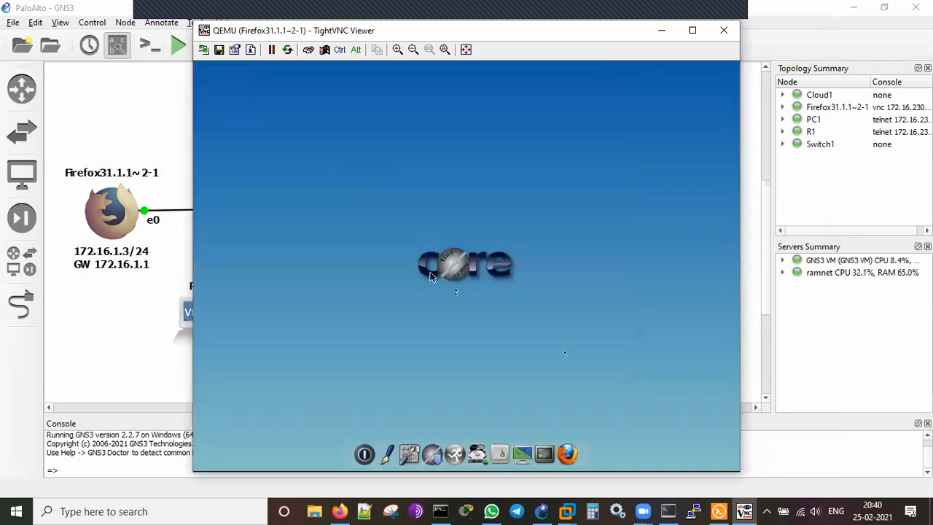
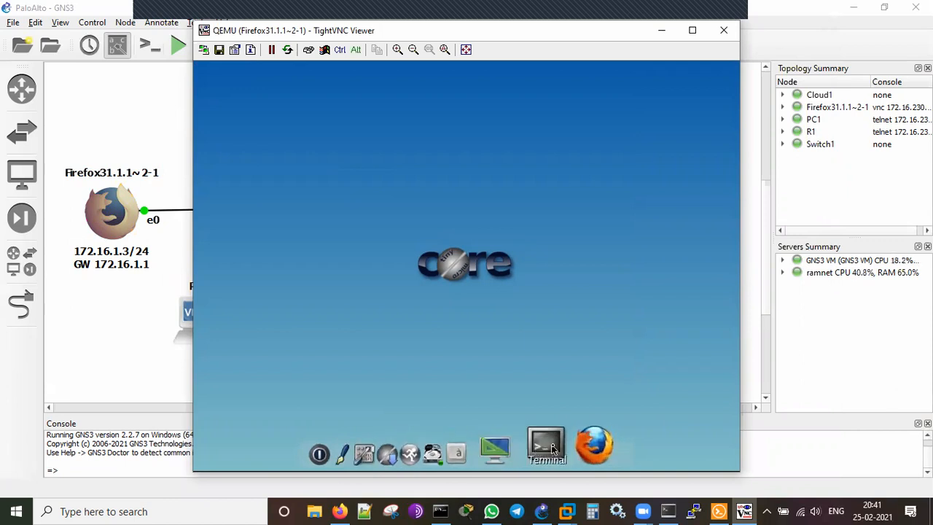
Run ip a in a guest terminal to list the network interfaces.
click(546, 445)
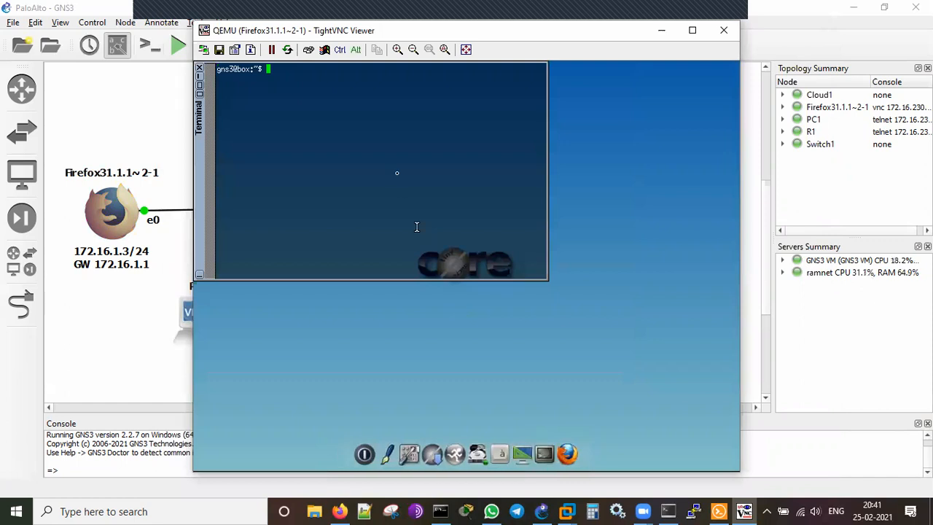
text(ip a)
key(Return)
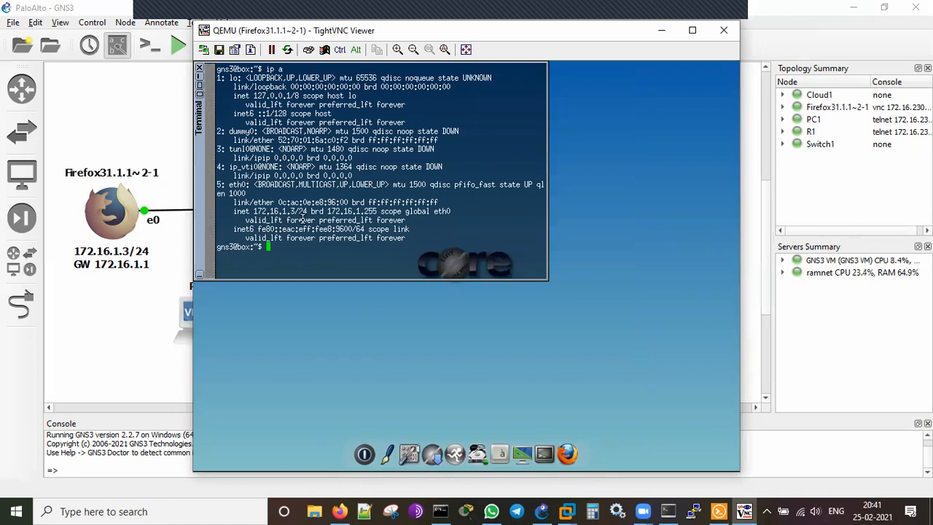
In Control Panel Network, give eth0 IP 172.16.1.5 and gateway 172.16.1.1, and apply.
click(414, 455)
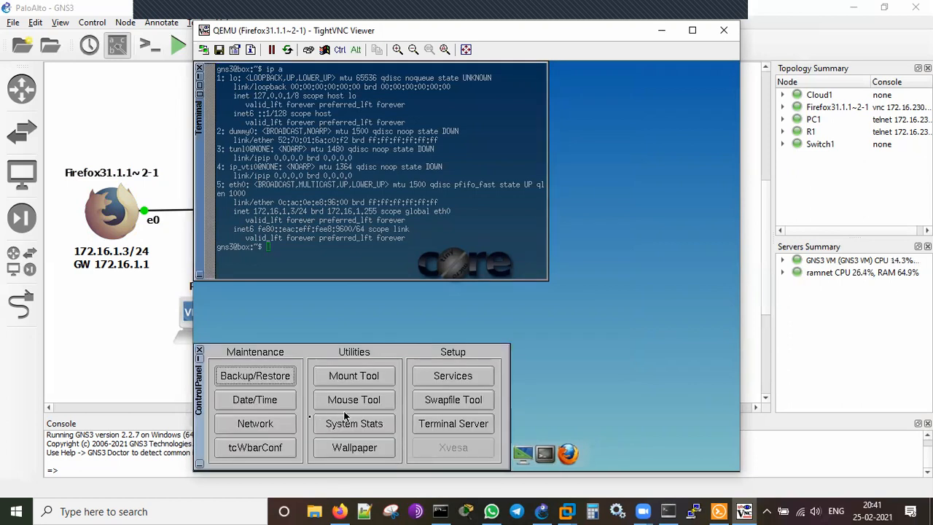
click(255, 424)
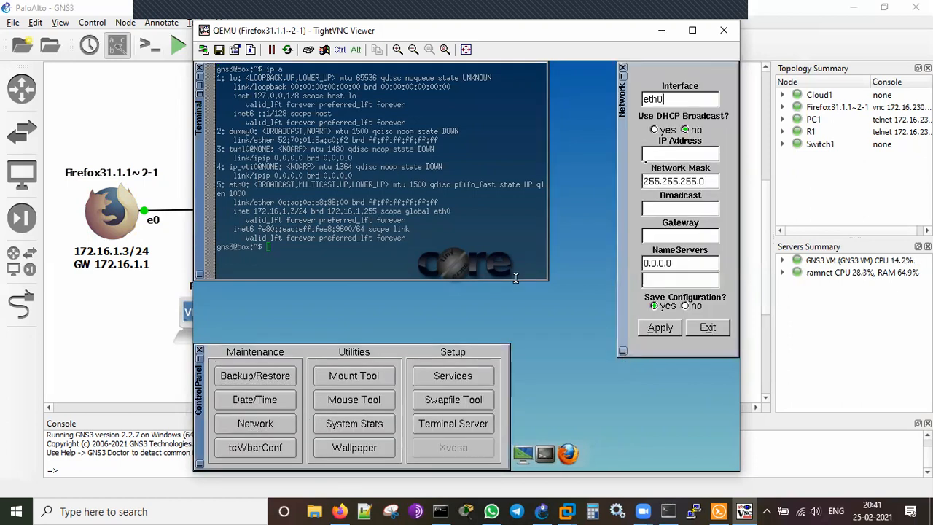
text(172.16.1)
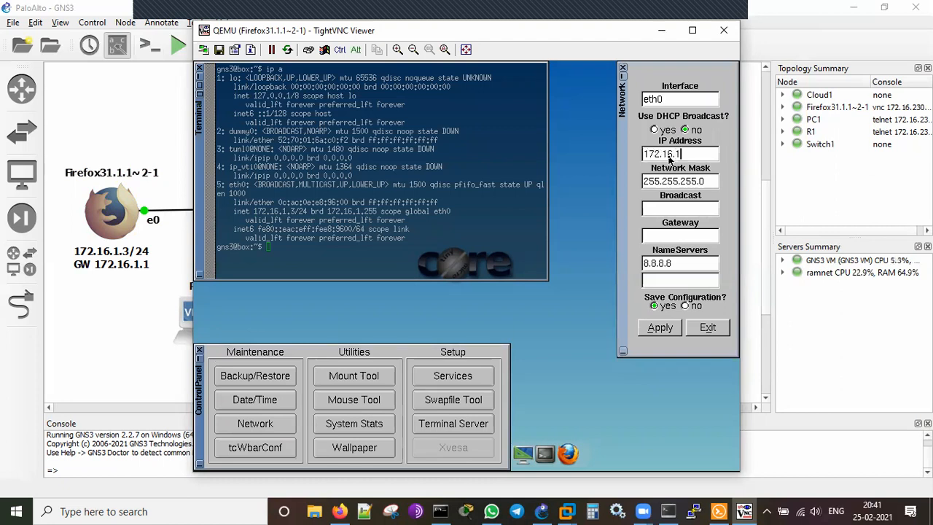
text(.5)
click(672, 209)
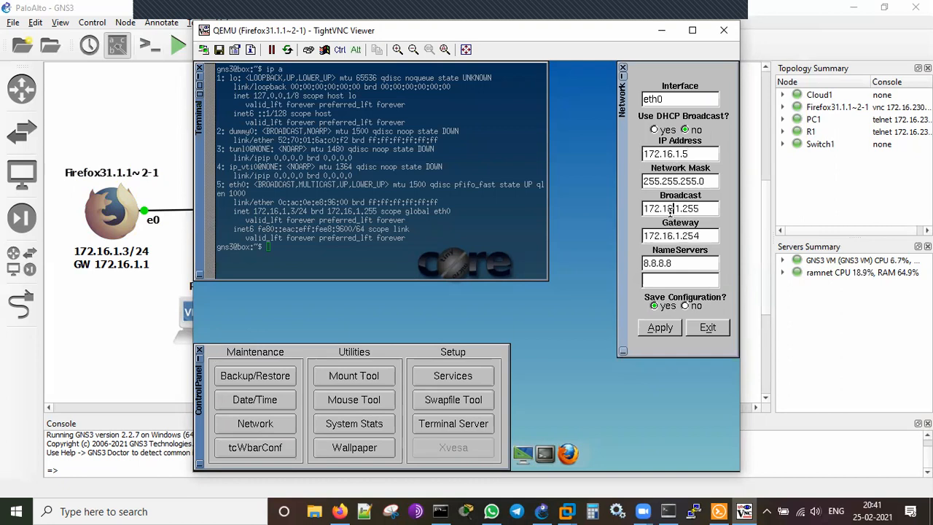
click(709, 236)
key(BackSpace)
click(661, 333)
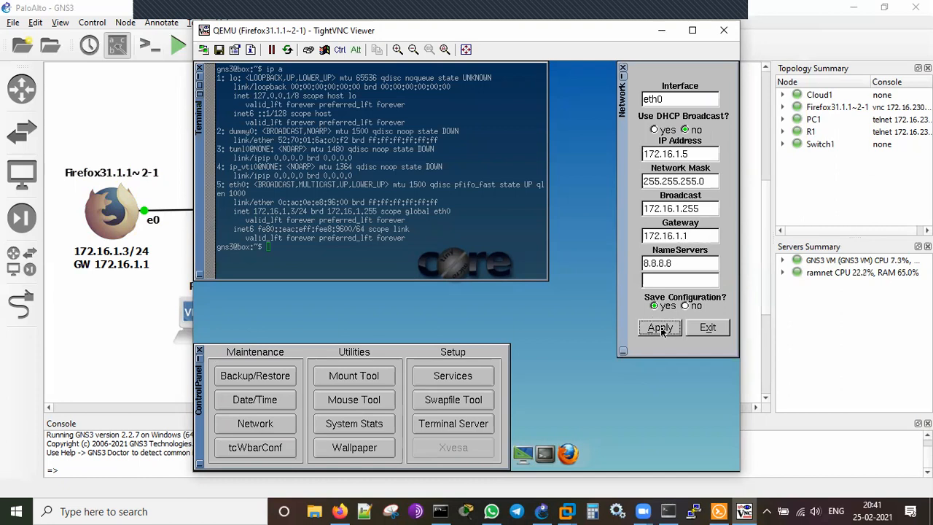
click(704, 332)
Rerun ip a and highlight the new address 172.16.1.5.
click(484, 250)
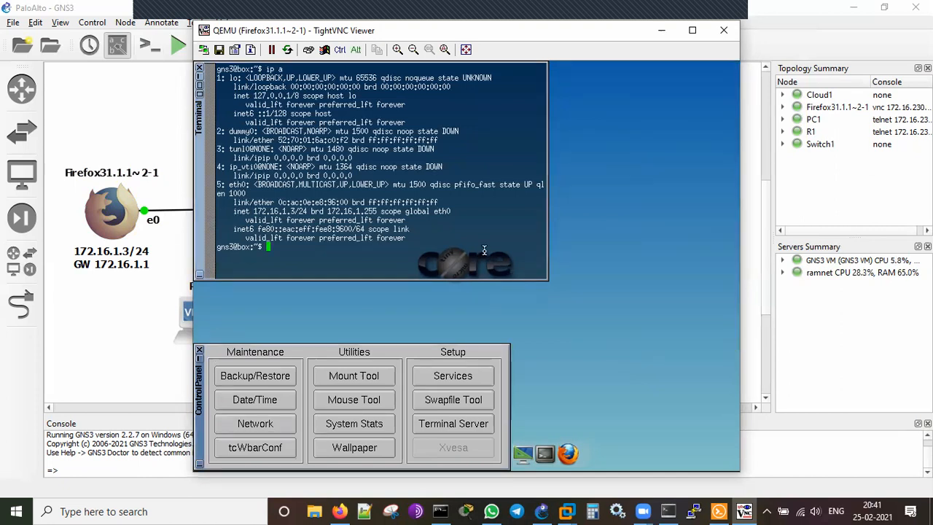
key(Return)
key(Return)
text(ip a)
key(Return)
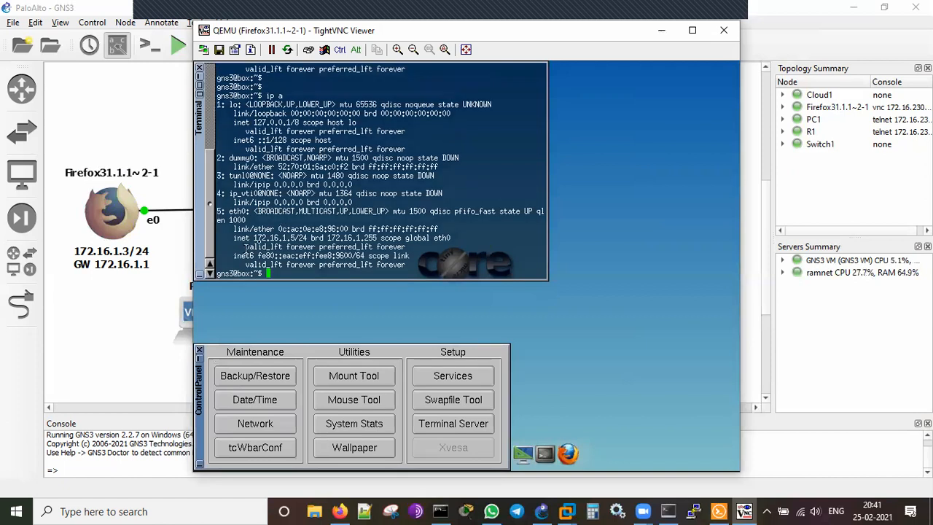
drag(257, 235, 296, 236)
click(334, 247)
Launch the guest's Firefox and load google.com.
click(573, 452)
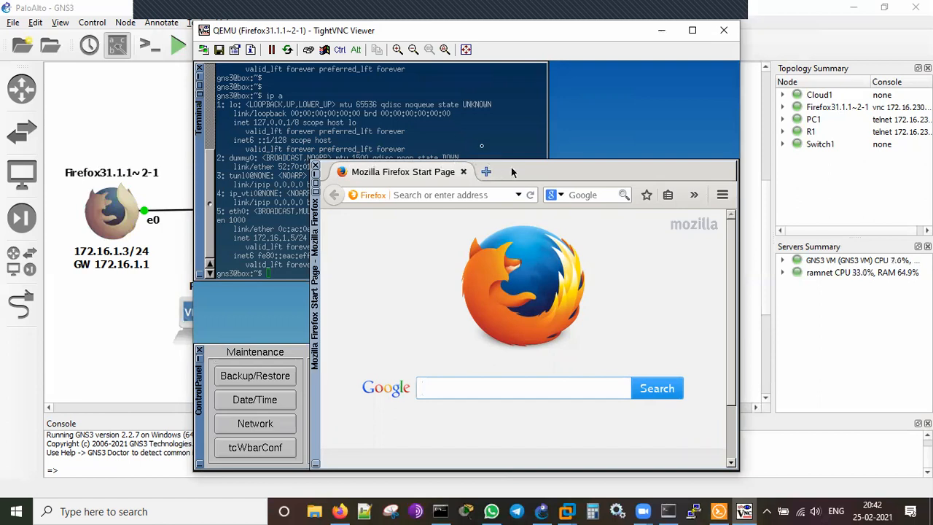
click(481, 198)
text(google.com)
key(Return)
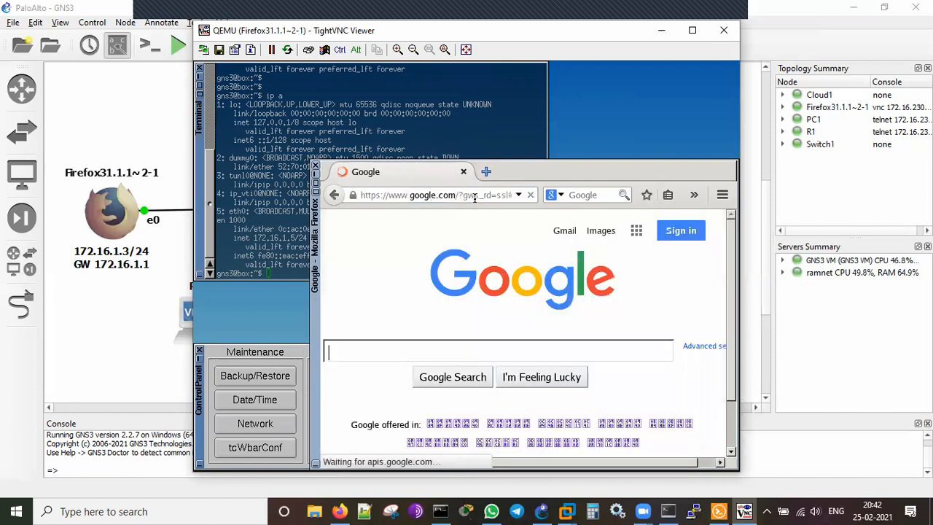
Search Google for 'paloalto networks' and open the Palo Alto Networks result.
click(475, 197)
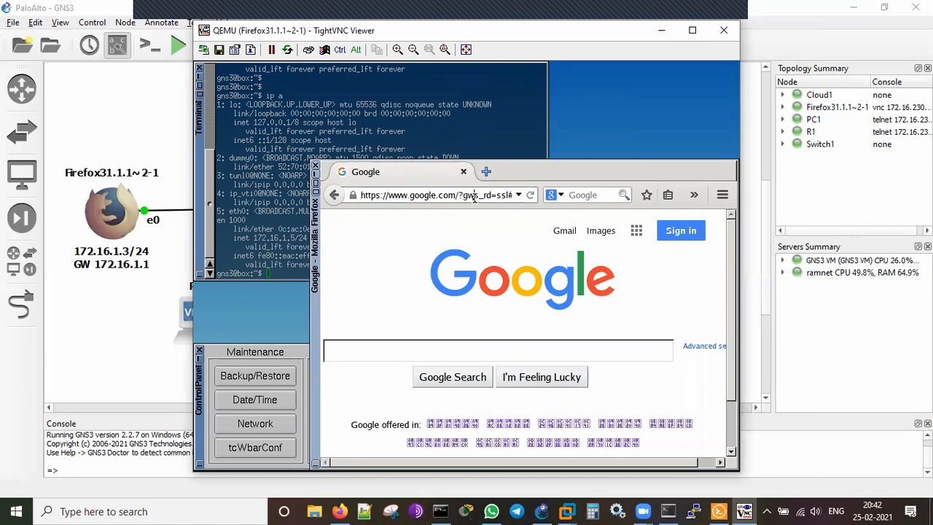
click(461, 349)
text(paloalo)
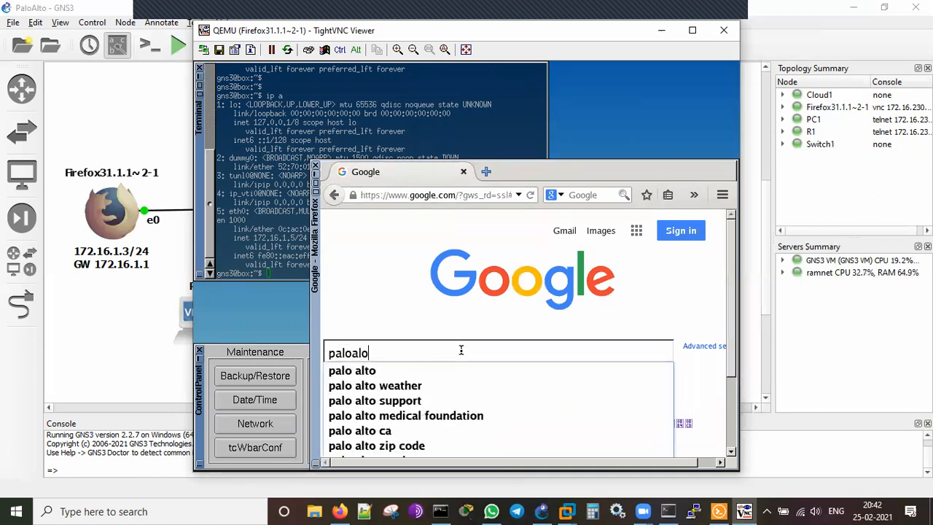
key(BackSpace)
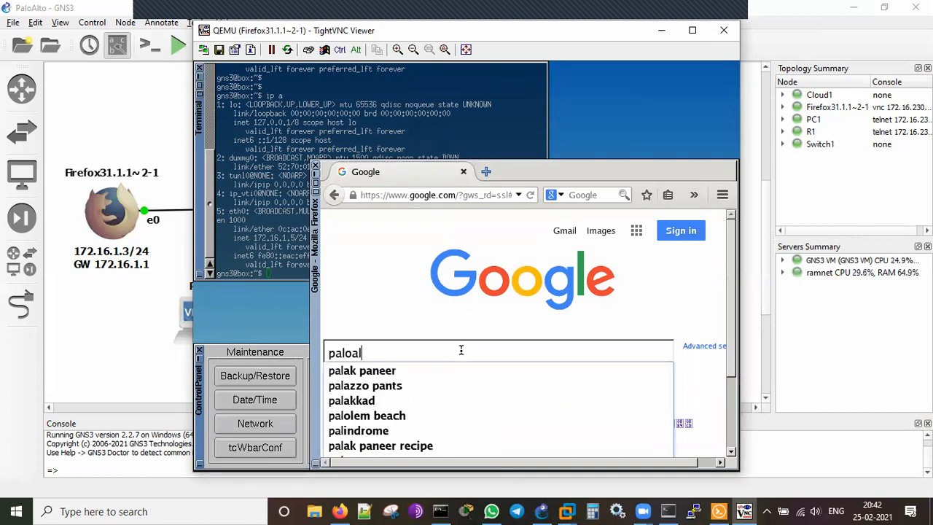
text(to networks)
key(Return)
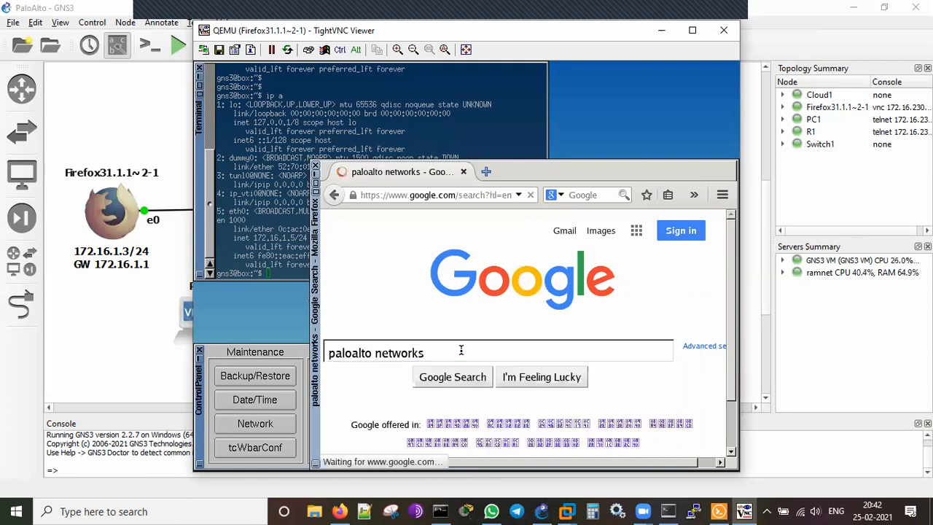
click(389, 370)
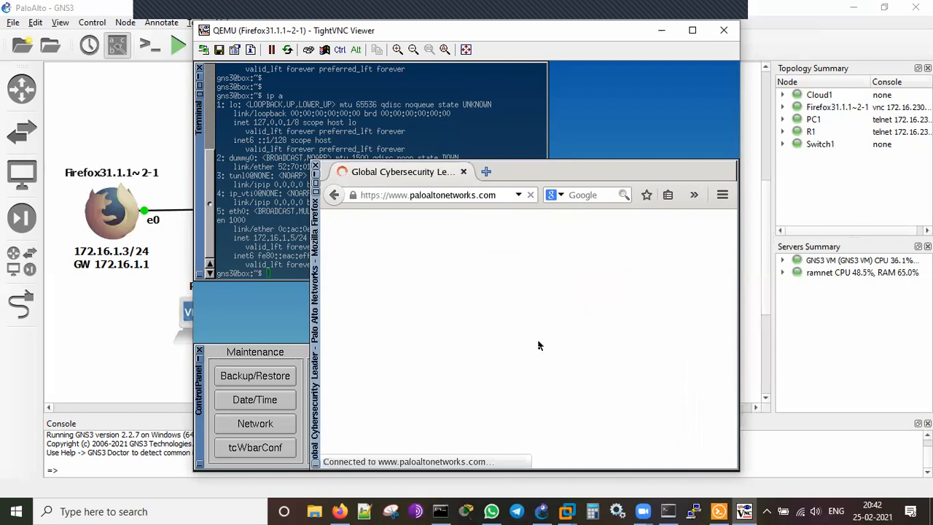
Scroll down the Palo Alto Networks homepage, then return to the firewall's SSH console.
double_click(534, 172)
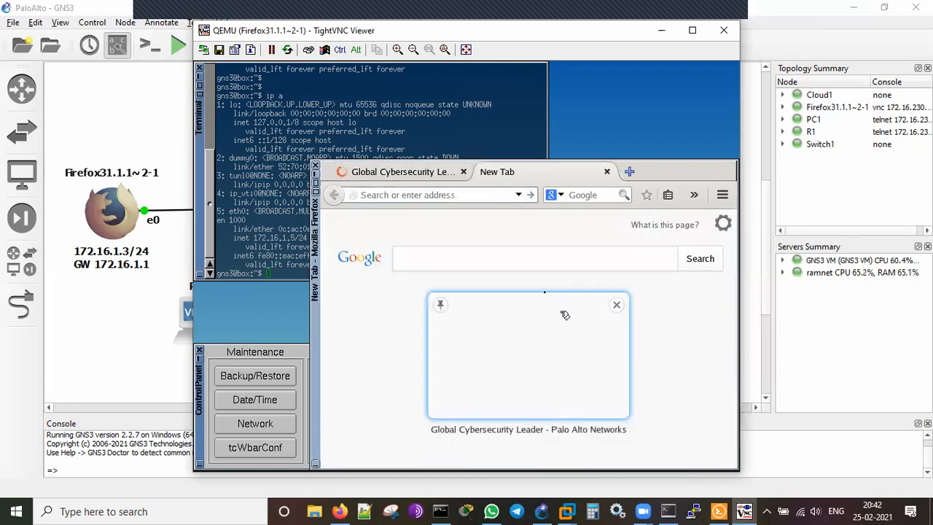
click(607, 172)
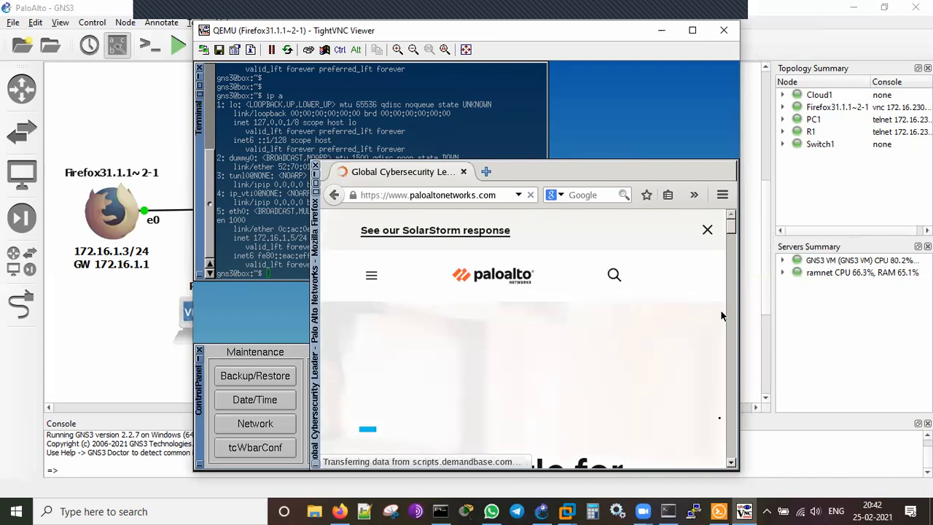
click(731, 464)
click(732, 465)
click(732, 465)
click(732, 464)
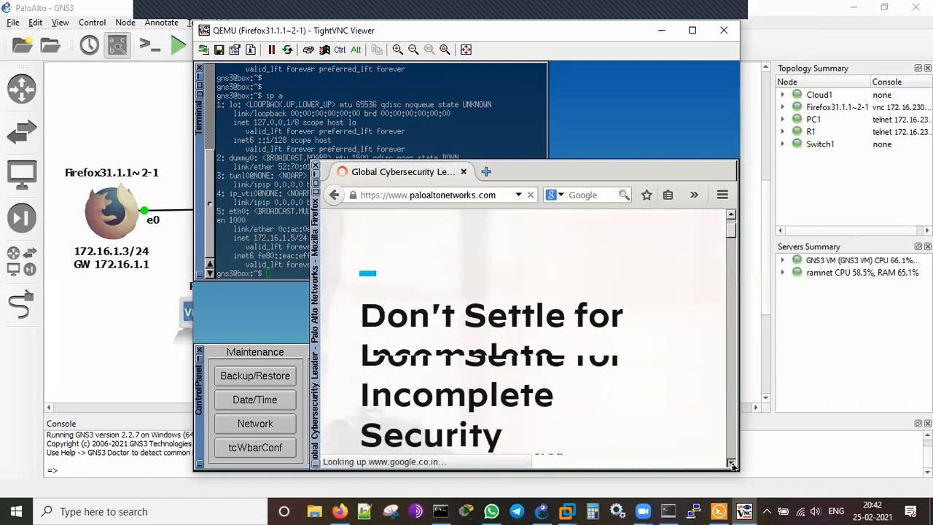
click(732, 464)
click(732, 464)
click(732, 464)
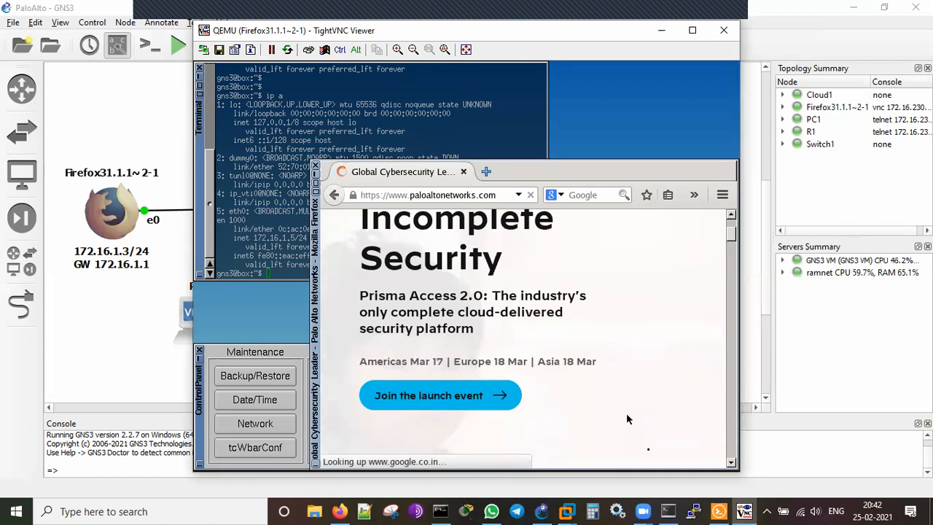
click(668, 511)
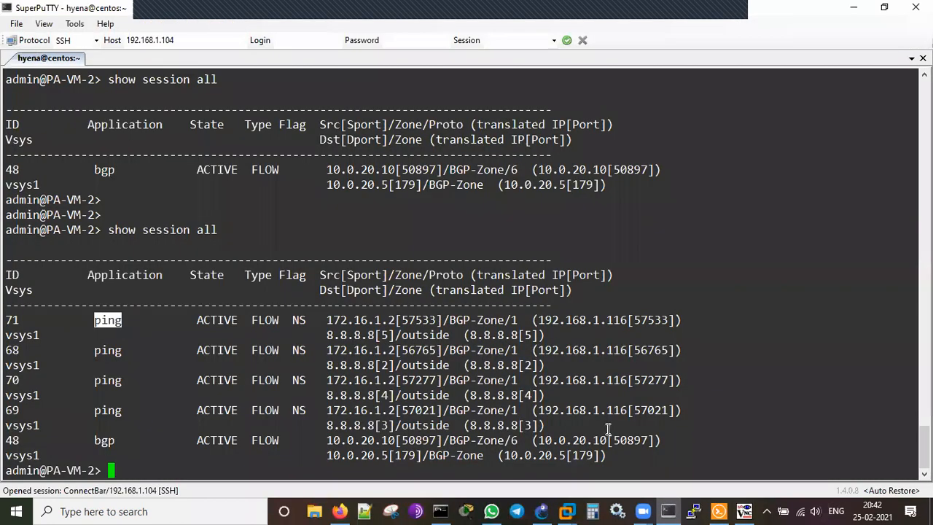
Rerun show session all and highlight 172.16.1.5 in BGP-Zone reaching 8.8.8.8 and 142.250.71.35 via outside.
key(Return)
key(Return)
key(Up)
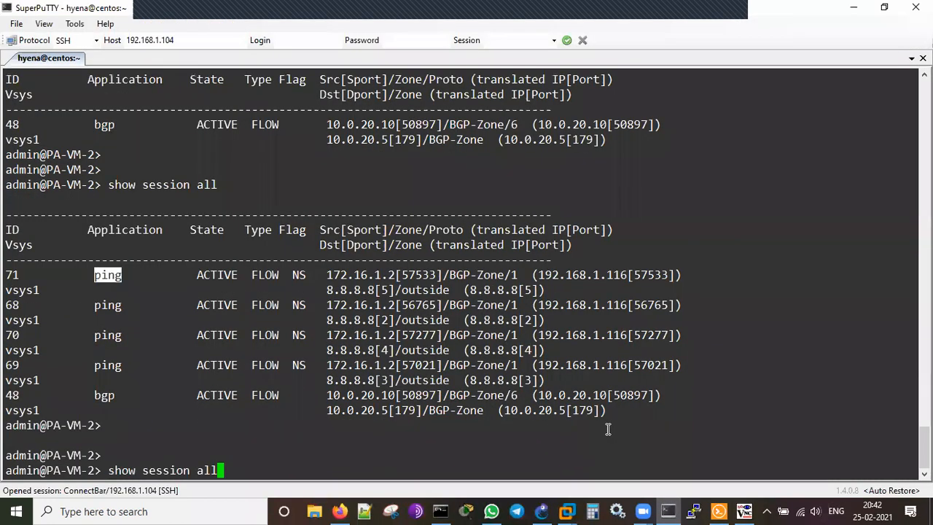
key(Return)
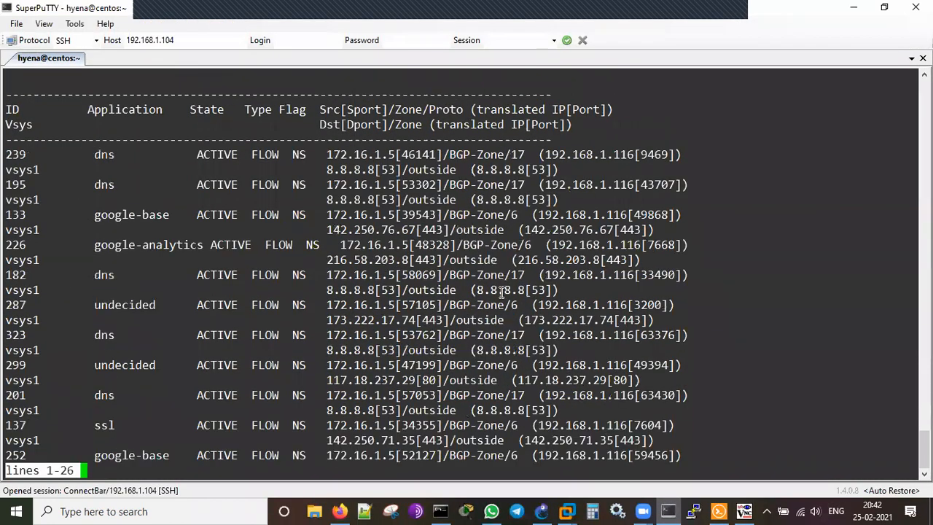
double_click(371, 274)
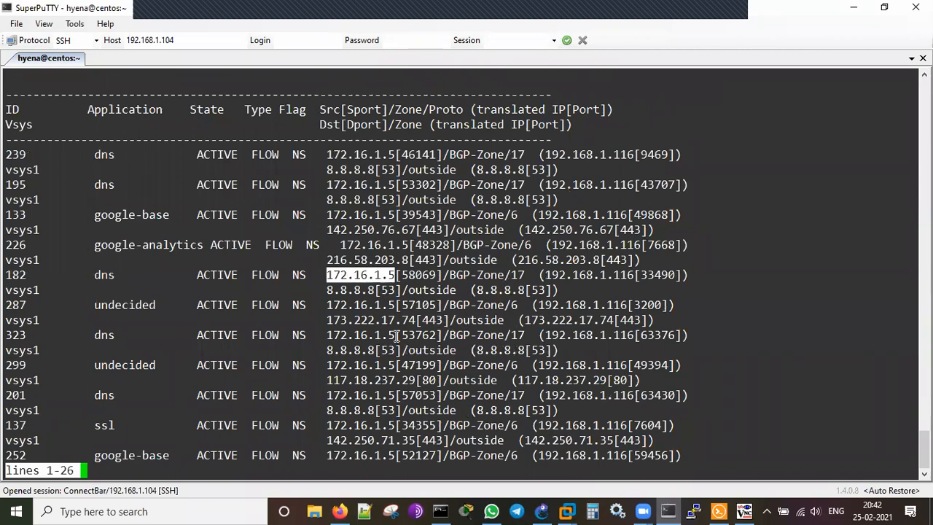
double_click(469, 275)
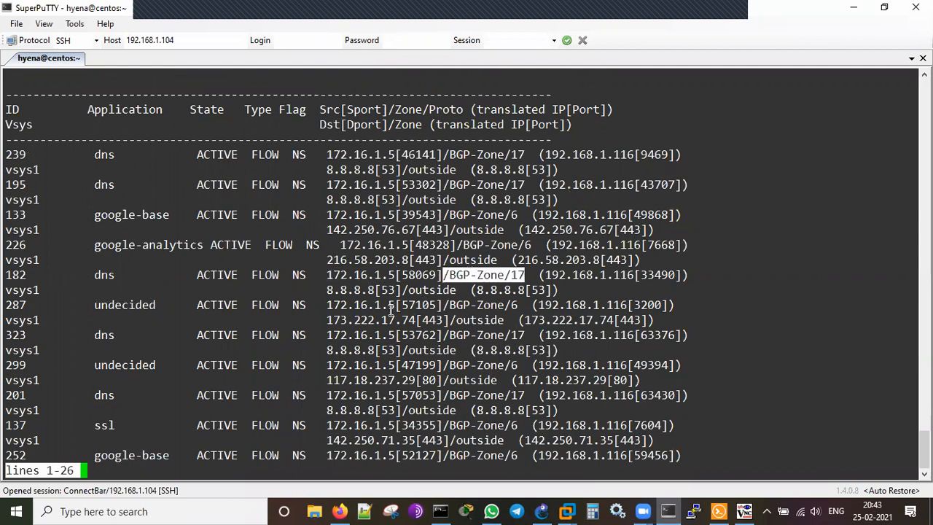
double_click(357, 289)
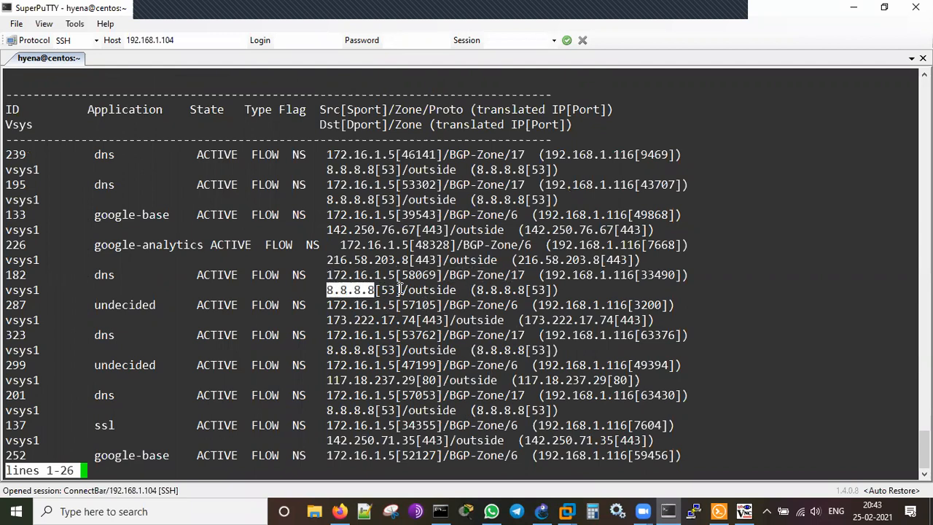
double_click(439, 290)
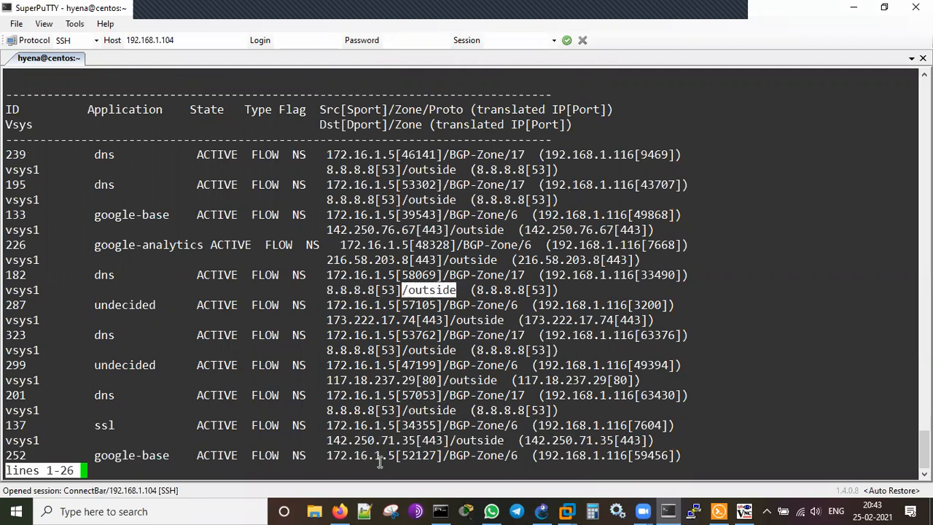
double_click(363, 440)
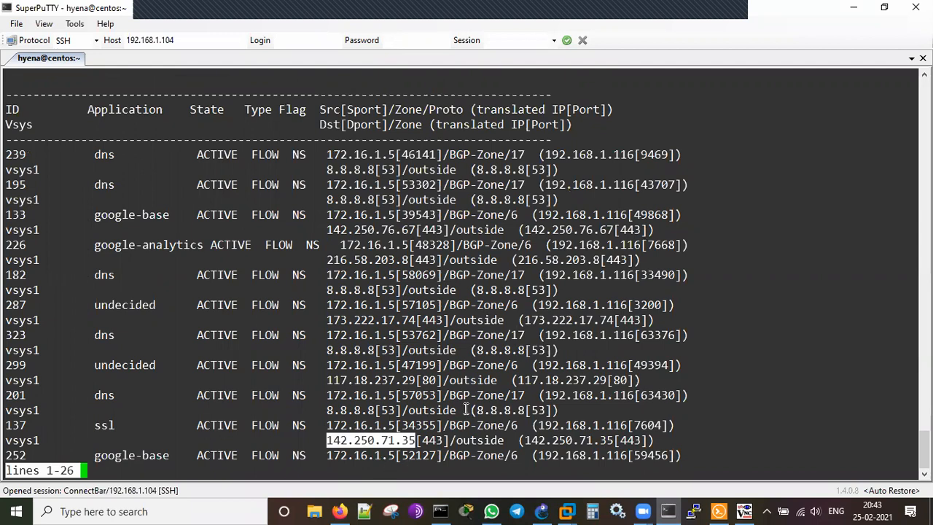
Page through the rest of the session list back to the prompt.
key(space)
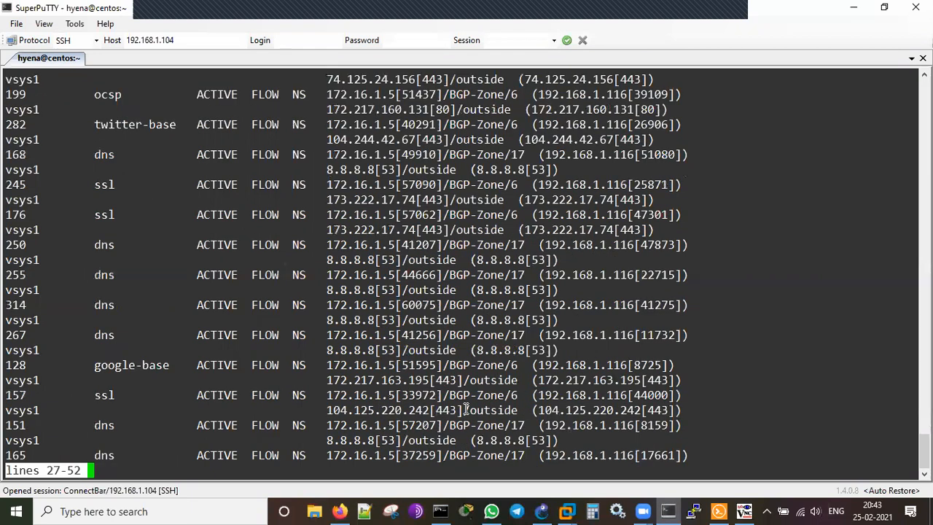
key(space)
key(space)
key(space)
key(space)
key(space)
key(space)
key(space)
key(space)
key(space)
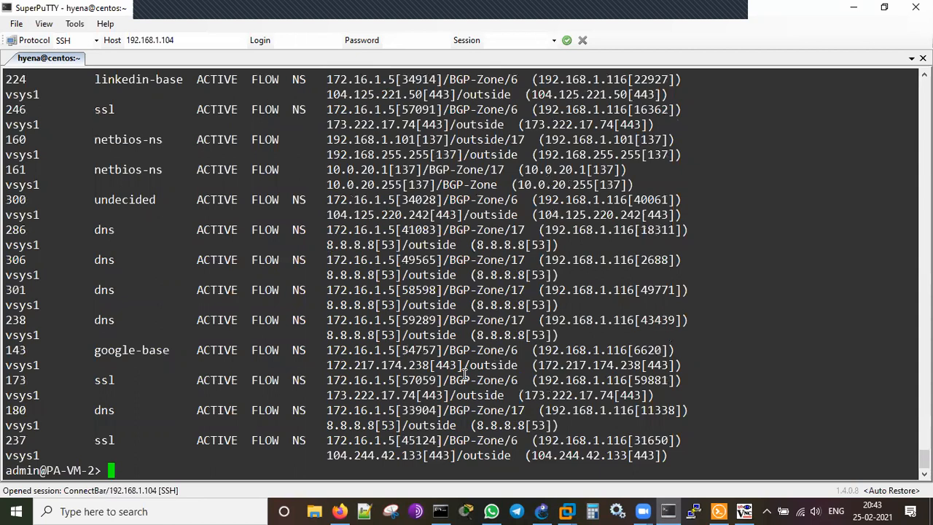
key(Return)
key(Return)
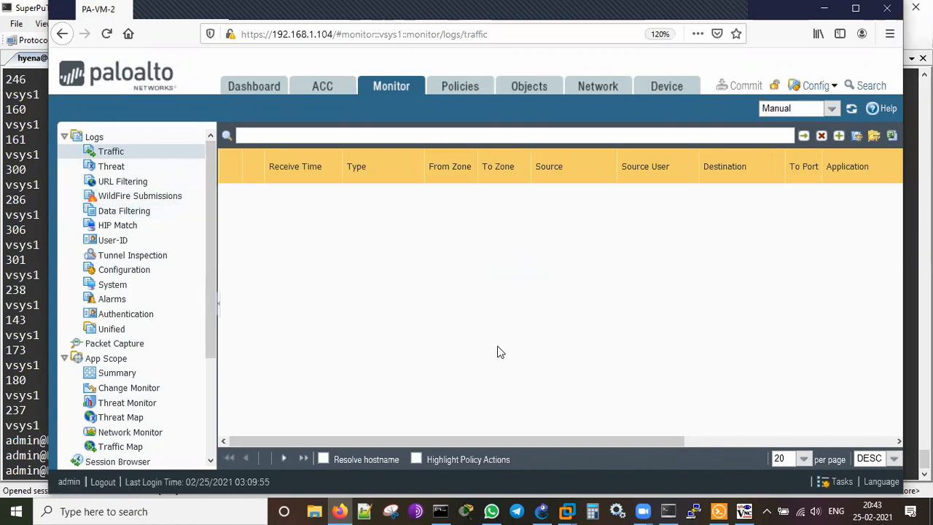
Scroll the Monitor tree, briefly show the Firefox guest, then bring up the GNS3 eBGP topology.
scroll(206, 405, down, 3)
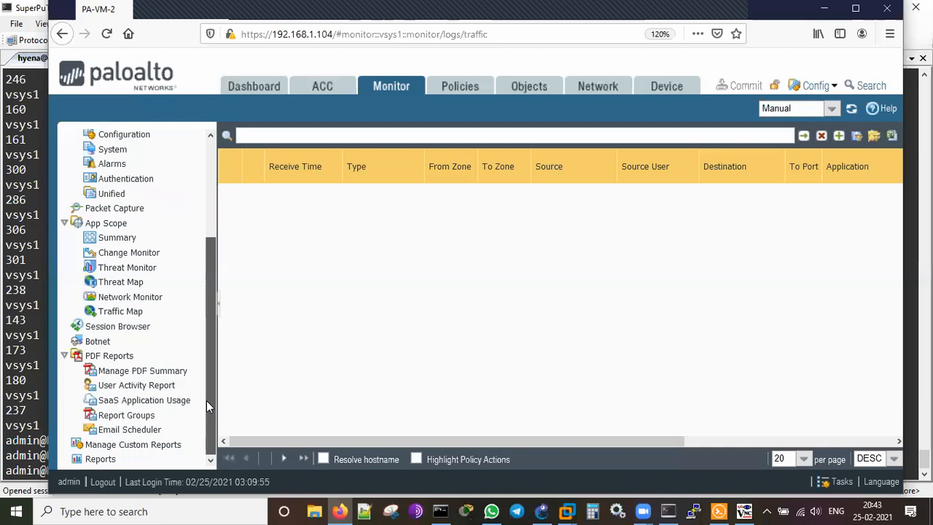
scroll(207, 400, up, 3)
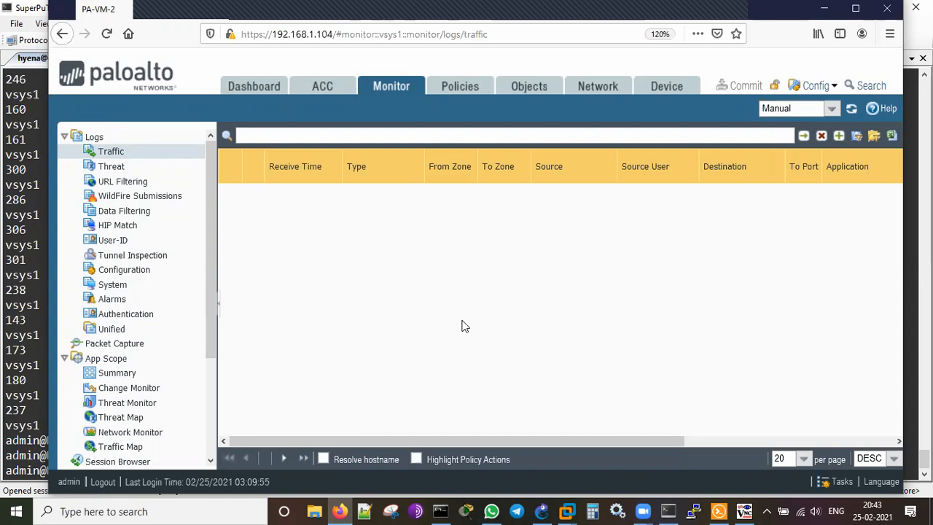
click(744, 510)
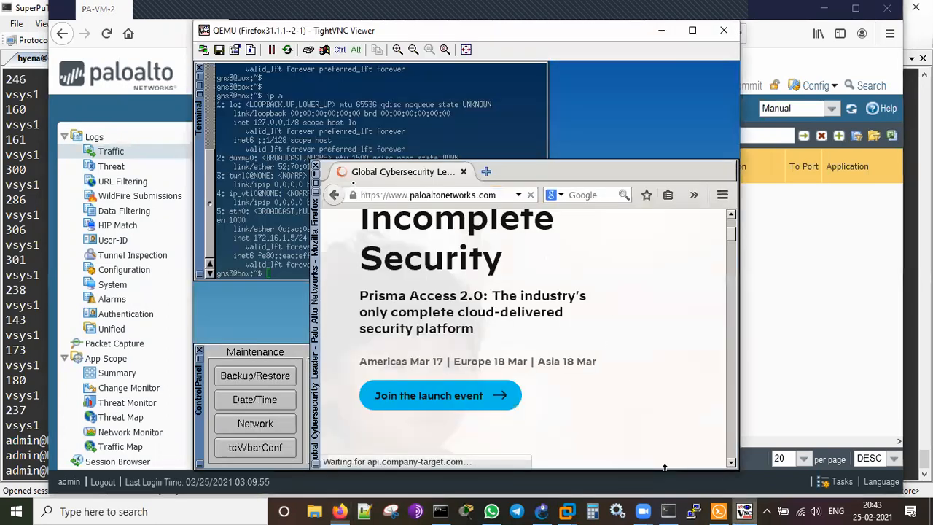
click(662, 29)
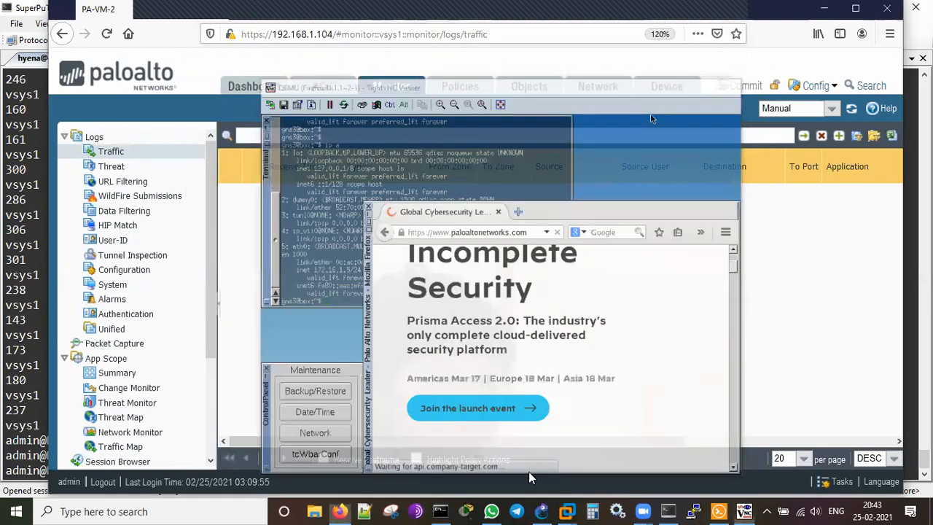
click(567, 511)
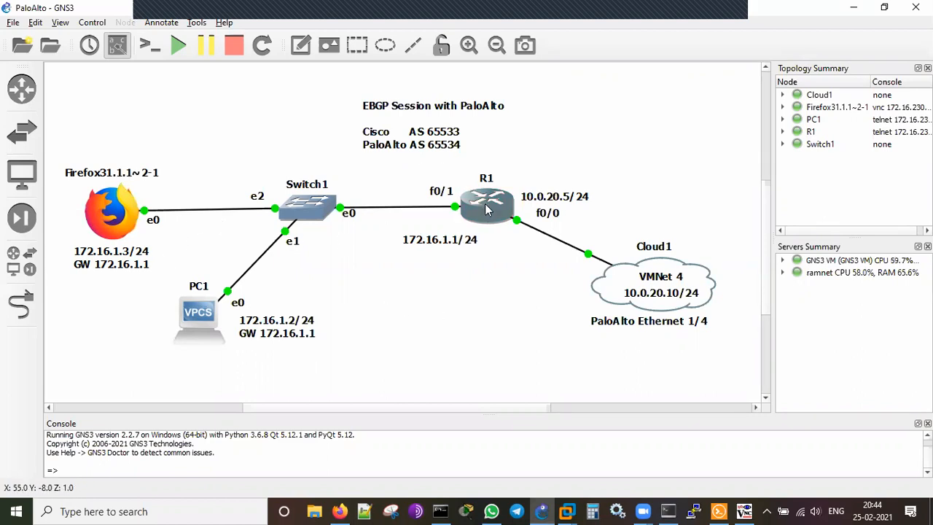
Open R1's console and run sh ip bgp summary.
mouse_move(647, 292)
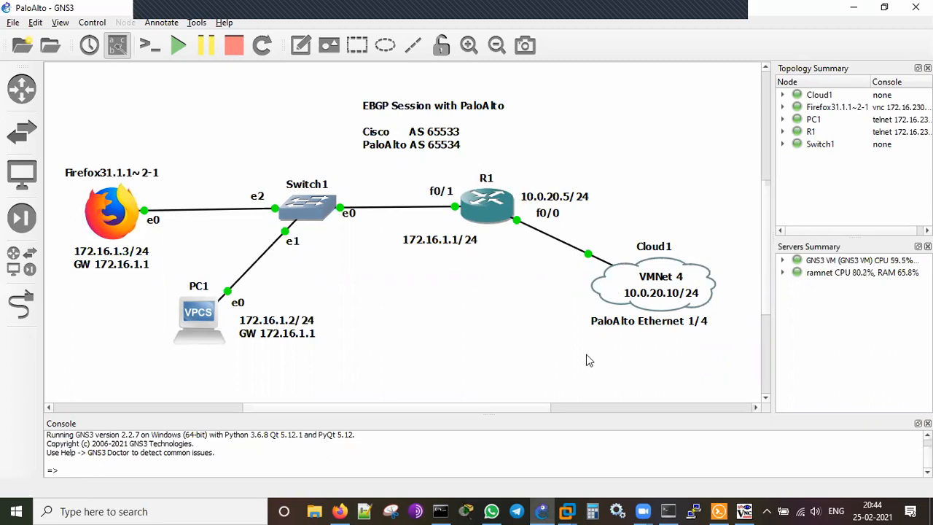
mouse_move(722, 510)
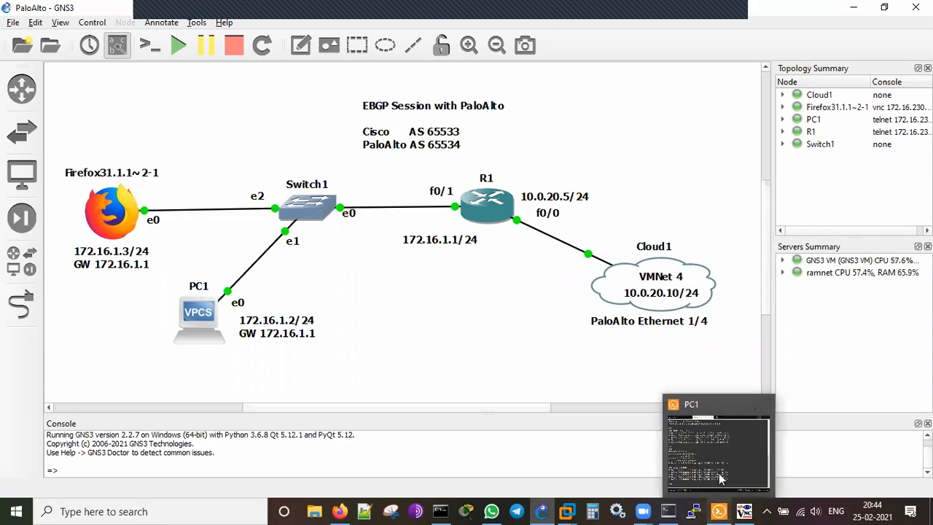
click(719, 465)
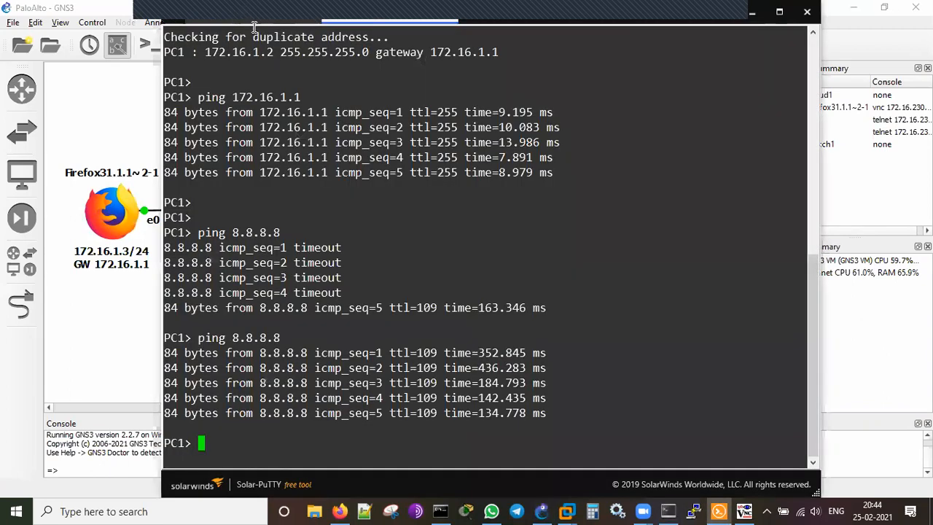
click(253, 20)
key(Return)
key(Return)
text(sh ip bgp su)
key(Tab)
key(Return)
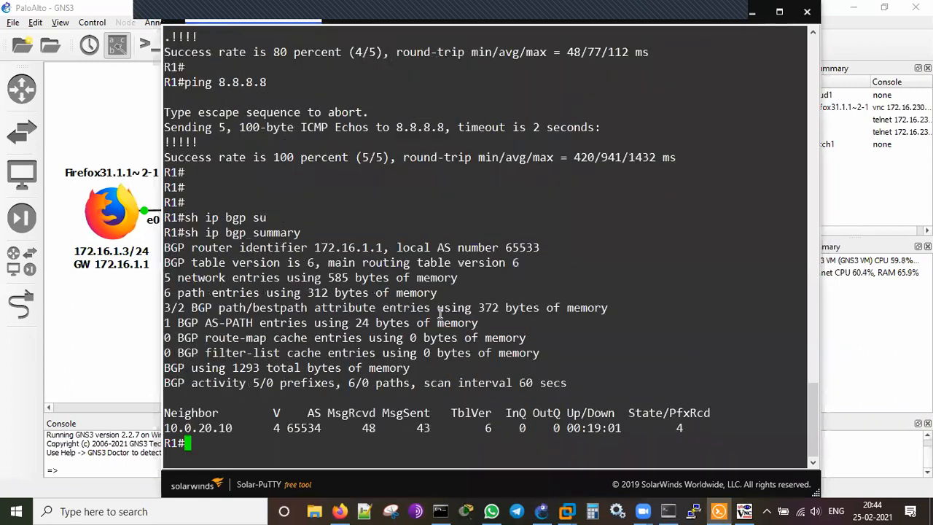
key(Return)
key(Return)
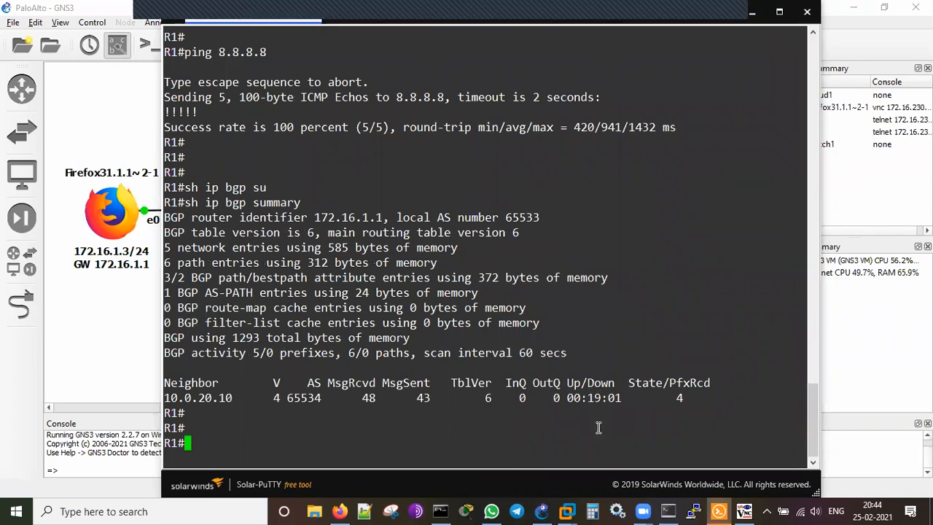
Highlight neighbor 10.0.20.10 and its AS 65534, then minimize R1's console.
double_click(207, 398)
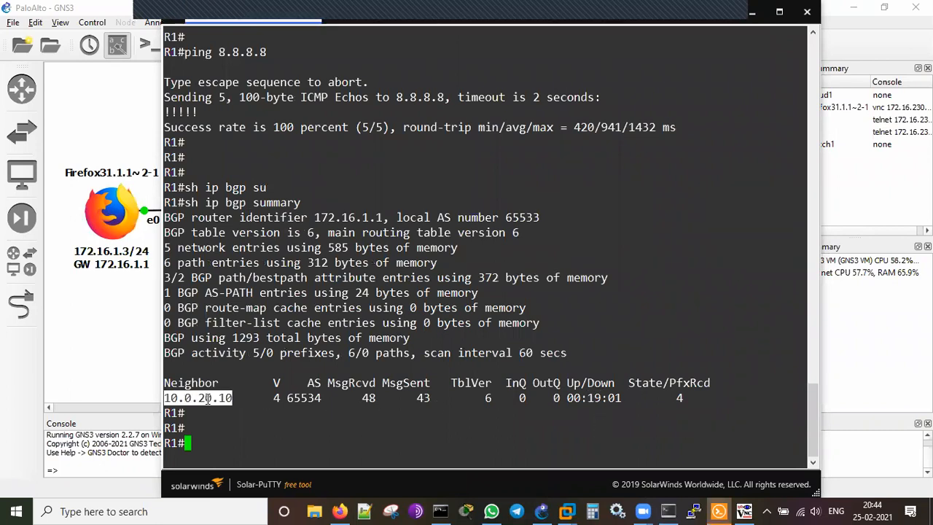
click(258, 422)
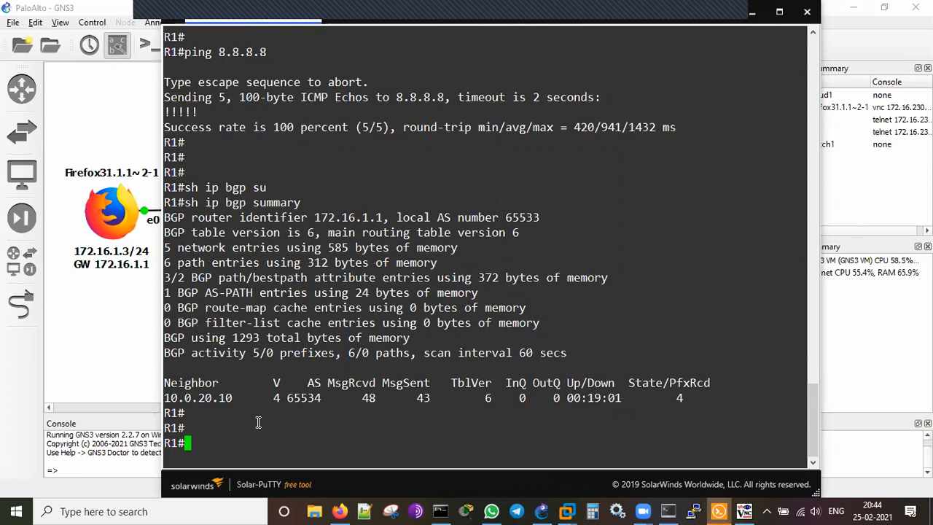
double_click(301, 399)
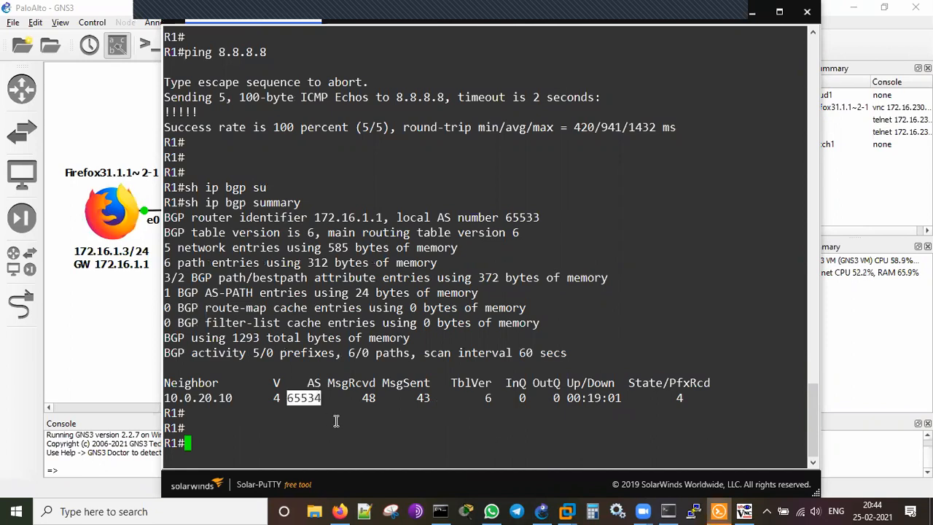
click(754, 14)
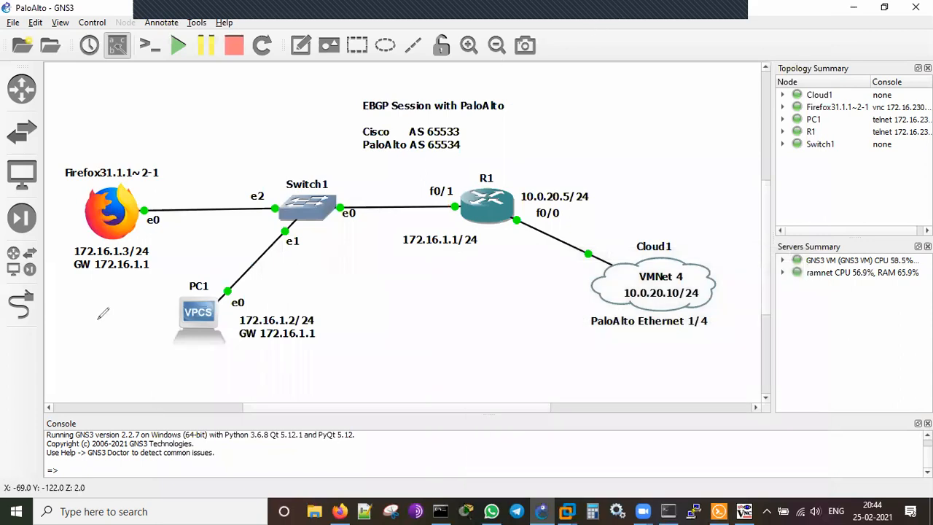
Draw arrows tracing the path from PC1 through R1 and Cloud1 to the Palo Alto.
drag(86, 310, 93, 310)
mouse_move(276, 282)
mouse_down()
mouse_move(382, 254)
mouse_move(404, 256)
mouse_move(397, 267)
mouse_up()
mouse_move(499, 240)
mouse_down()
mouse_move(576, 293)
mouse_move(551, 298)
mouse_up()
mouse_move(672, 339)
mouse_down()
mouse_move(672, 355)
mouse_move(734, 347)
mouse_move(713, 408)
mouse_move(730, 355)
mouse_move(738, 365)
mouse_up()
mouse_move(741, 310)
mouse_down()
mouse_move(744, 353)
mouse_move(743, 334)
mouse_move(801, 344)
mouse_move(797, 321)
mouse_up()
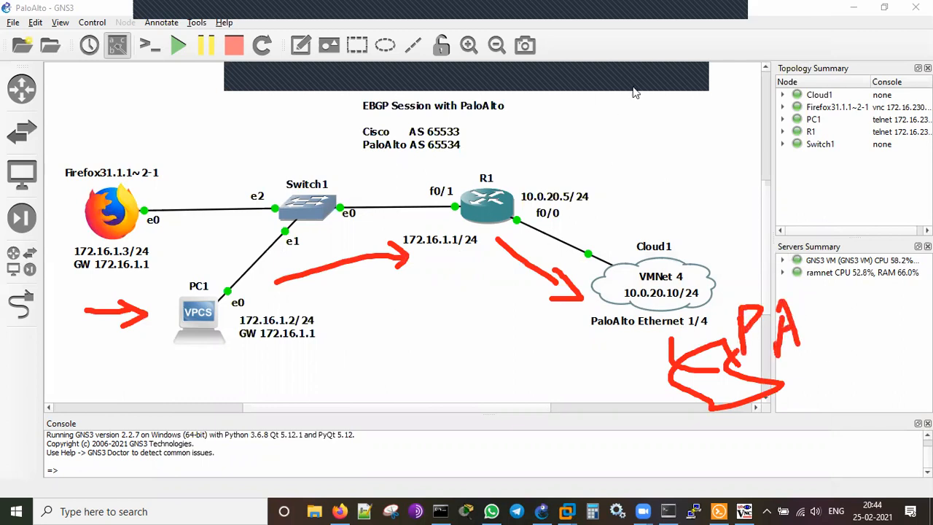
Erase the annotations, stop annotating, and bring up the Firefox guest's TightVNC window.
key(e)
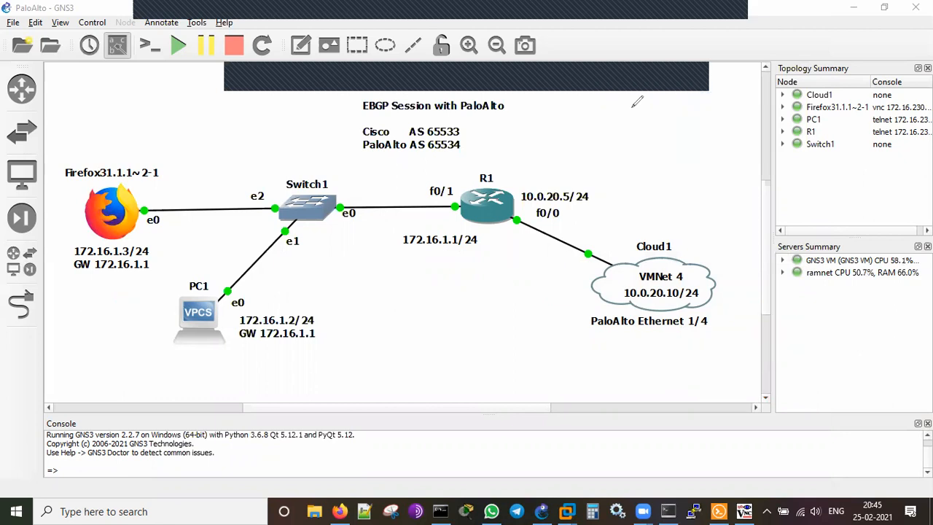
click(700, 73)
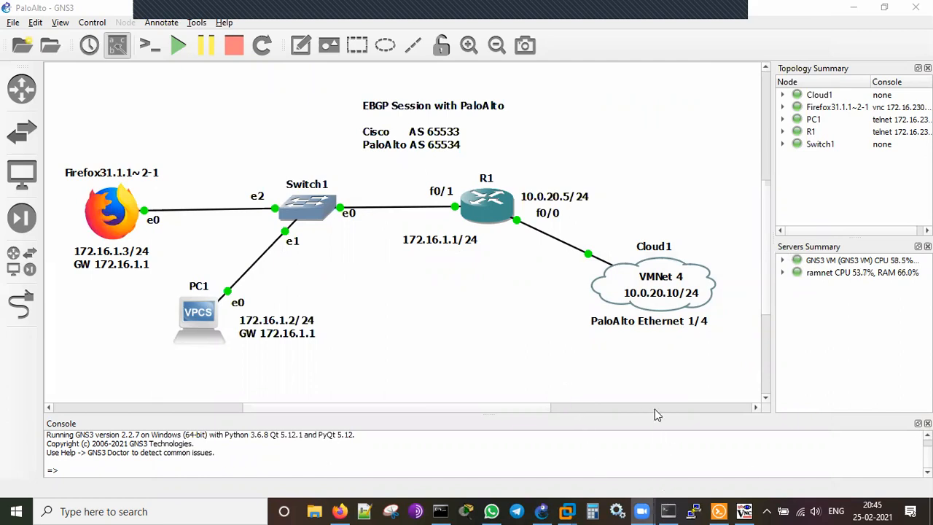
click(744, 511)
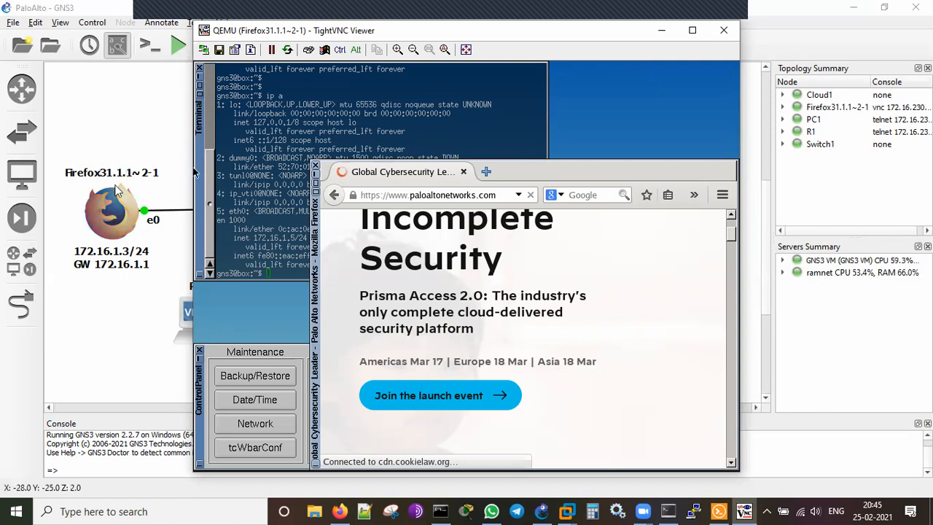
Switch to the host Firefox and open a blank tab beside PA-VM-2 and Configure BGP.
click(342, 510)
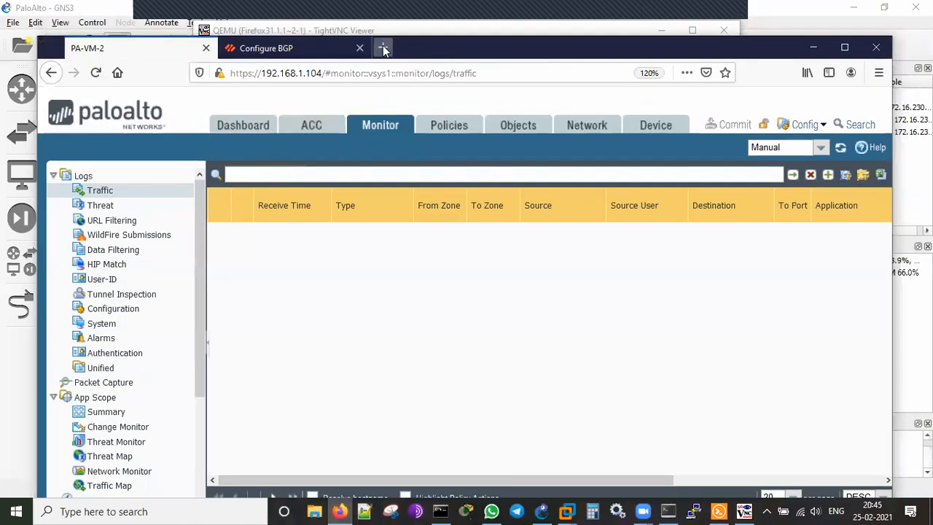
click(382, 46)
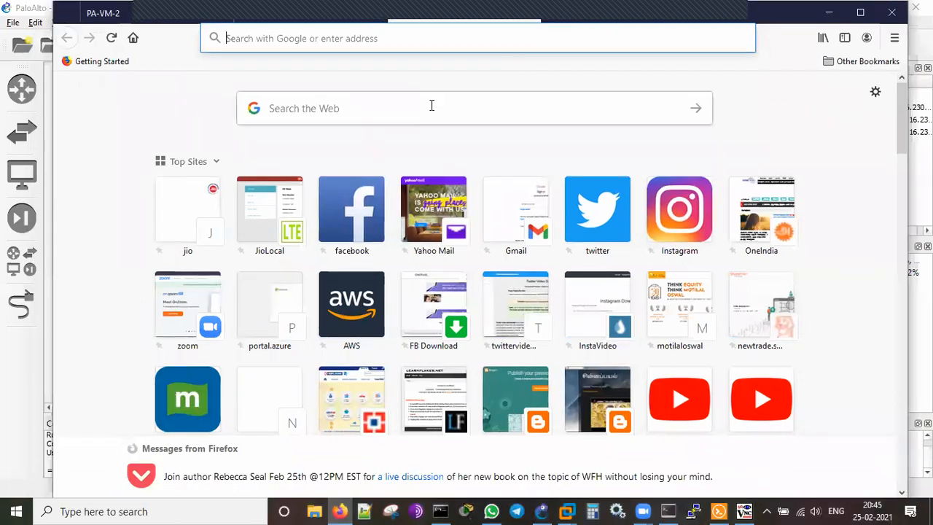
Search Google for 'gns3 firefox appliance', view the Marketplace page, then return to Configure BGP docs.
click(431, 106)
text(gns)
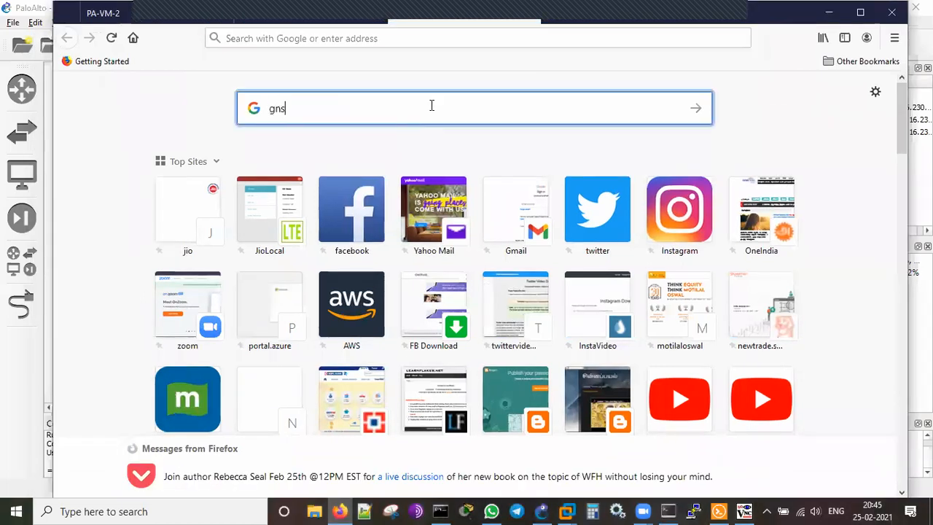
text(3 fi)
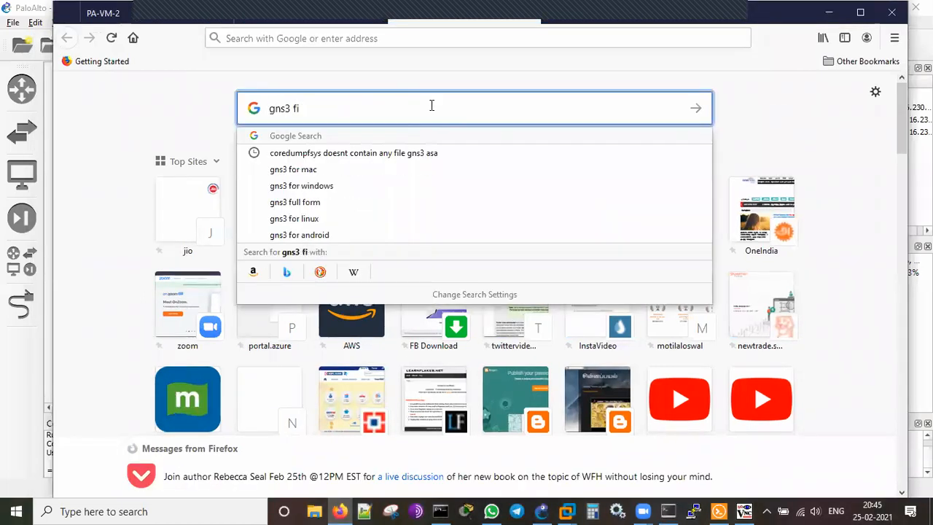
text(refox applaicn)
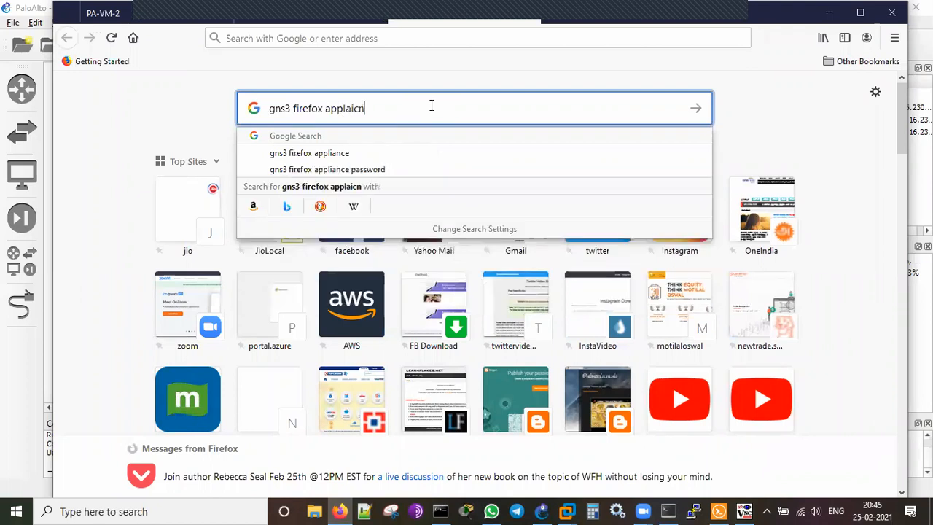
key(BackSpace)
key(BackSpace)
key(BackSpace)
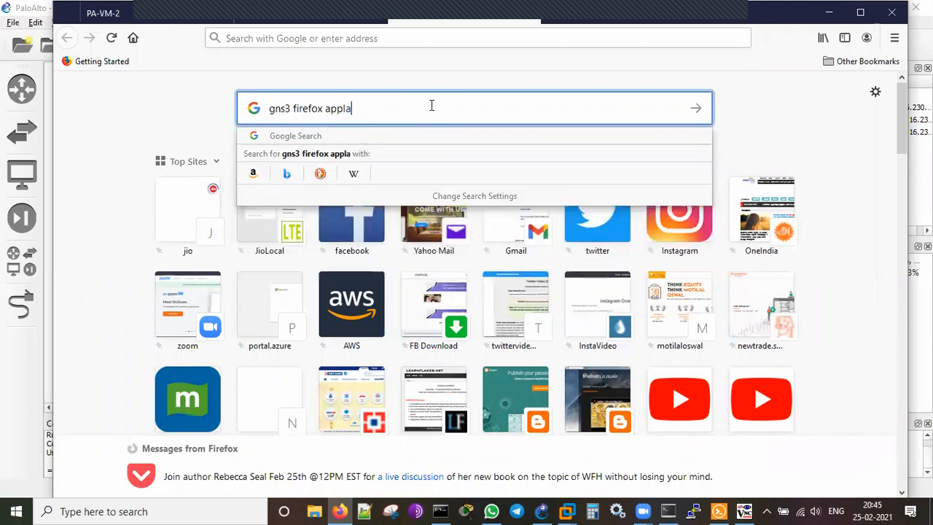
text(iance)
key(BackSpace)
key(BackSpace)
key(BackSpace)
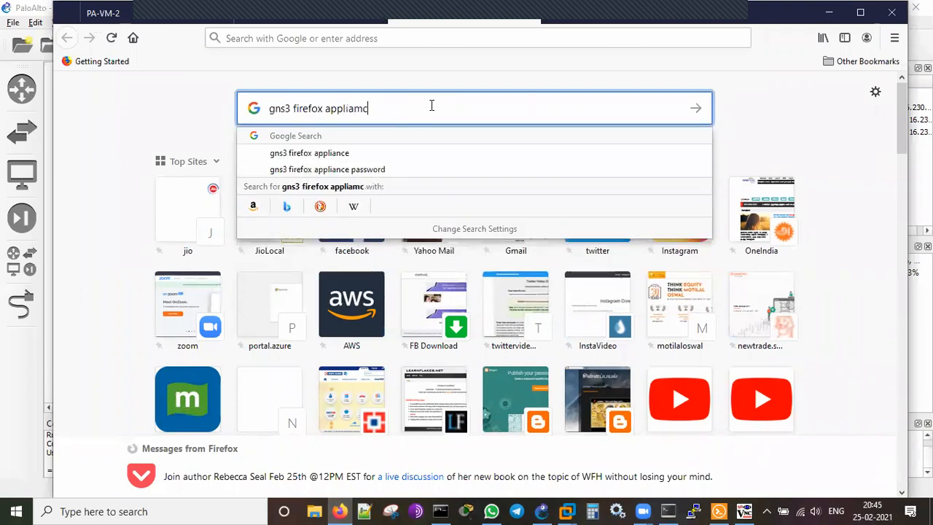
text(nce)
key(Return)
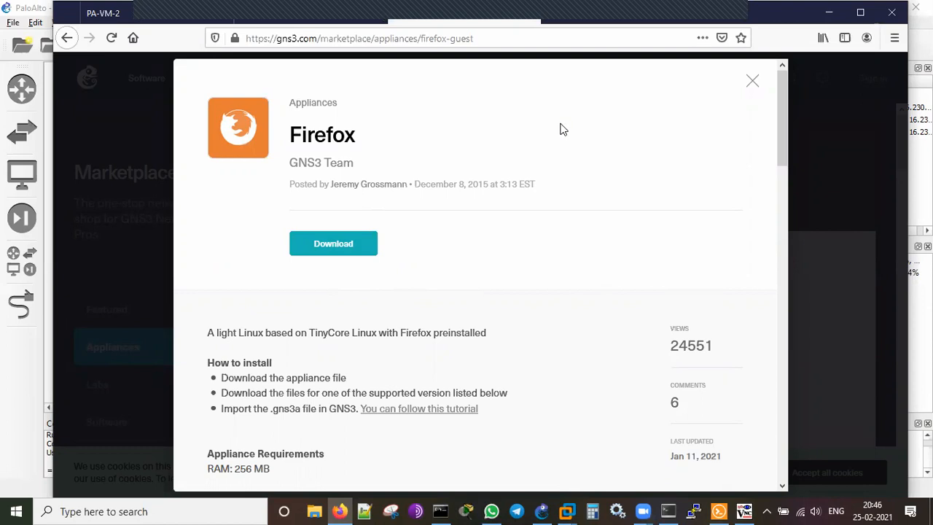
click(752, 82)
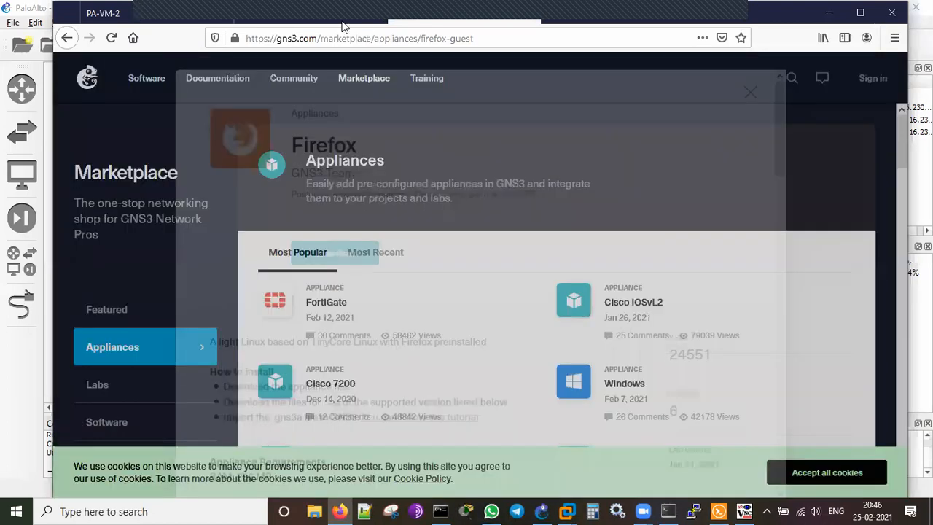
click(280, 13)
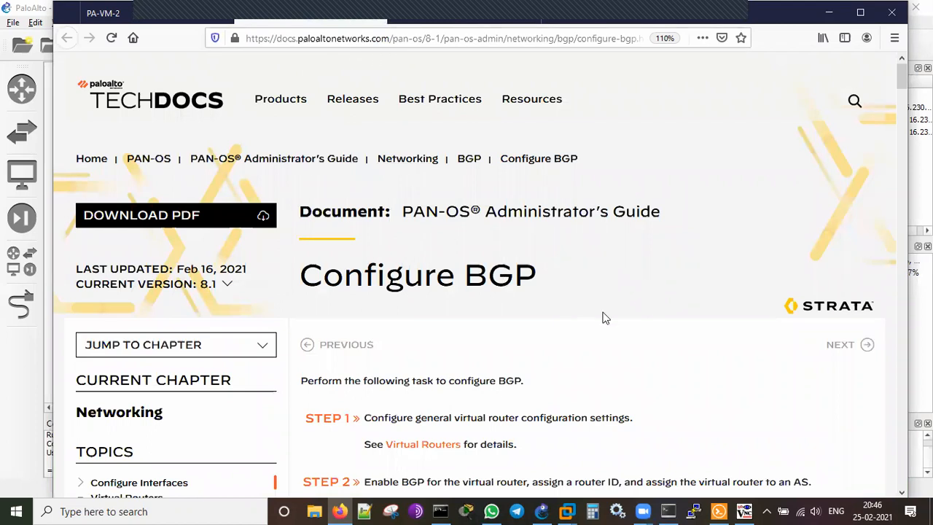
scroll(642, 314, down, 2)
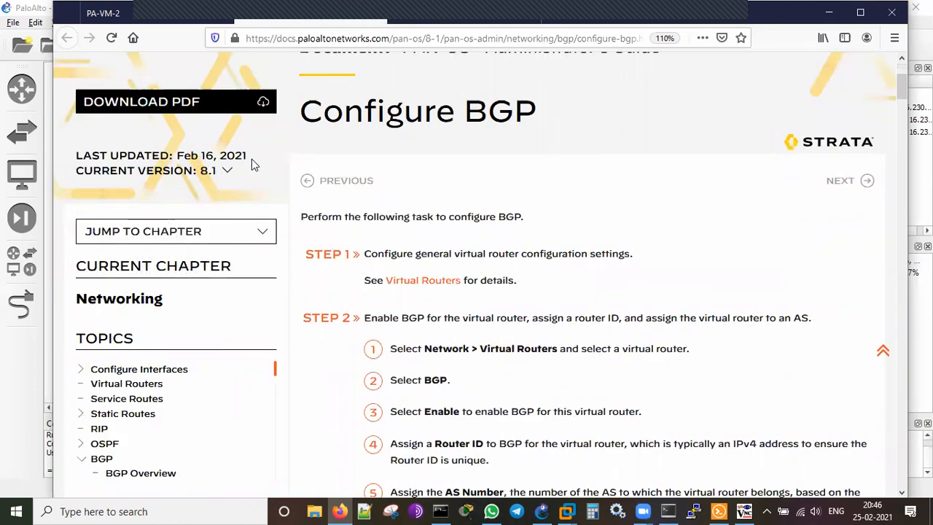
scroll(575, 253, down, 1)
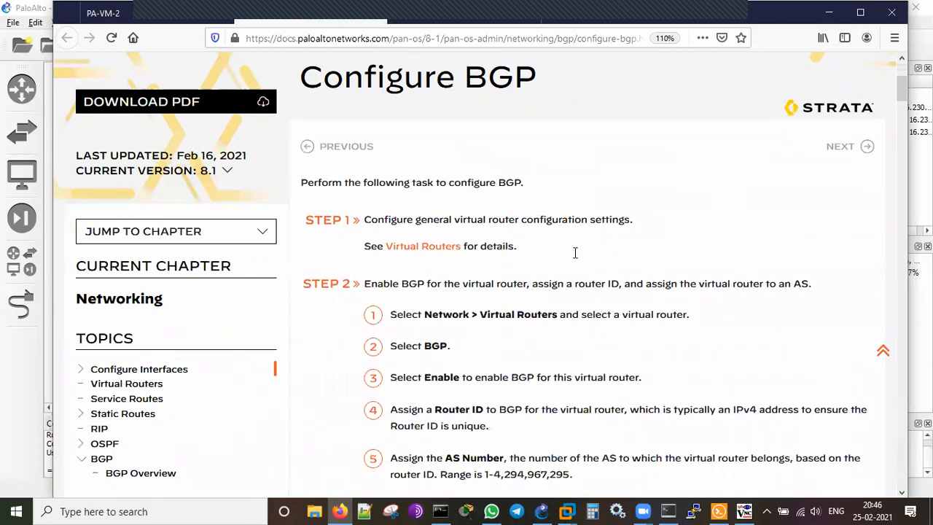
scroll(595, 236, down, 2)
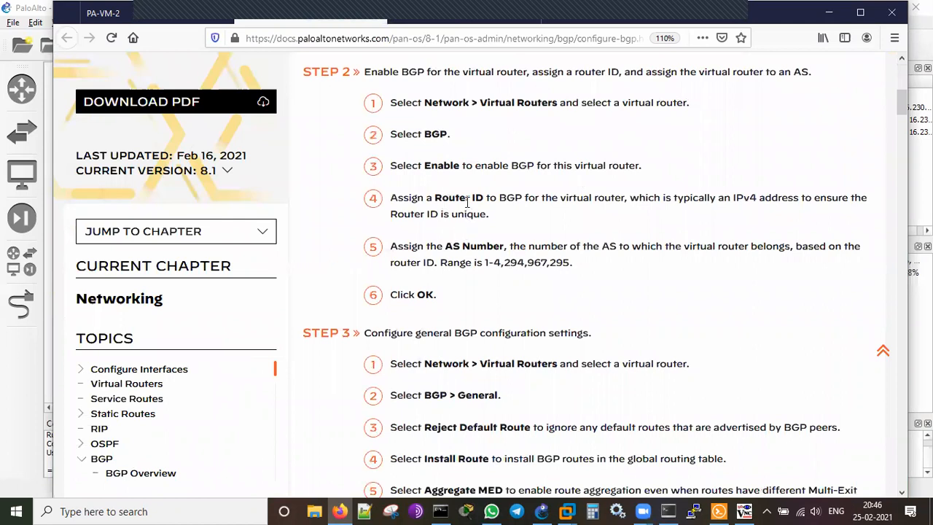
scroll(561, 313, down, 3)
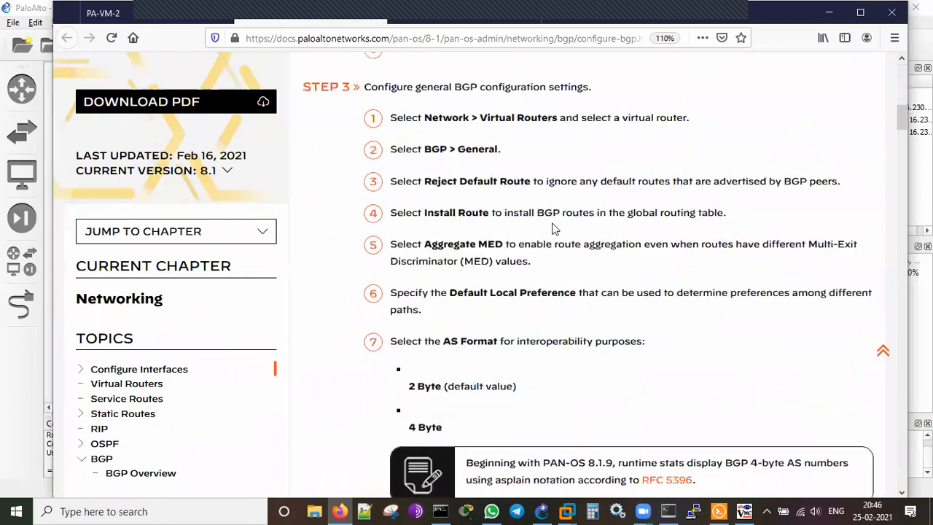
scroll(594, 249, down, 1)
scroll(595, 249, down, 5)
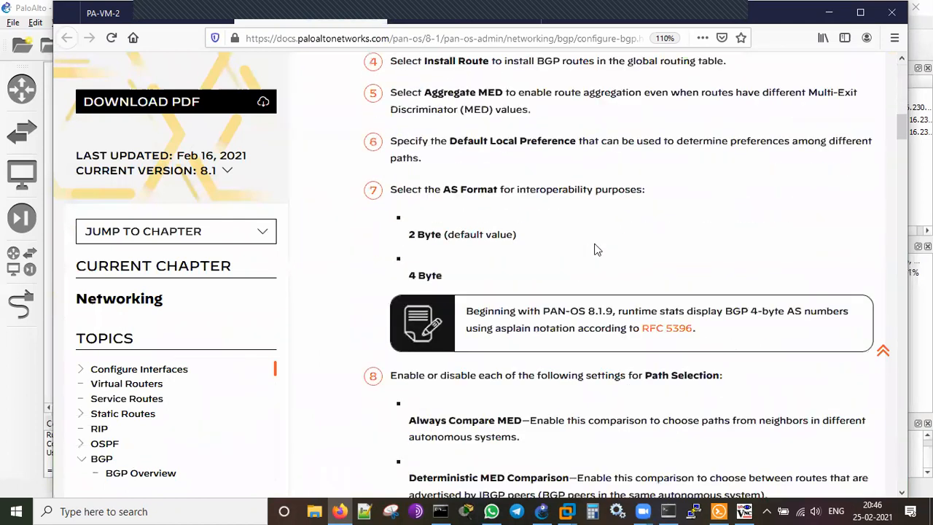
scroll(595, 250, down, 1)
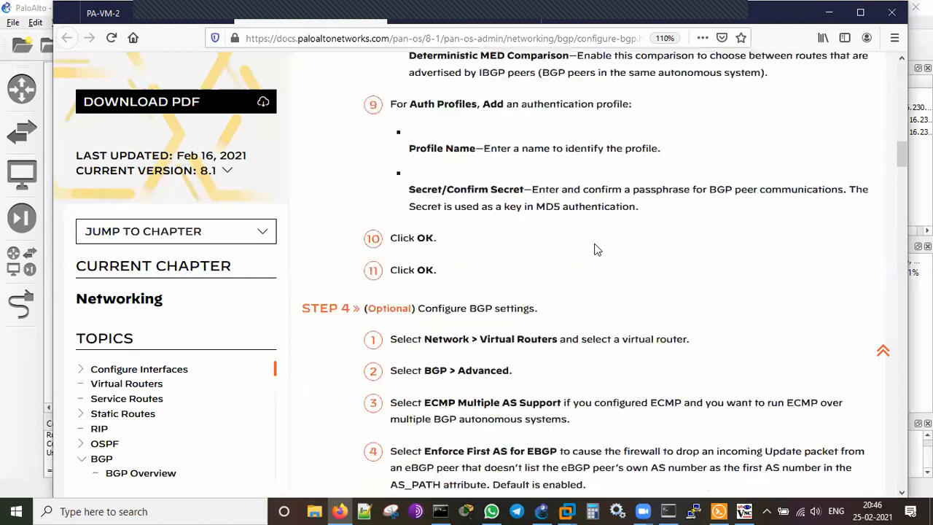
scroll(594, 249, down, 4)
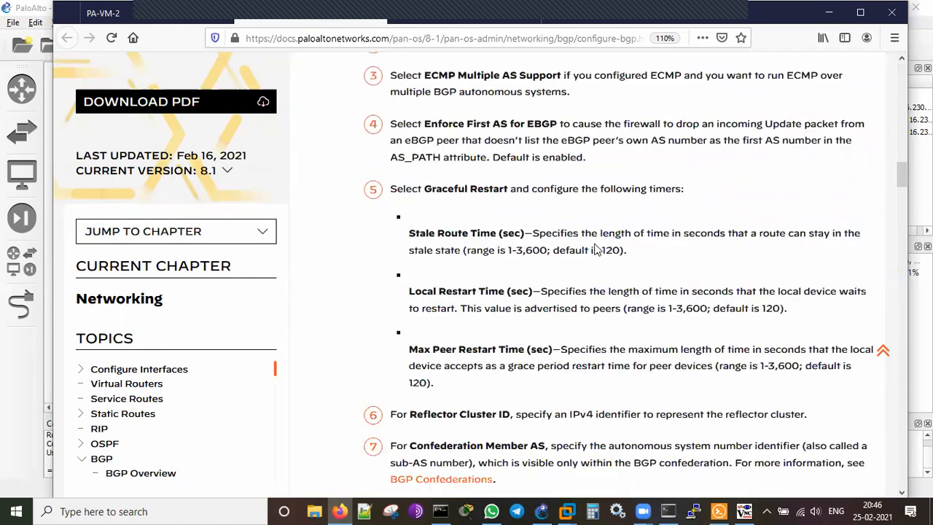
scroll(594, 249, down, 6)
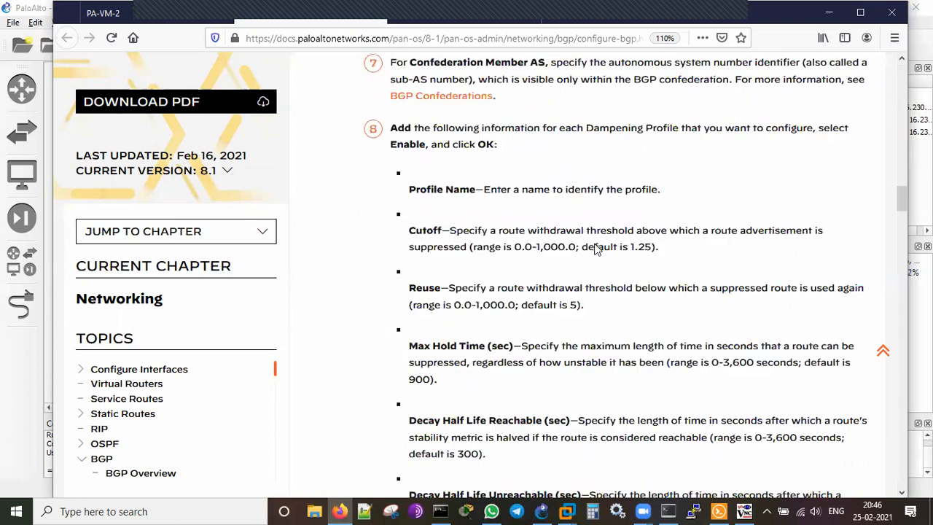
scroll(594, 249, down, 3)
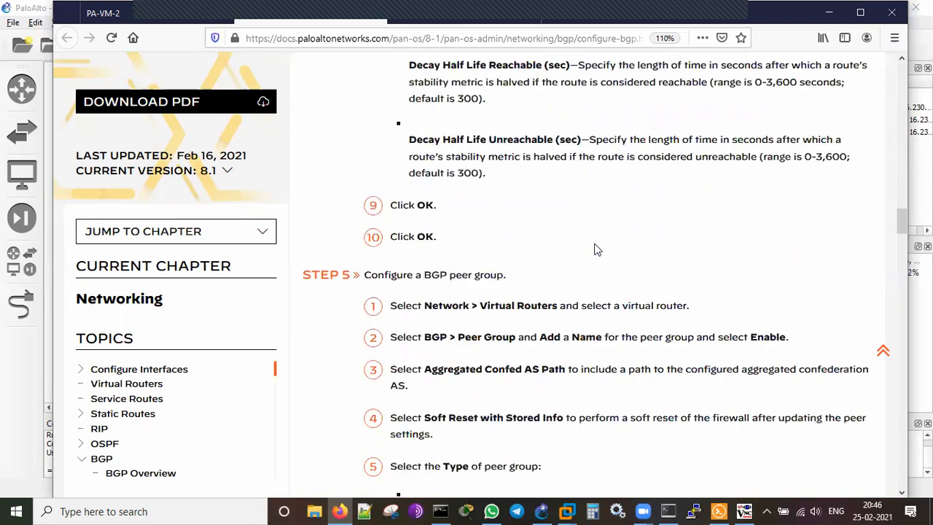
scroll(594, 249, down, 2)
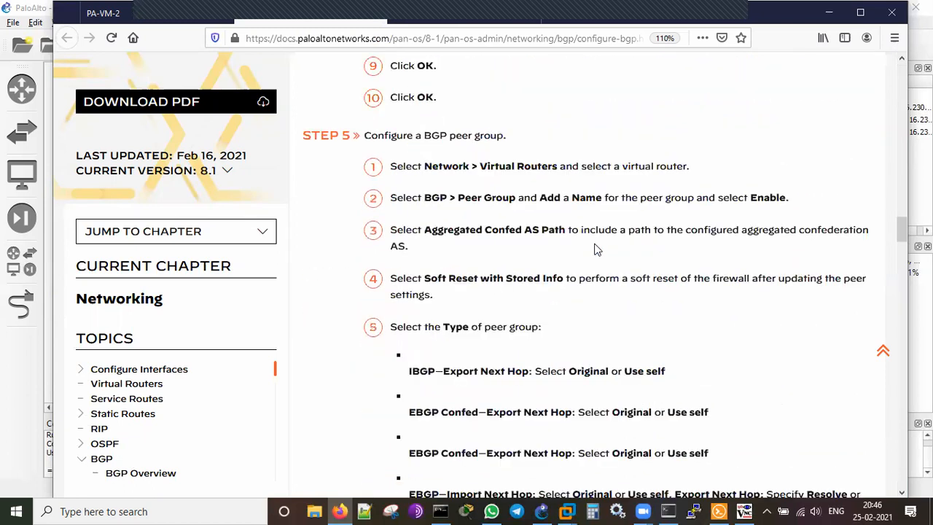
scroll(594, 249, down, 1)
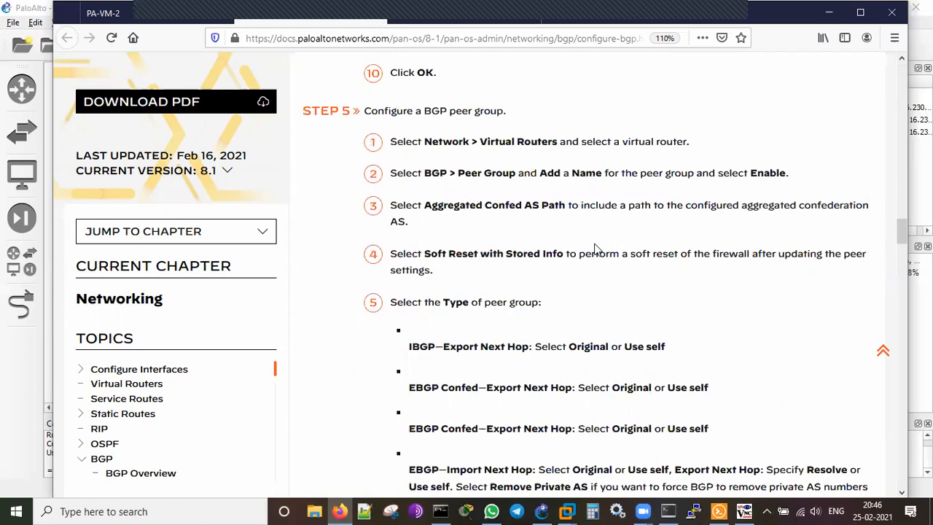
scroll(594, 249, down, 7)
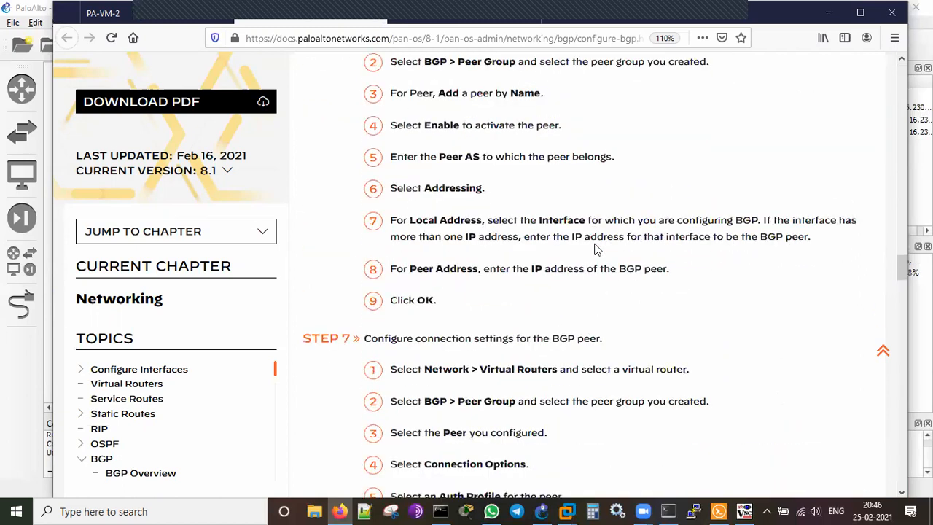
scroll(594, 250, down, 1)
scroll(595, 246, down, 5)
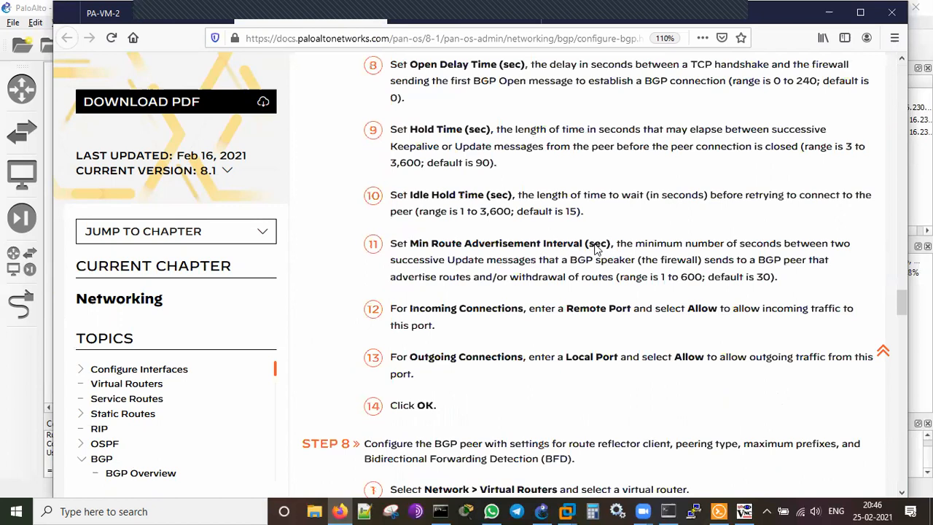
scroll(596, 248, down, 15)
scroll(594, 249, down, 15)
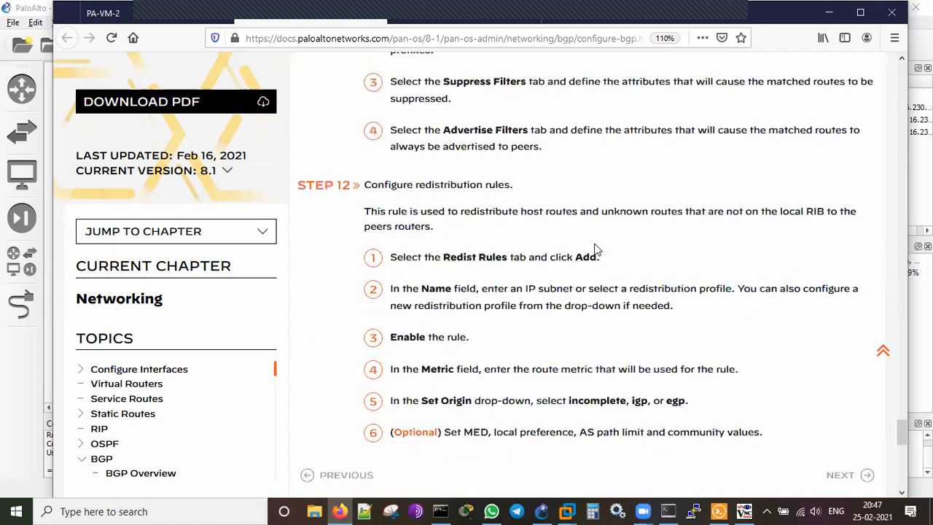
scroll(594, 251, up, 5)
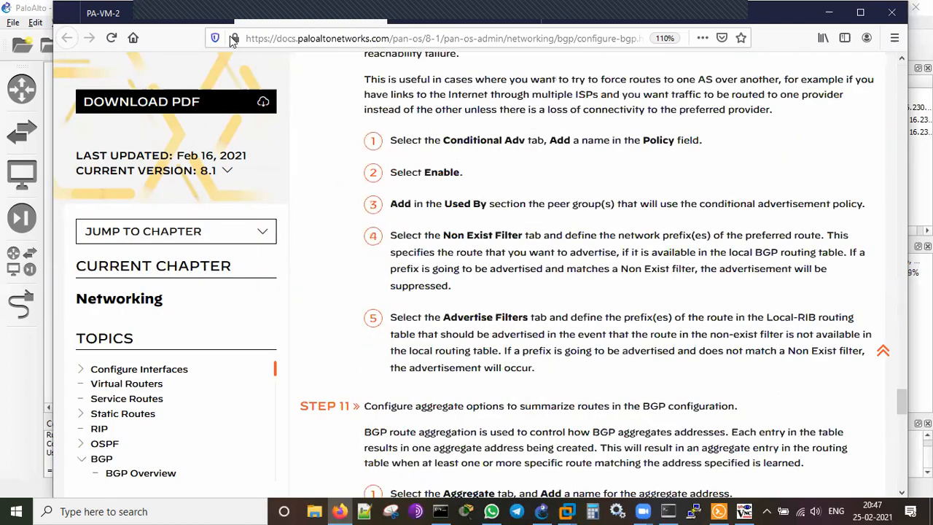
Check the default virtual router under Network > Virtual Routers, then bring GNS3 to the front.
click(146, 13)
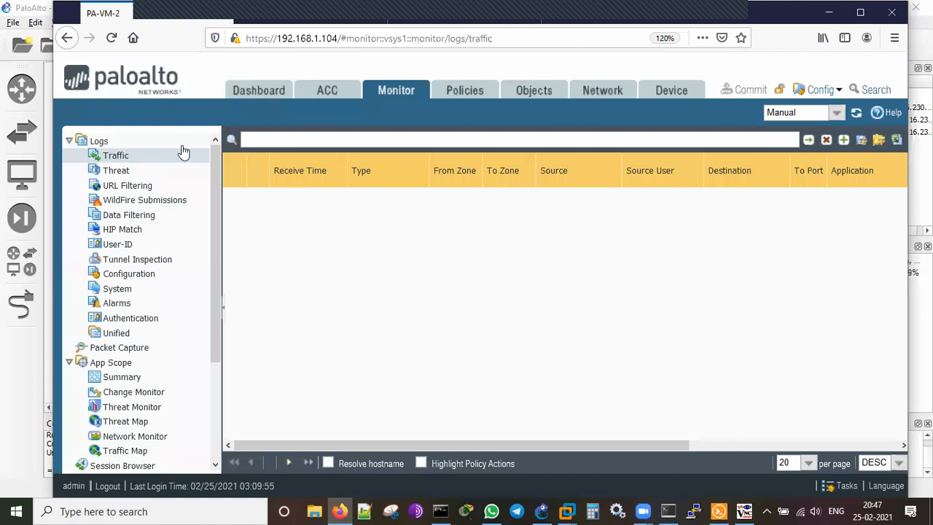
click(606, 93)
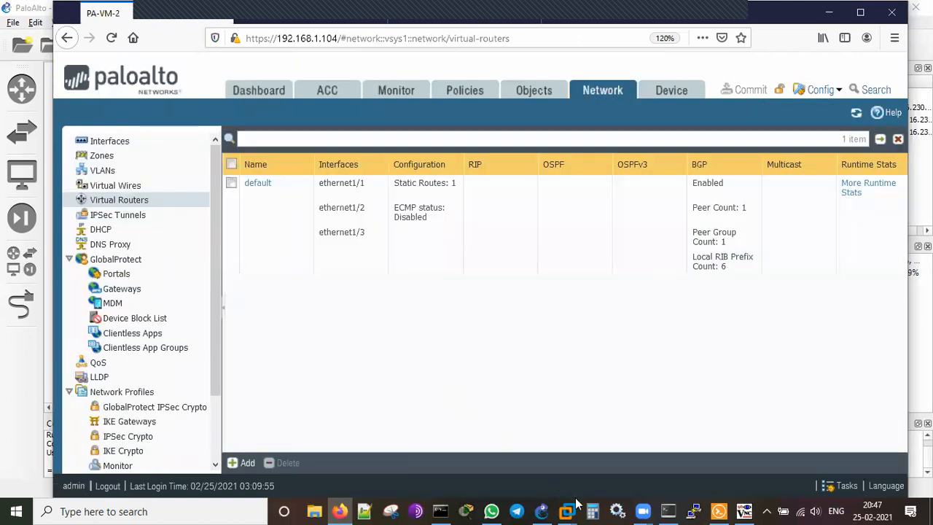
click(541, 511)
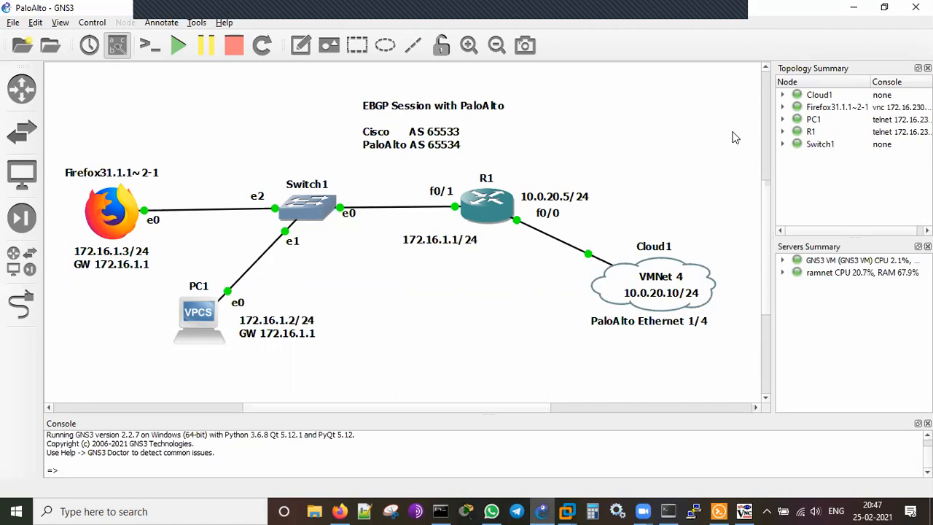
click(735, 23)
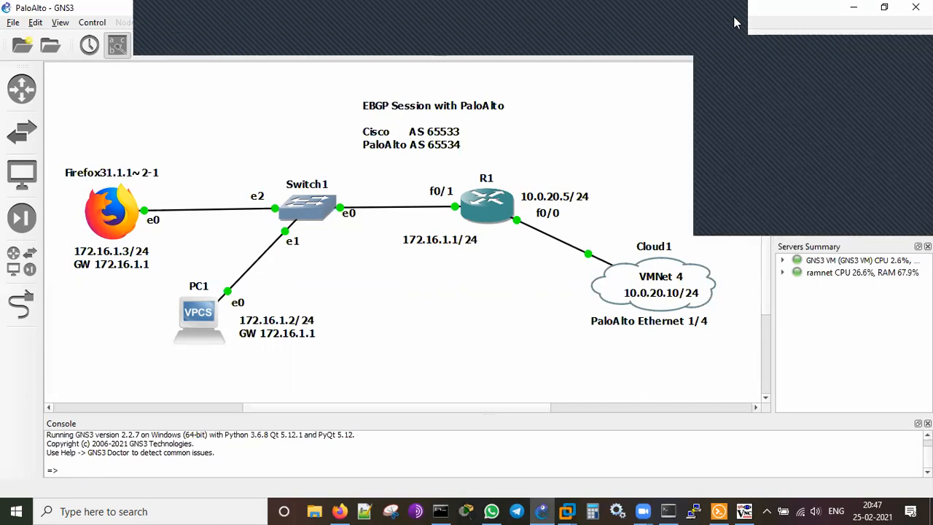